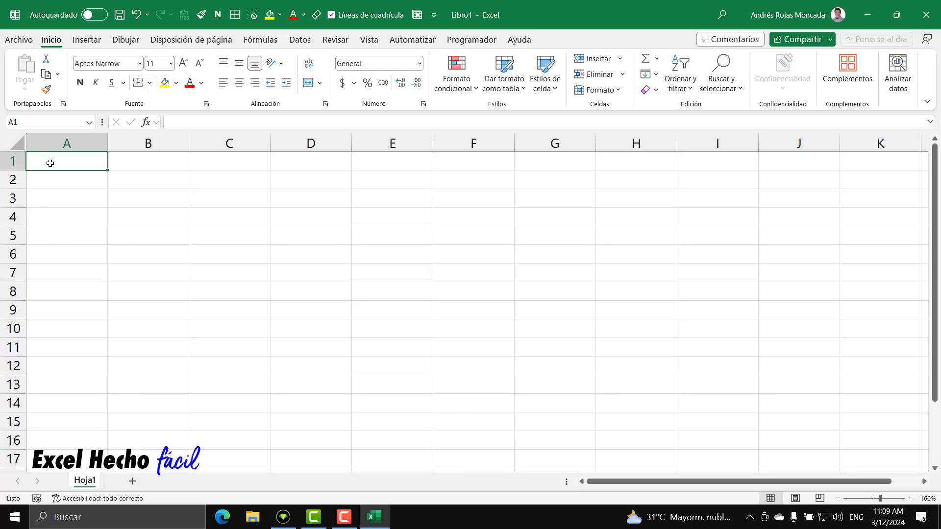
Enter the header "Fecha" in A1 and format it in bold white text on a dark blue fill
type("F")
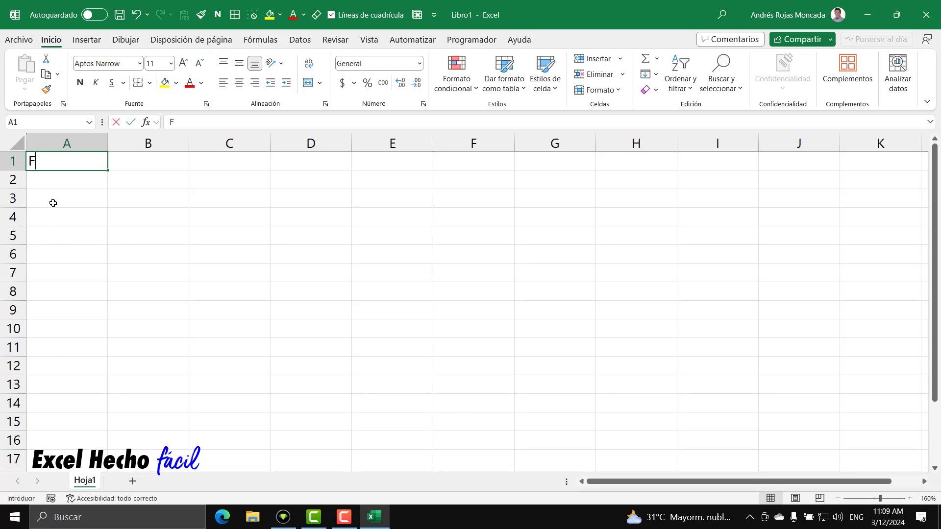
type("echa")
key("Return")
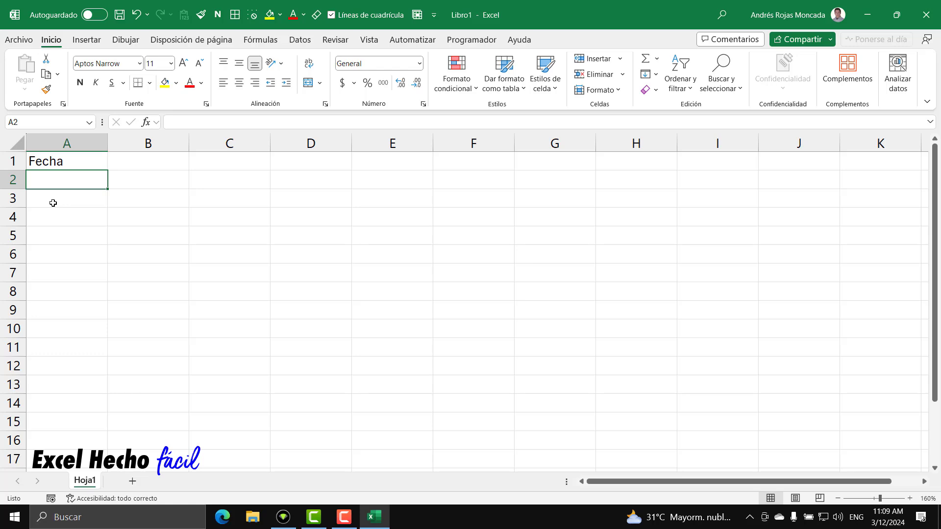
left_click(71, 162)
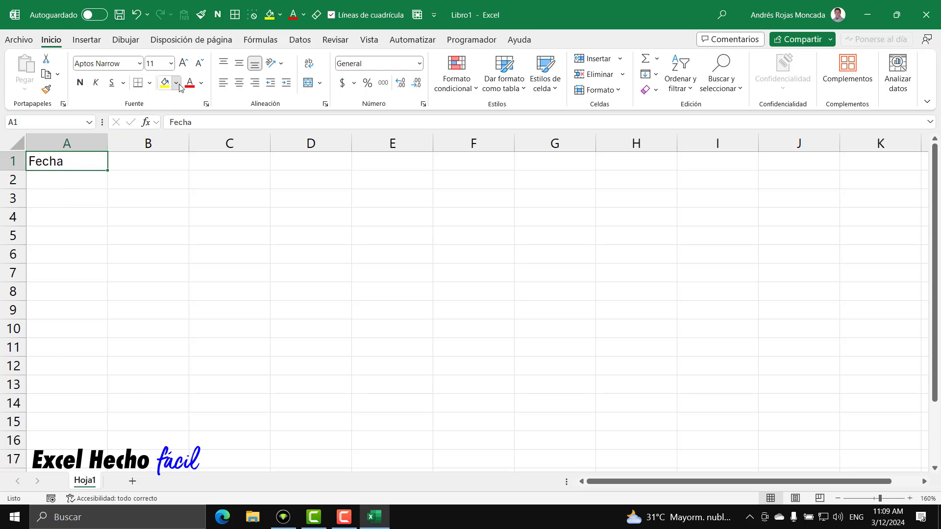
left_click(176, 83)
left_click(192, 140)
left_click(201, 83)
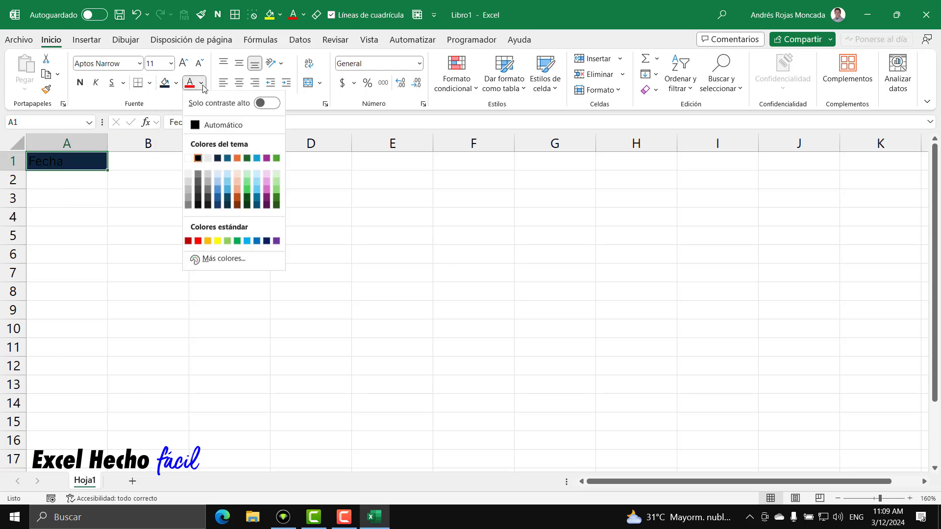
left_click(188, 157)
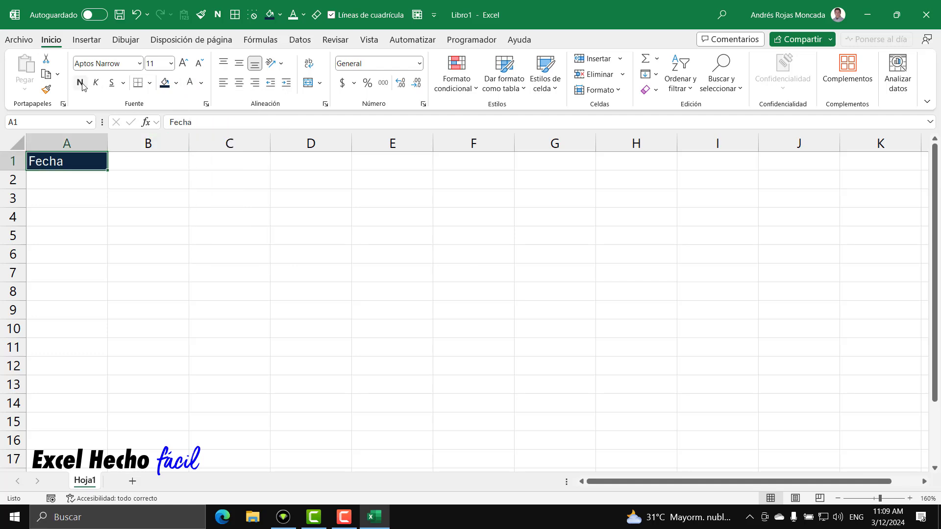
left_click(81, 84)
Enter the date 3/12/24 in cell A2 under the Fecha header
left_click(69, 179)
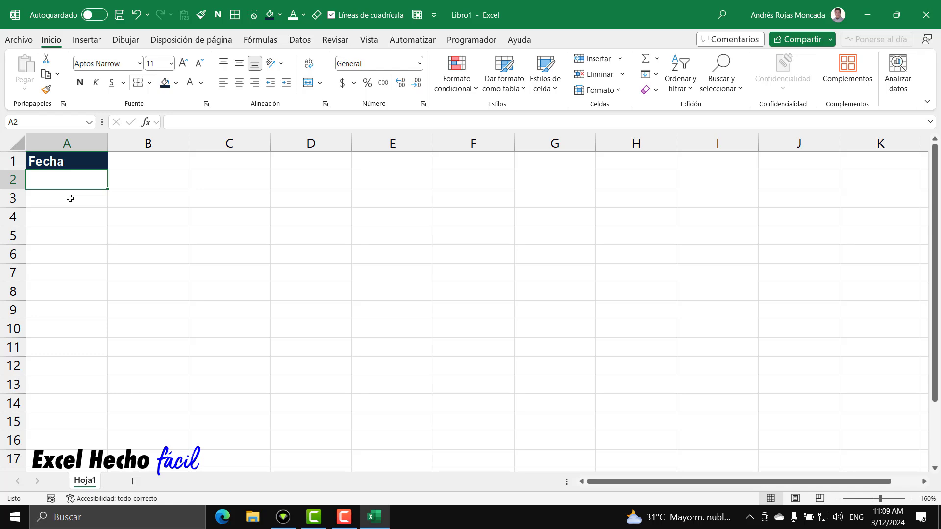
type("3/12/24")
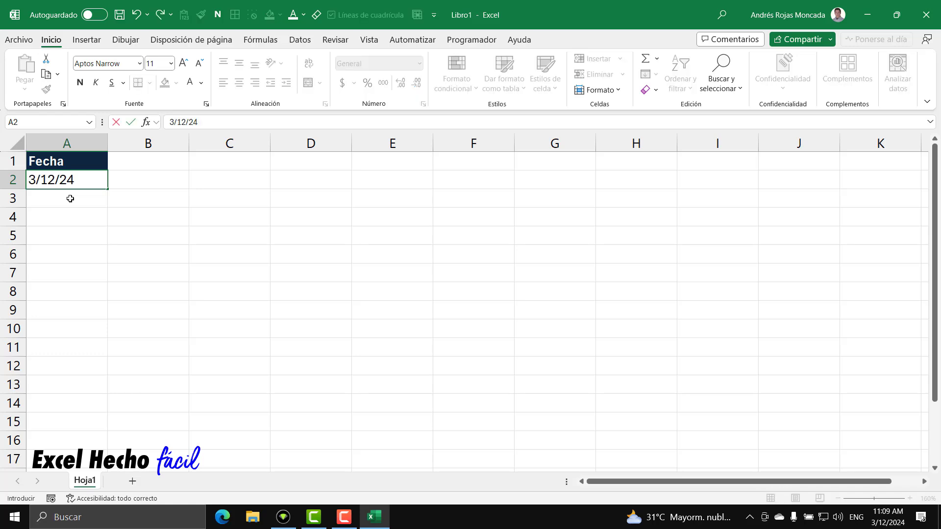
key("Return")
Examine the custom number format code of the date in A2 and close the cell format settings without changes
left_click(72, 180)
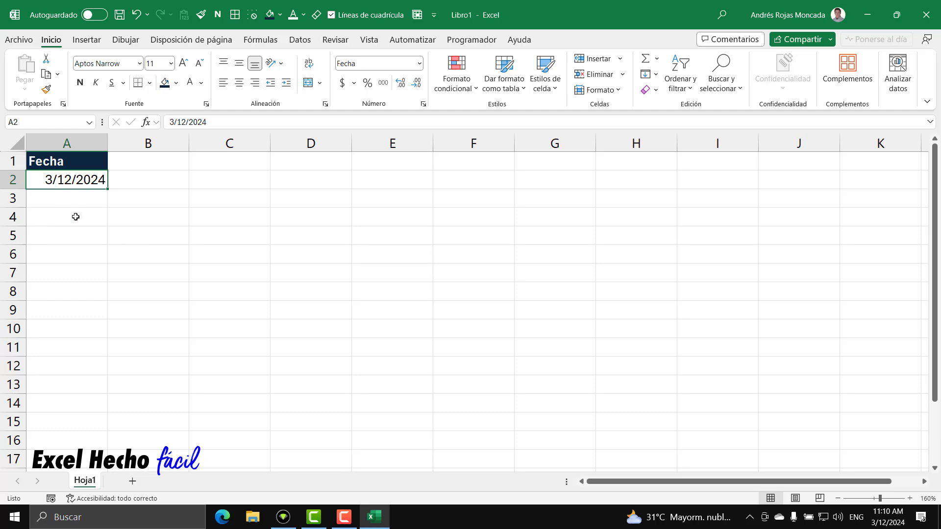
key("ctrl+1")
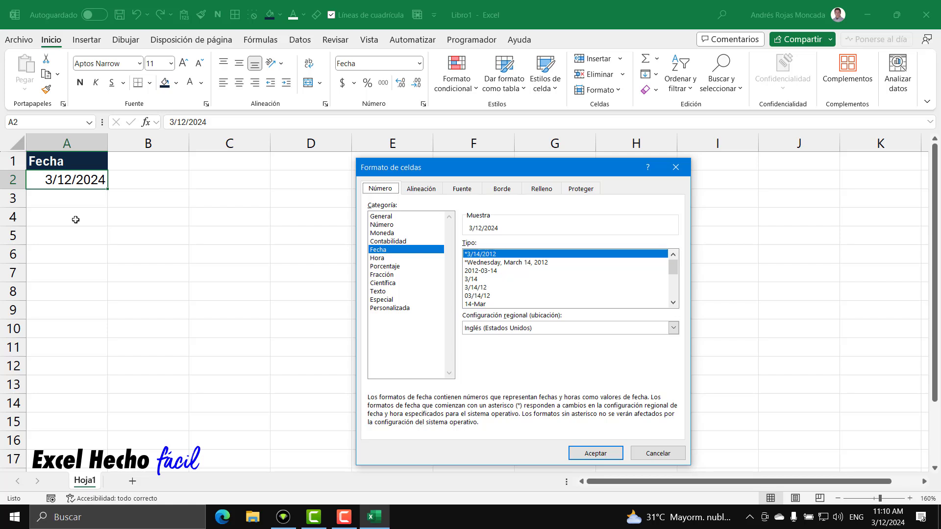
left_click(383, 309)
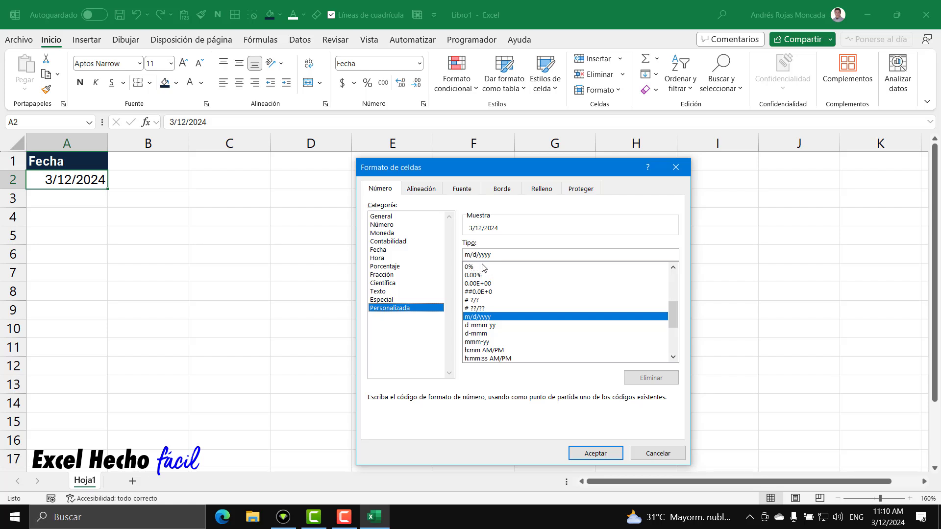
left_click(675, 167)
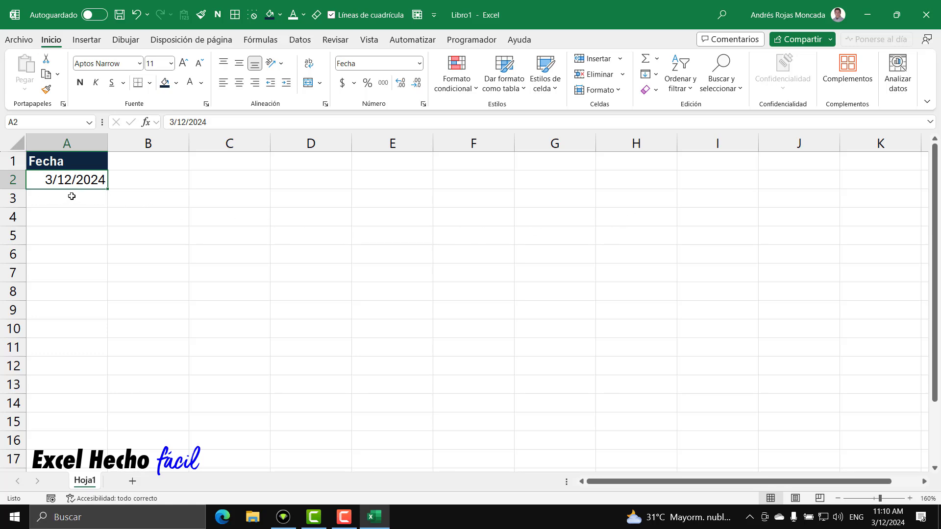
Enter the header "Mes" in B1 and format it in bold white text on a green fill
left_click(121, 163)
type("Mes")
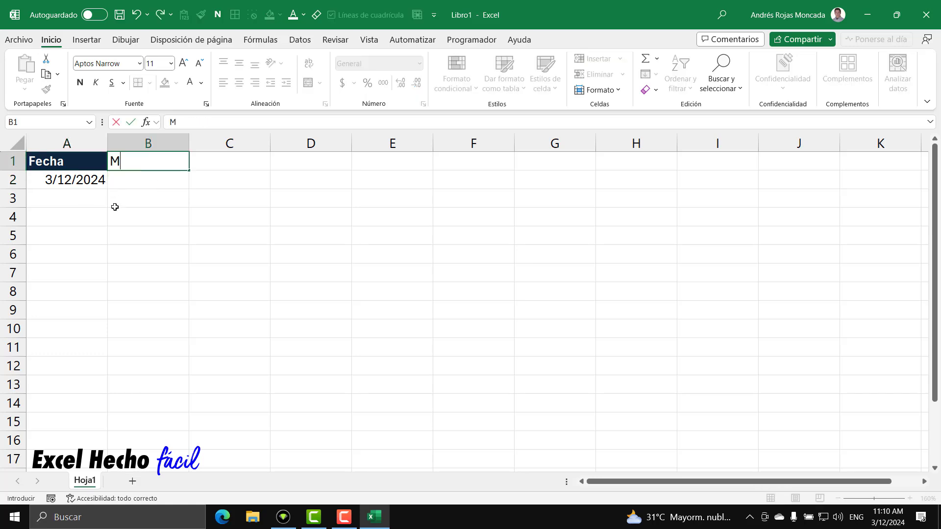
key("Return")
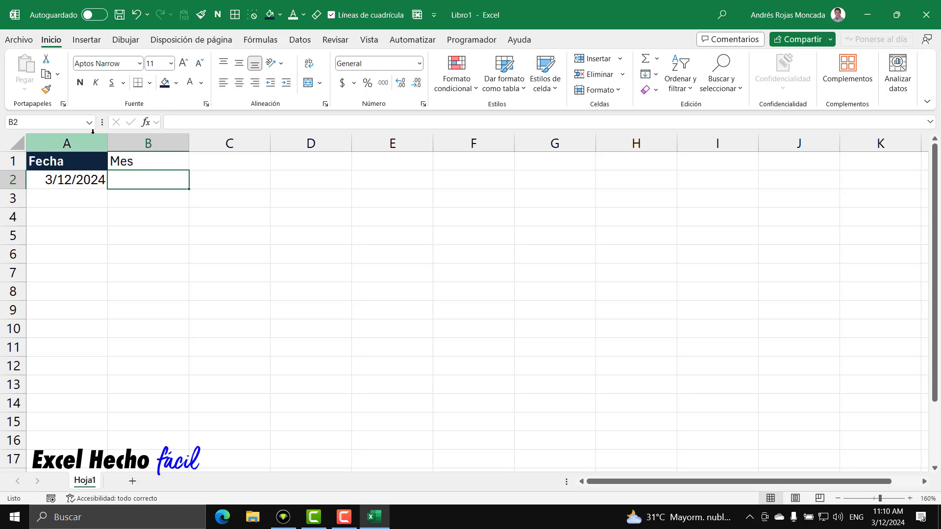
left_click(140, 161)
left_click(176, 83)
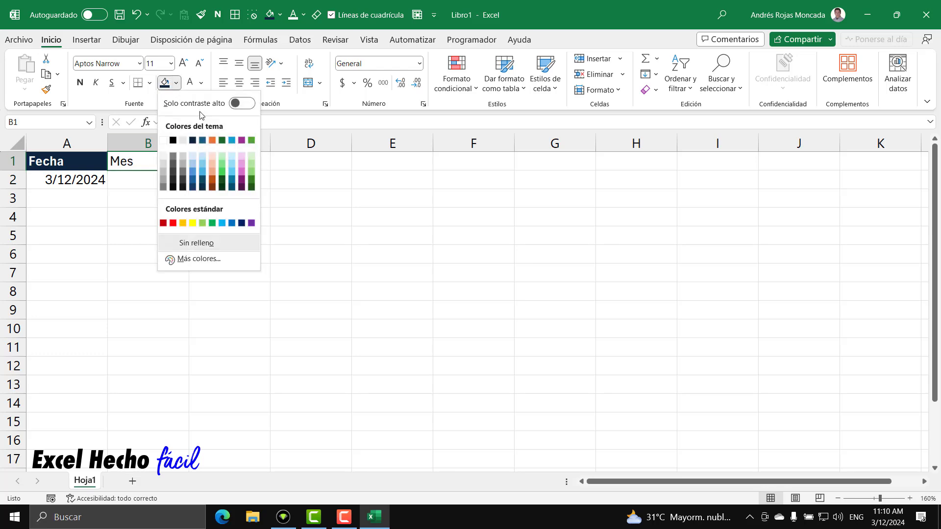
left_click(251, 141)
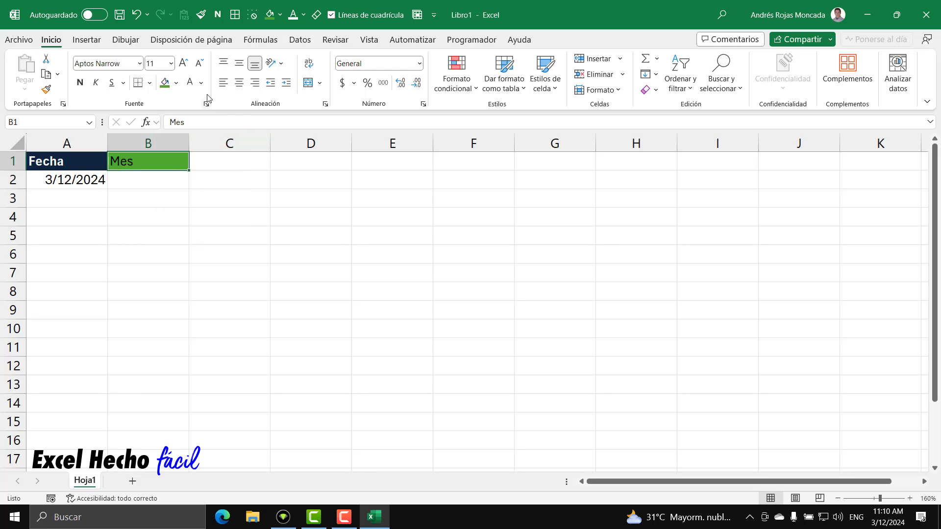
left_click(190, 83)
left_click(80, 82)
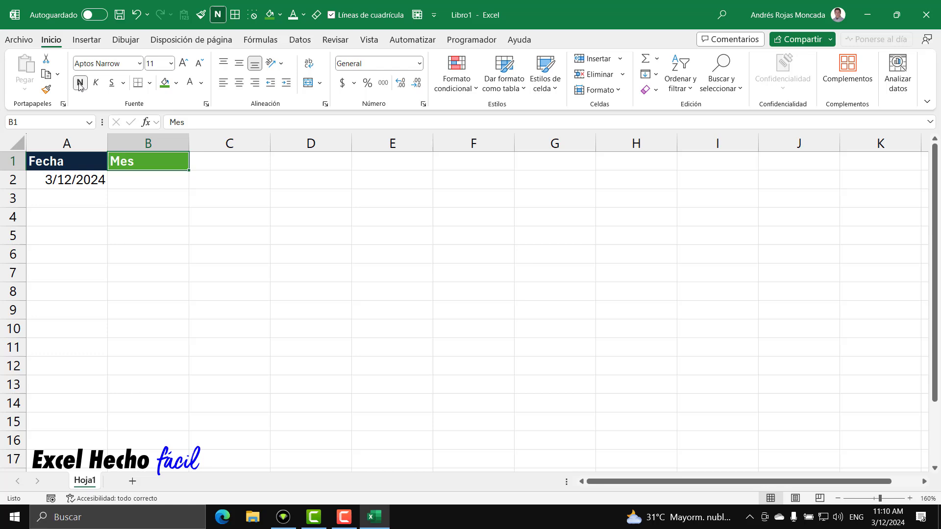
Preview the custom format codes m, mm, mmm and mmmm on the date in A2 without applying them
left_click(128, 179)
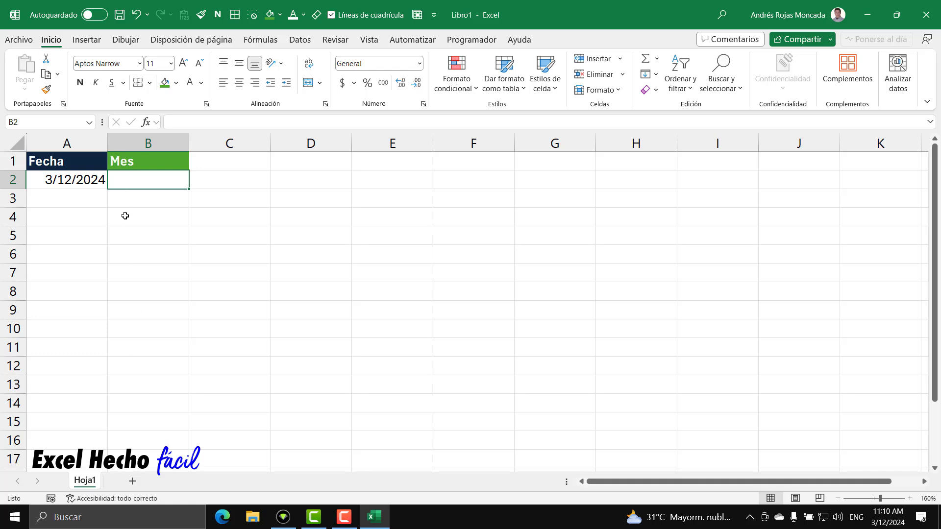
left_click(82, 184)
key("ctrl+1")
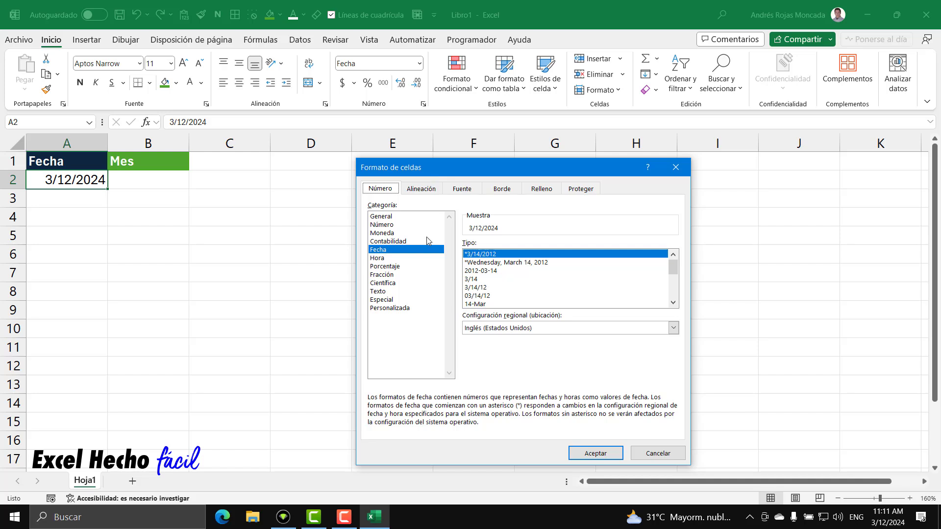
left_click(410, 307)
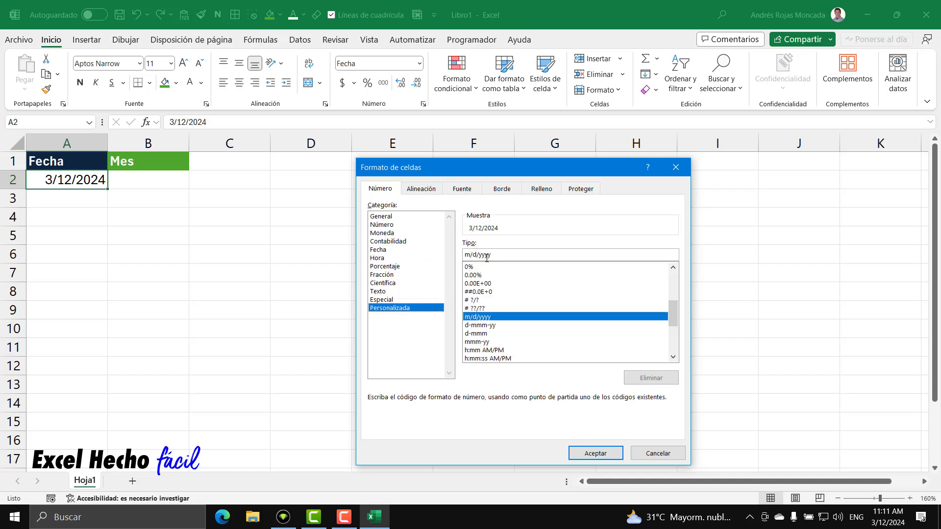
key("Tab")
type("m")
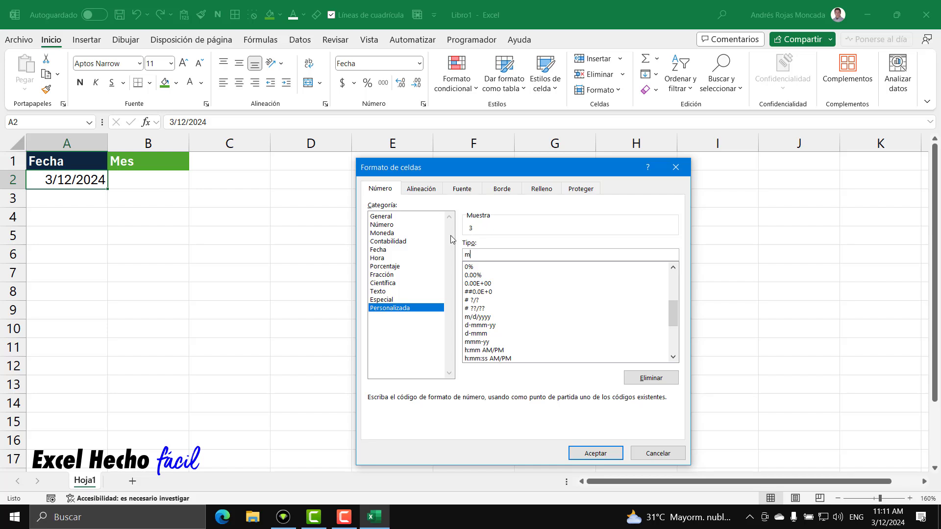
type("m")
type("m")
type("m")
key("Escape")
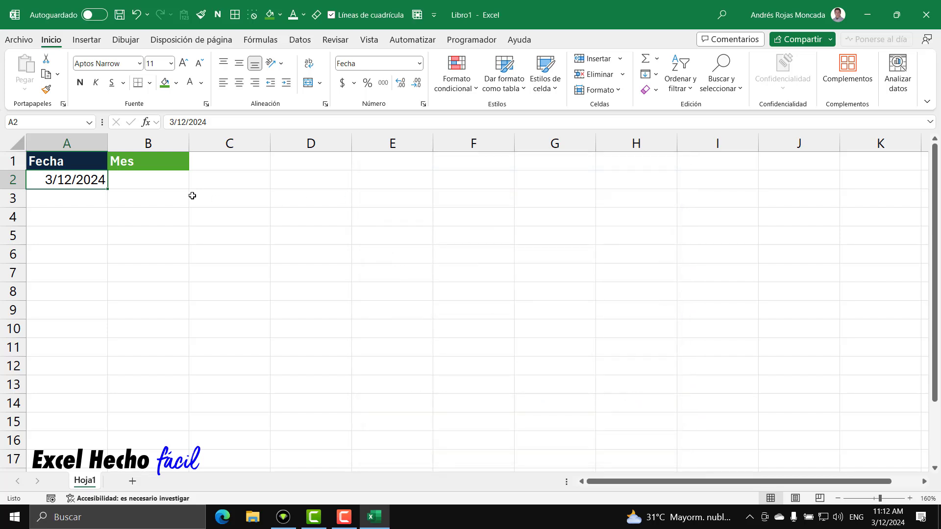
Start a TEXTO formula in B2 with A2 as its value argument, keeping the syntax hint clear of the cell
key("Right")
type("=tex")
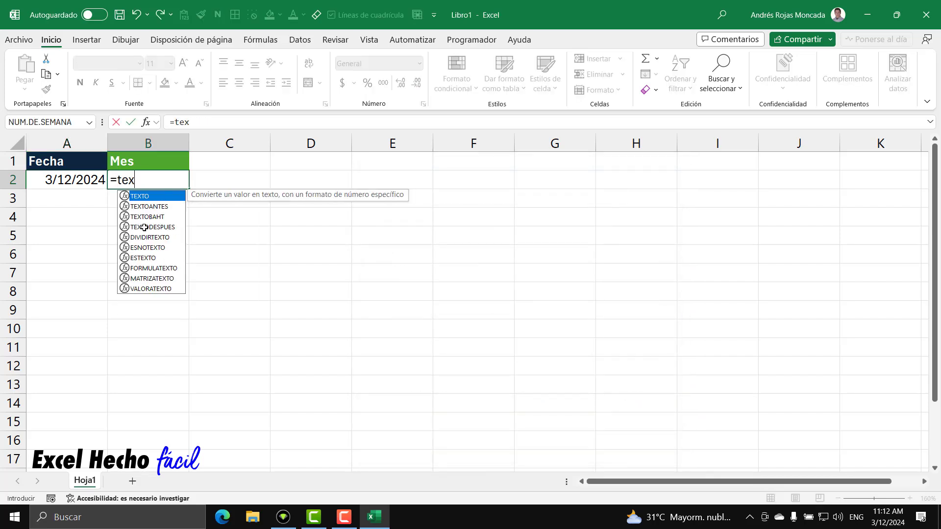
key("Tab")
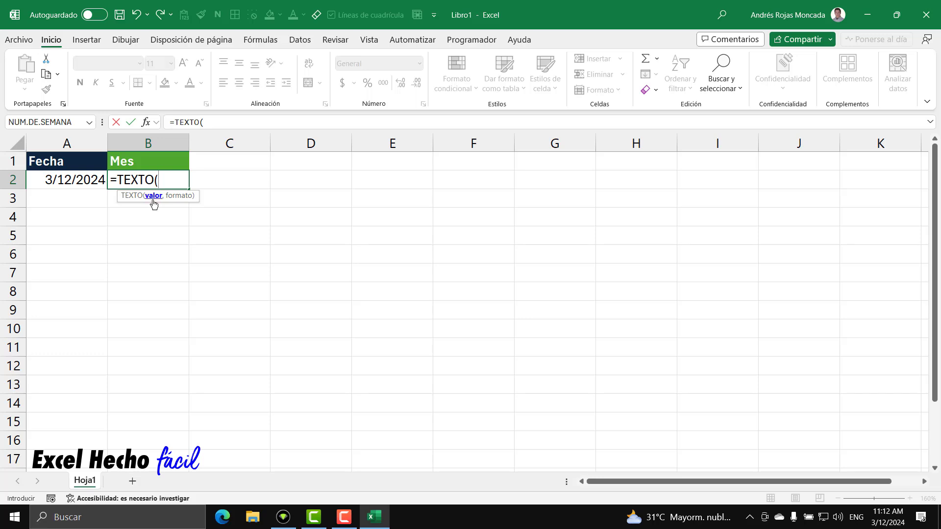
left_click(82, 182)
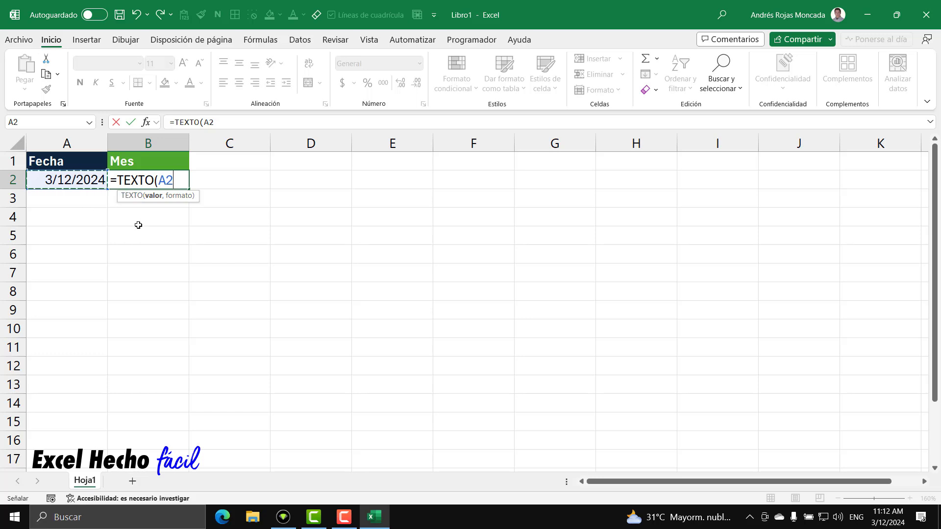
left_click_drag(196, 200, 197, 220)
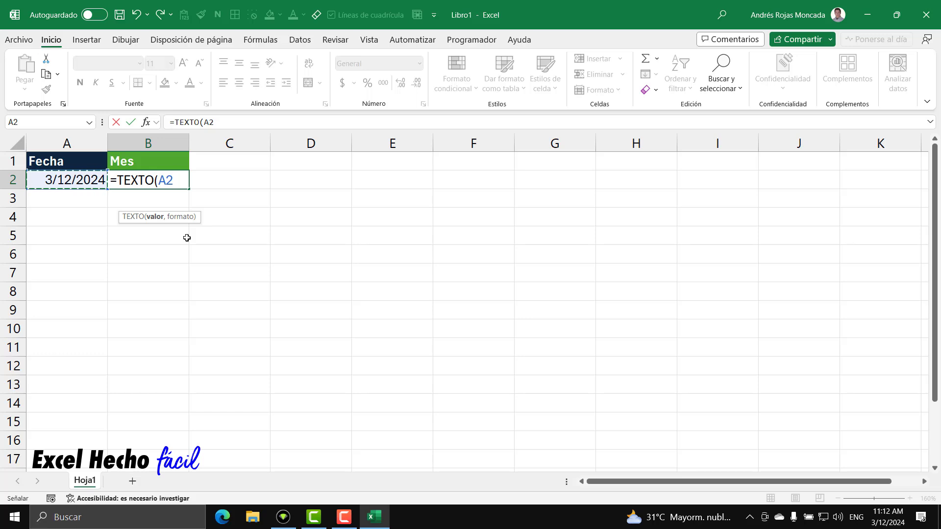
Evaluate the A2 argument inside the TEXTO formula to examine its underlying value, and restore the A2 reference
left_click_drag(158, 182, 173, 181)
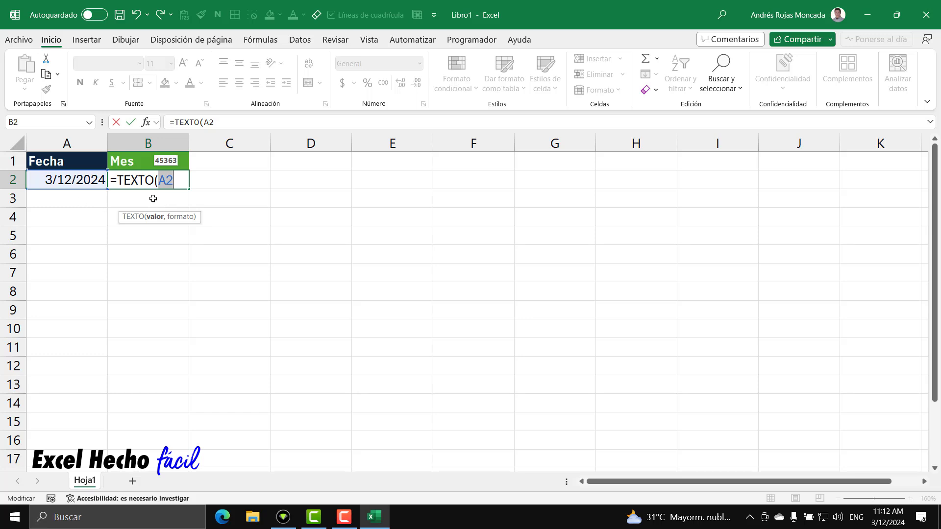
key("F9")
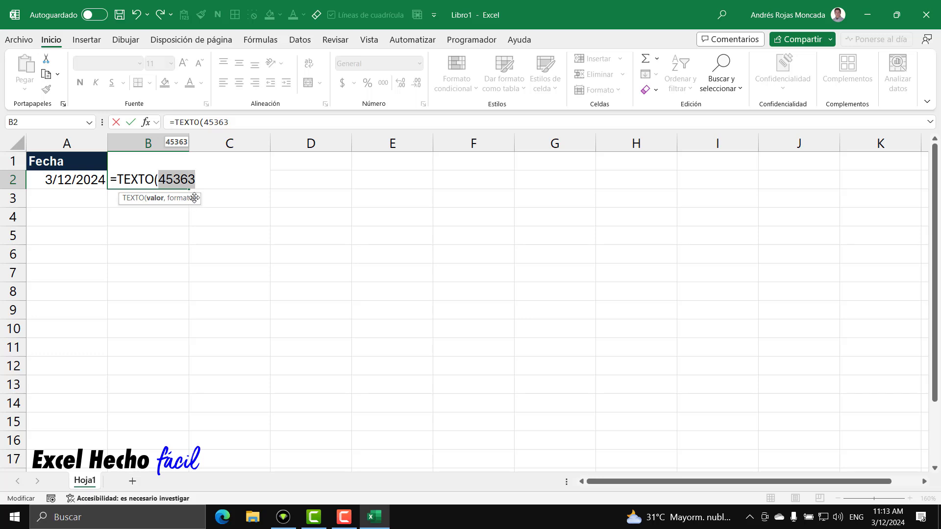
left_click_drag(195, 179, 160, 179)
type("A2")
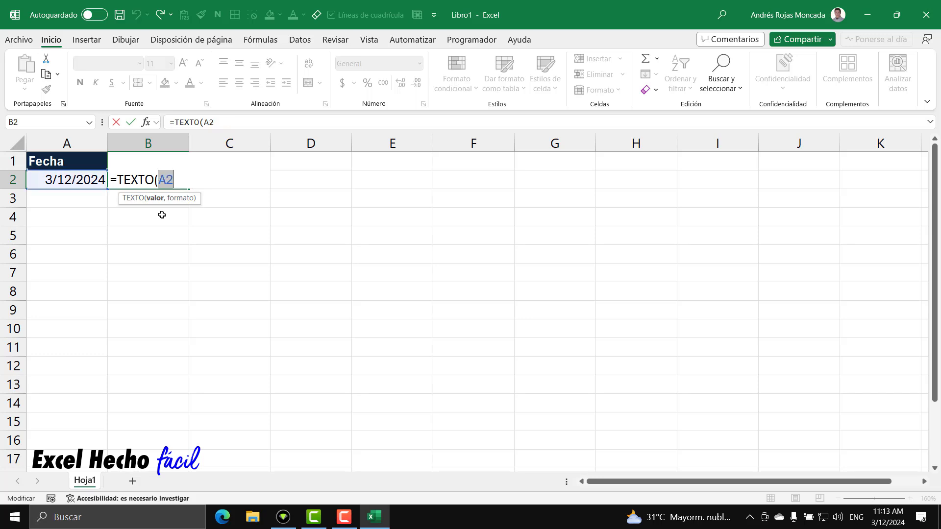
key("shift+Left")
key("shift+Left")
left_click(173, 182)
Complete the B2 formula as =TEXTO(A2,"mmmm") to return the full month name of the date
left_click_drag(198, 200, 199, 261)
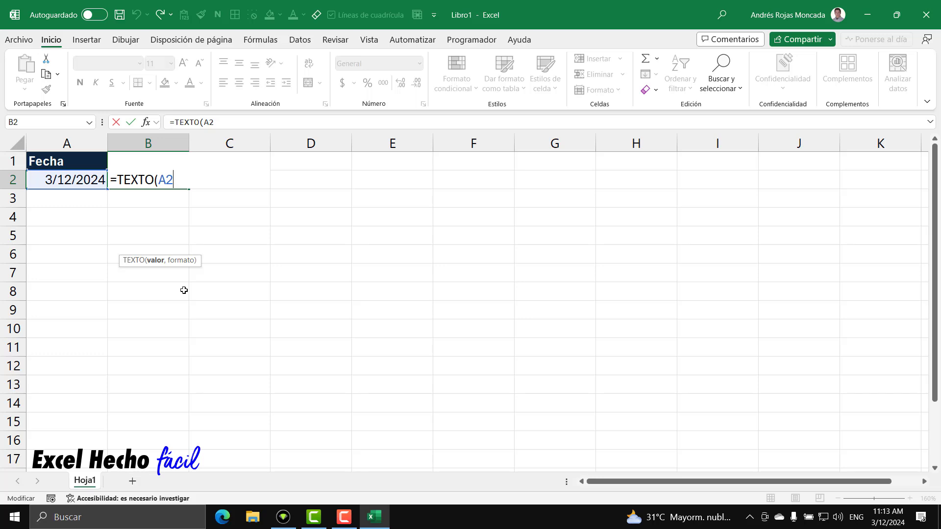
type(",\"\"")
key("Left")
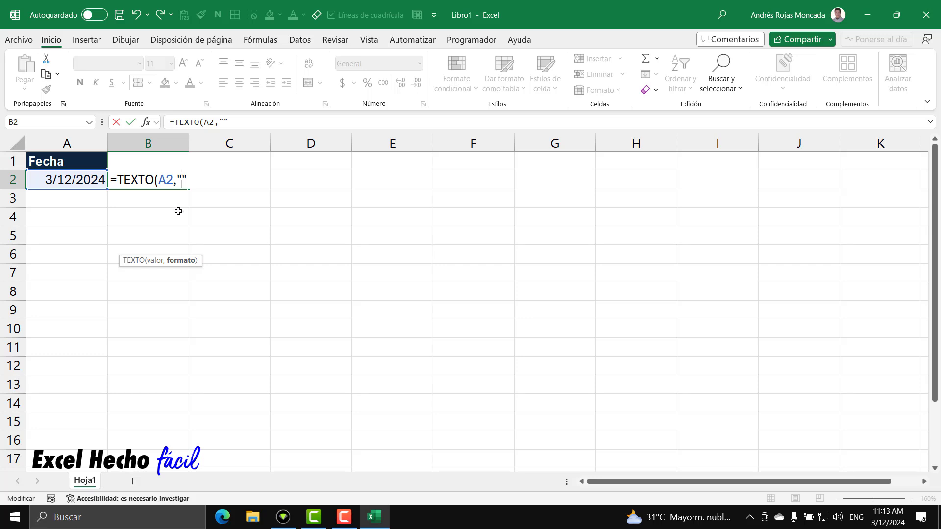
type("mmmm")
key("BackSpace")
type("m")
type(")")
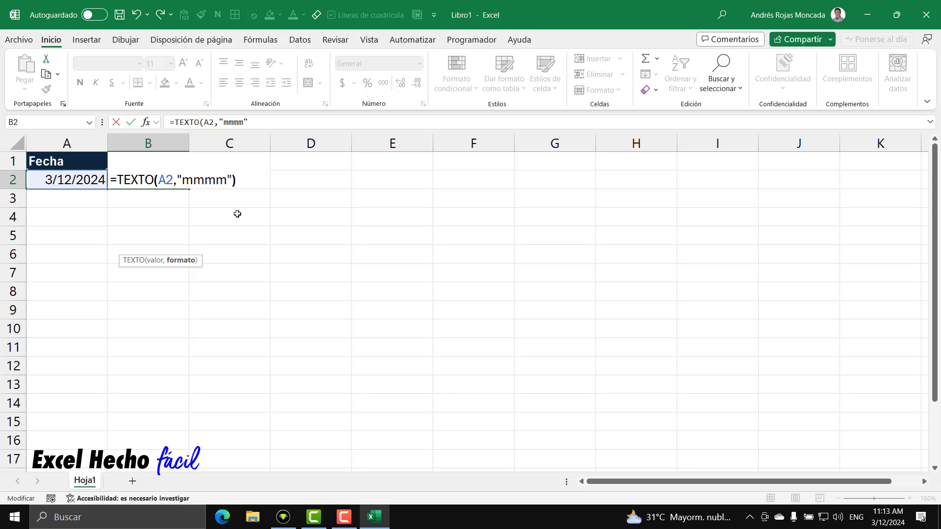
key("Return")
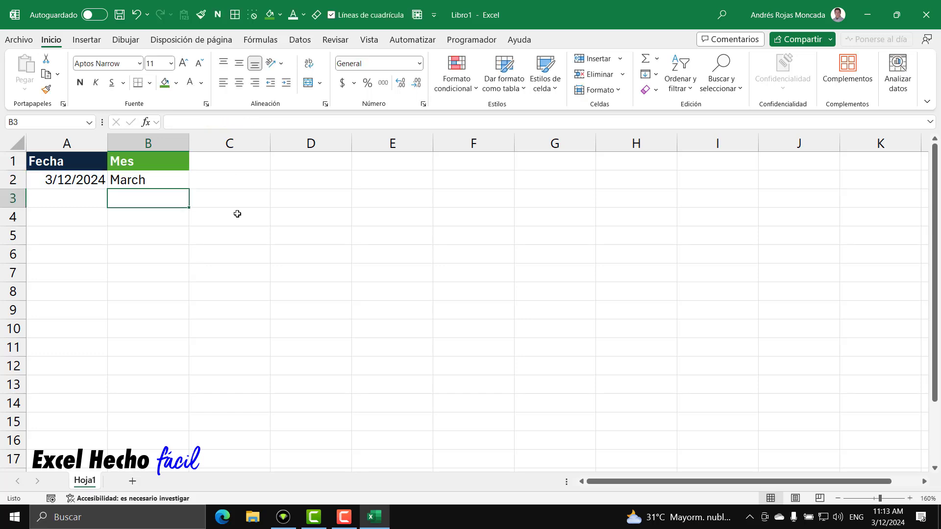
left_click(156, 181)
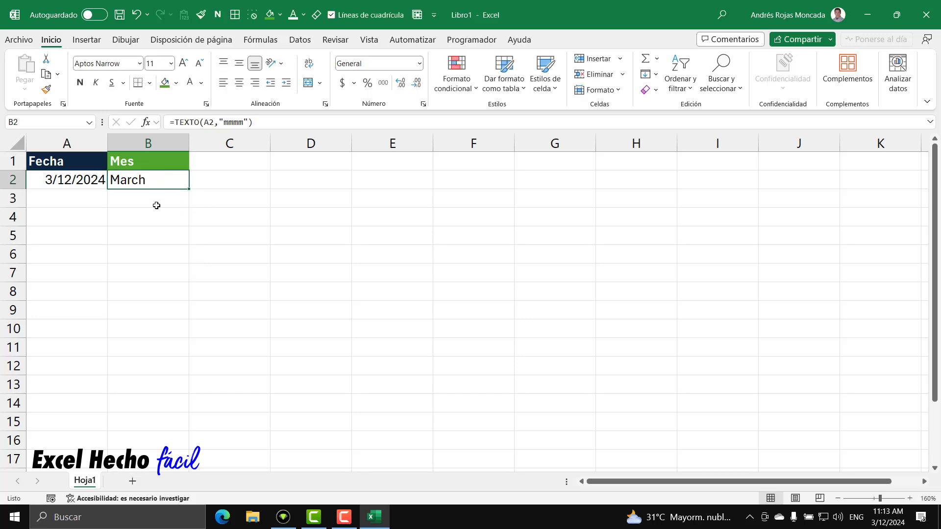
Enter the header "Fecha" in A4 for a second example below the first
left_click(105, 217)
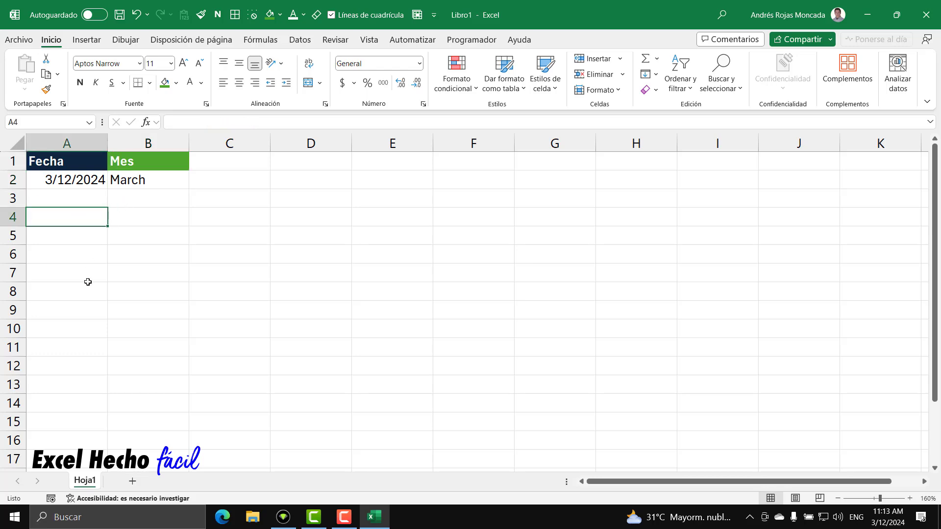
type("Fecha")
key("Return")
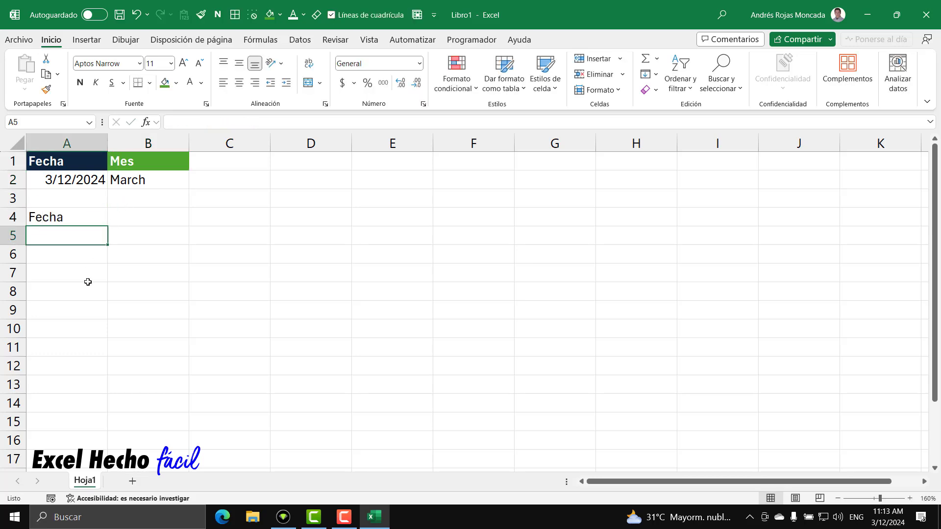
Copy the header formatting of A1 onto the Fecha header in A4
left_click(88, 164)
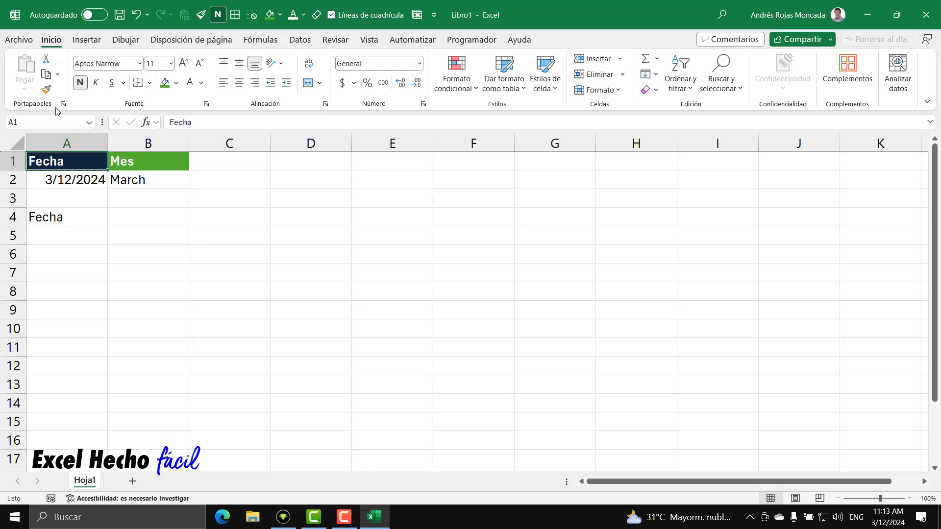
left_click(46, 89)
left_click(72, 217)
Enter the dates 1/12/2024 and 2/12/2024 in A5 and A6, and fill the monthly series down to A16
left_click(70, 238)
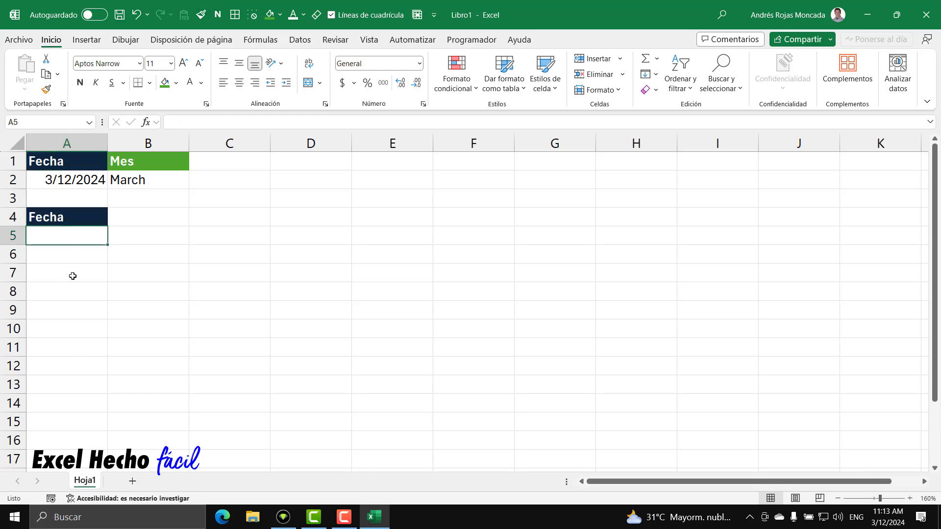
type("1/12/2024")
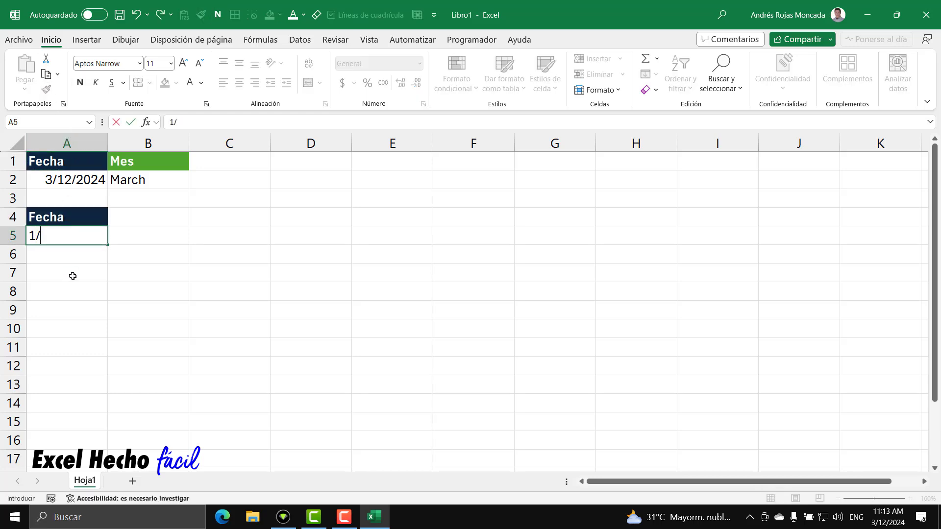
key("Return")
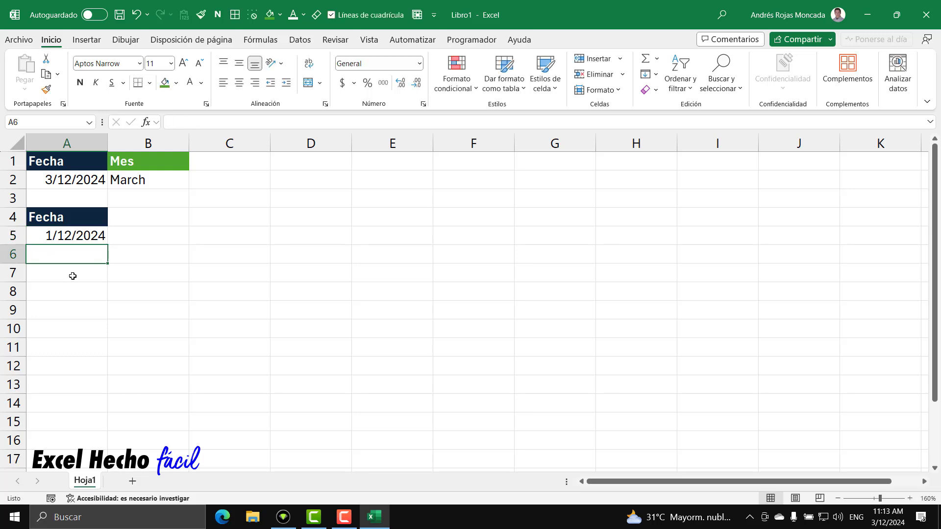
type("2/12/2024")
key("Return")
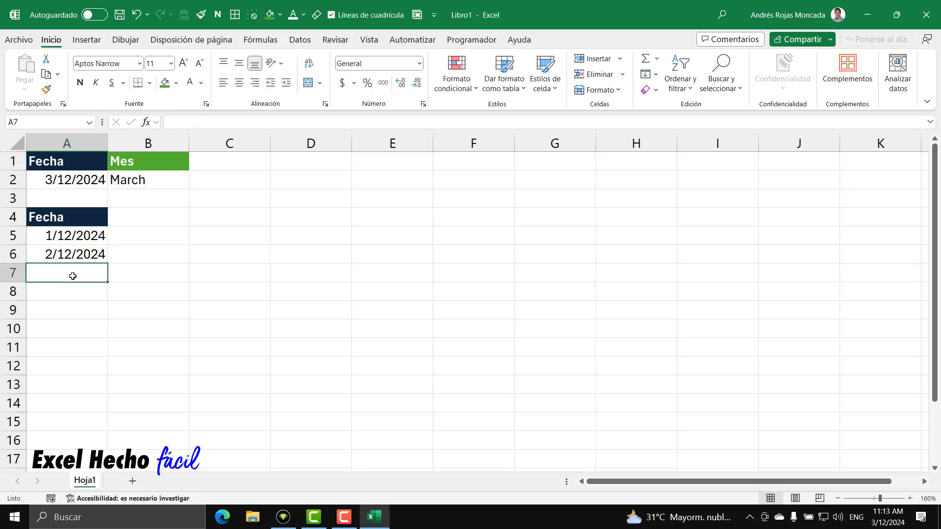
left_click_drag(80, 237, 104, 443)
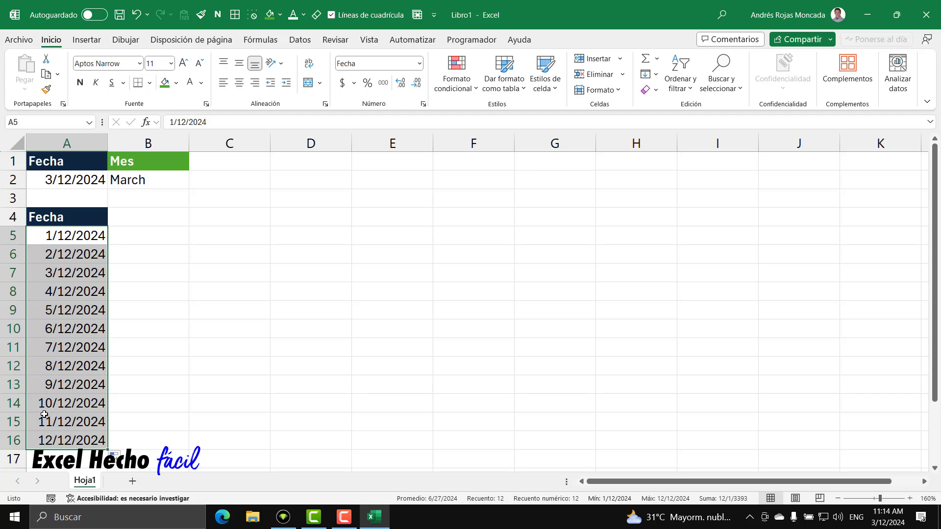
Apply the custom number format mm/dd/yyyy to the dates in A5:A16
key("ctrl+1")
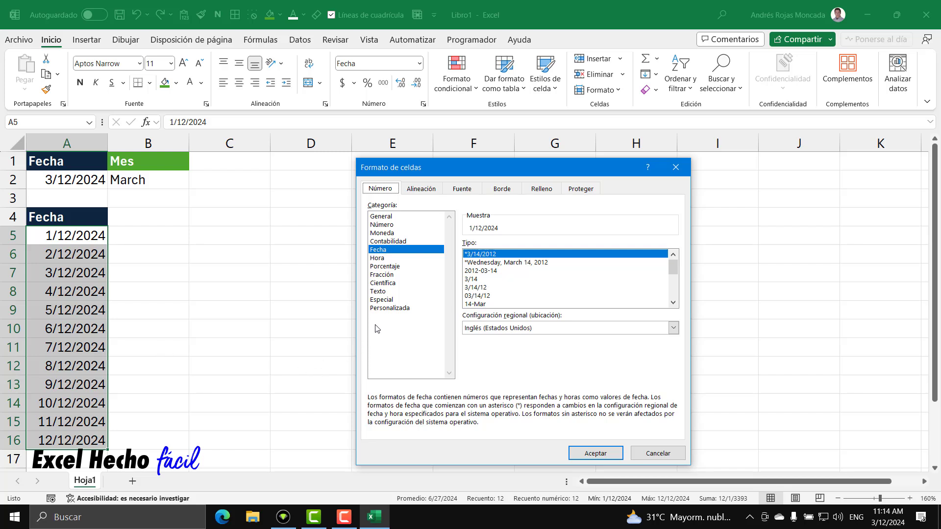
left_click(380, 308)
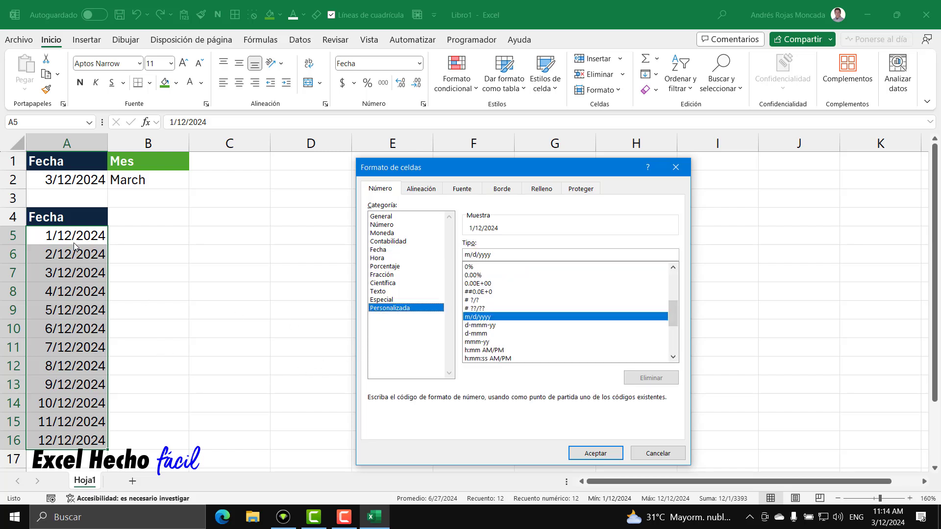
left_click(465, 256)
type("m")
key("Right")
key("Right")
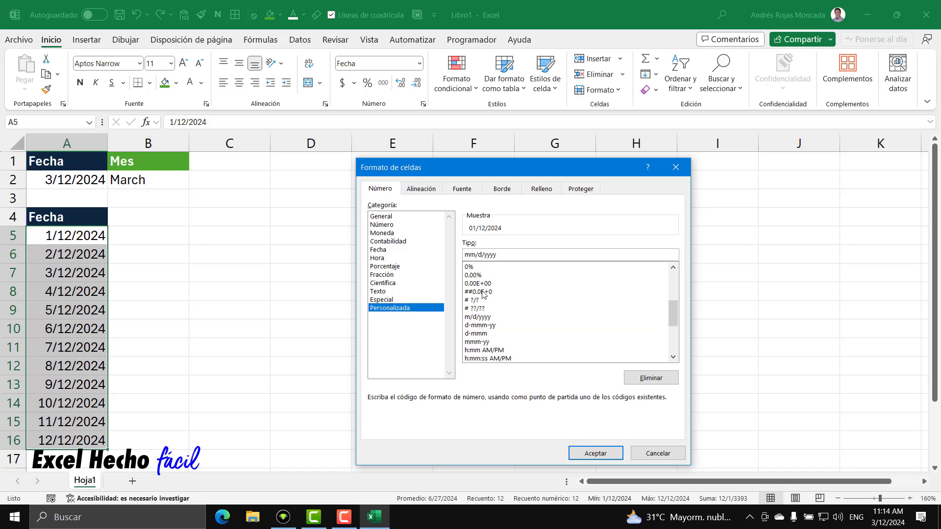
type("d")
left_click(608, 454)
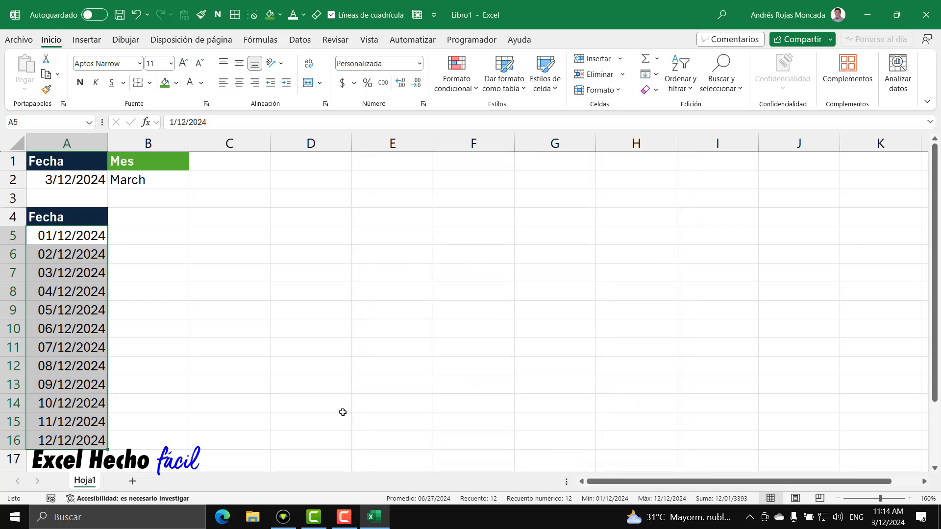
Set the custom number format of the dates in A5:A16 to mmmm to display full month names
left_click(58, 236)
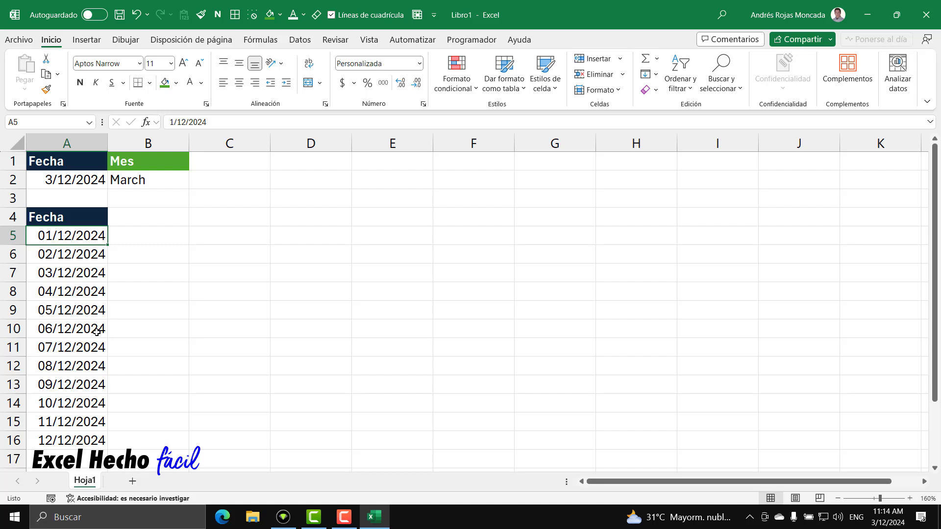
key("ctrl+shift+Down")
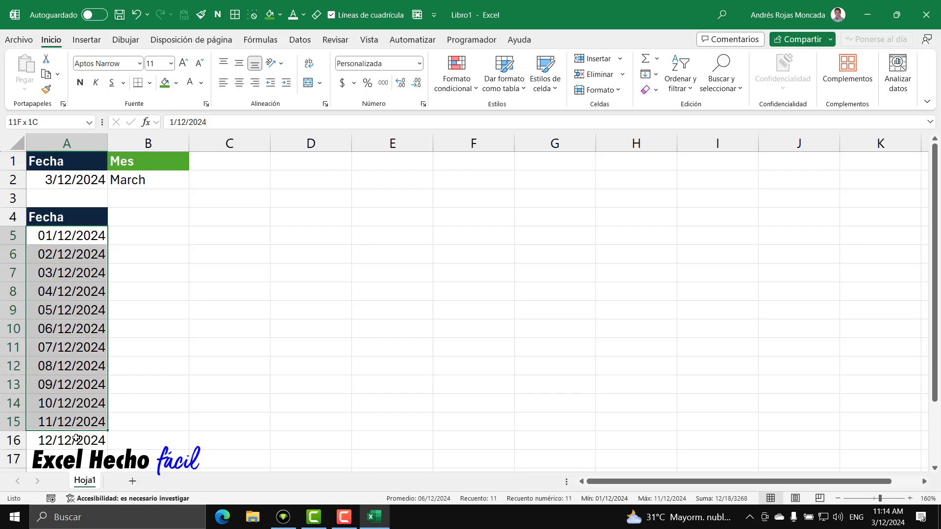
key("ctrl+1")
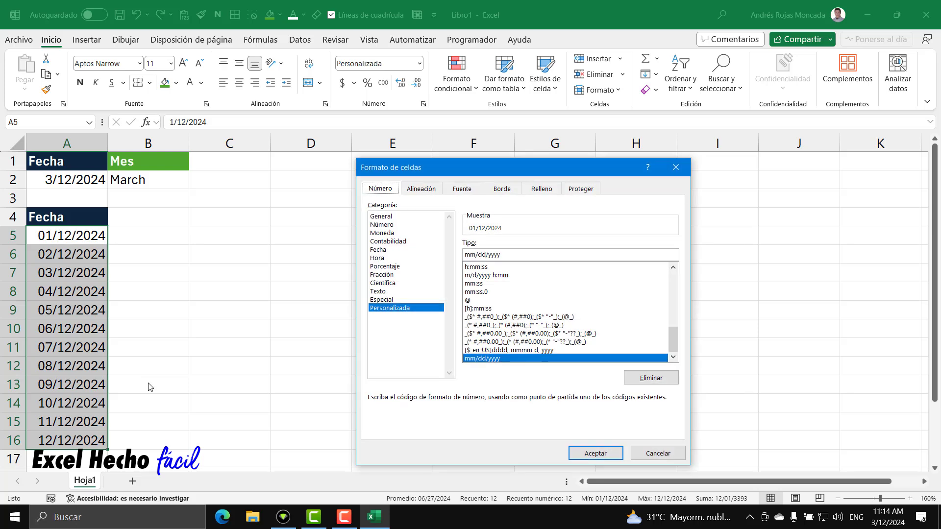
left_click_drag(507, 256, 454, 259)
type("mmmm")
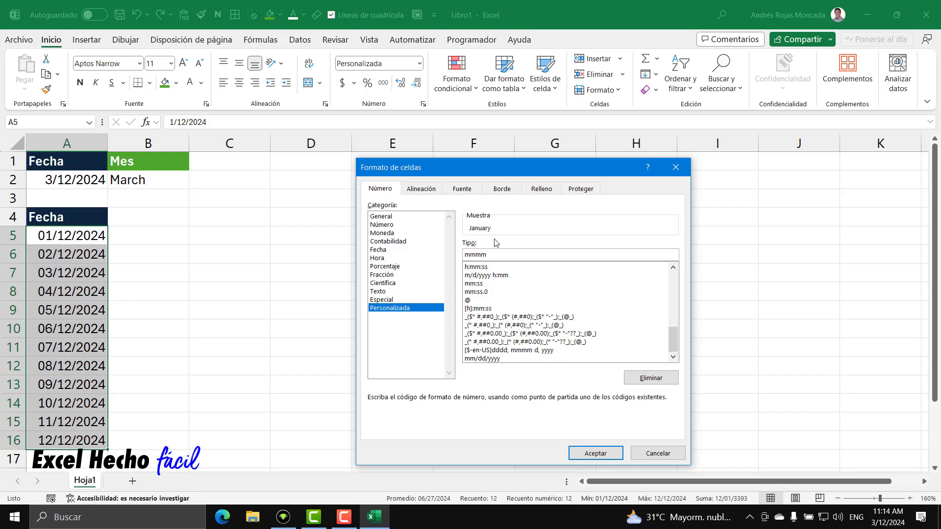
left_click(582, 453)
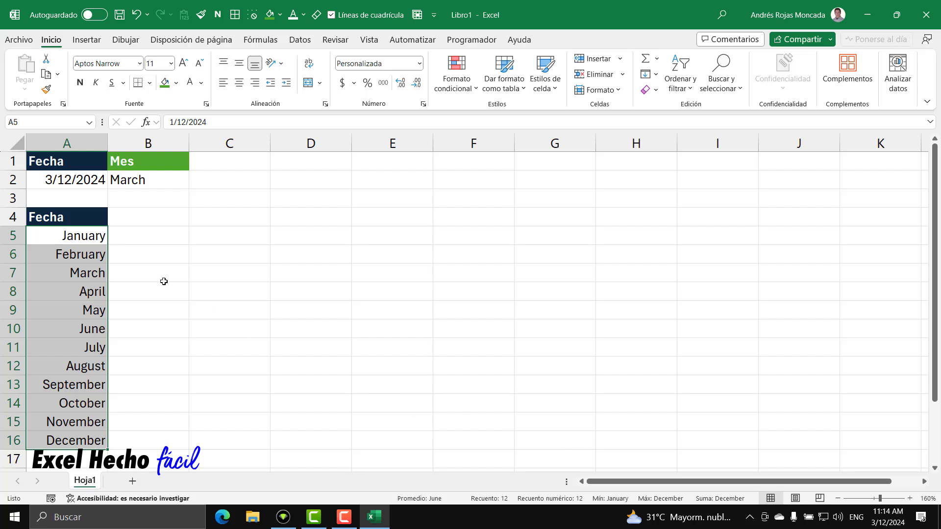
Examine the underlying value of each month cell from A5 to A16
left_click(84, 234)
left_click(84, 255)
left_click(84, 271)
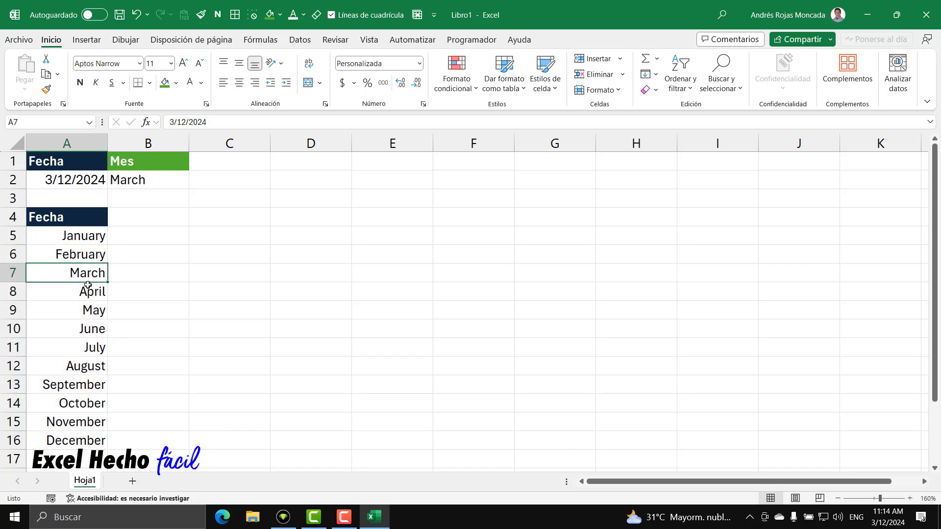
left_click(87, 289)
left_click(89, 309)
left_click(90, 328)
left_click(91, 346)
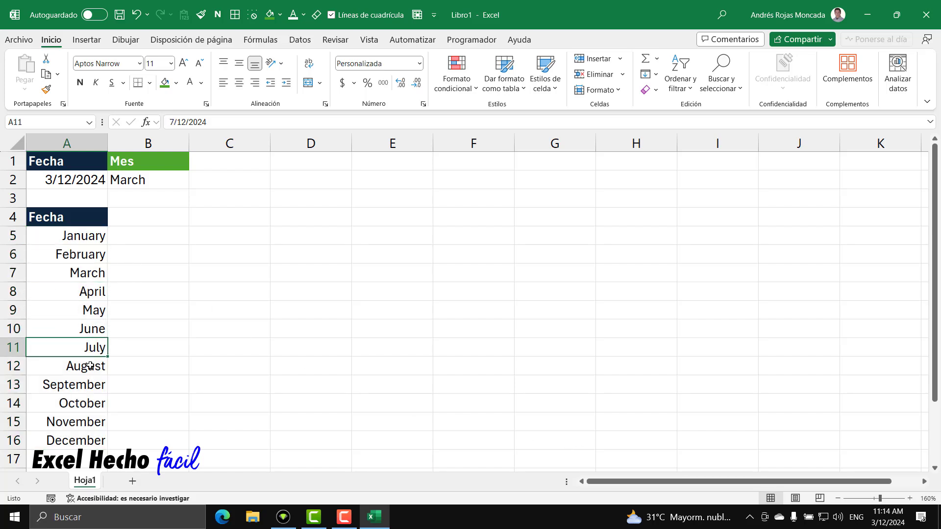
left_click(90, 366)
left_click(89, 384)
left_click(90, 403)
left_click(89, 421)
left_click(89, 439)
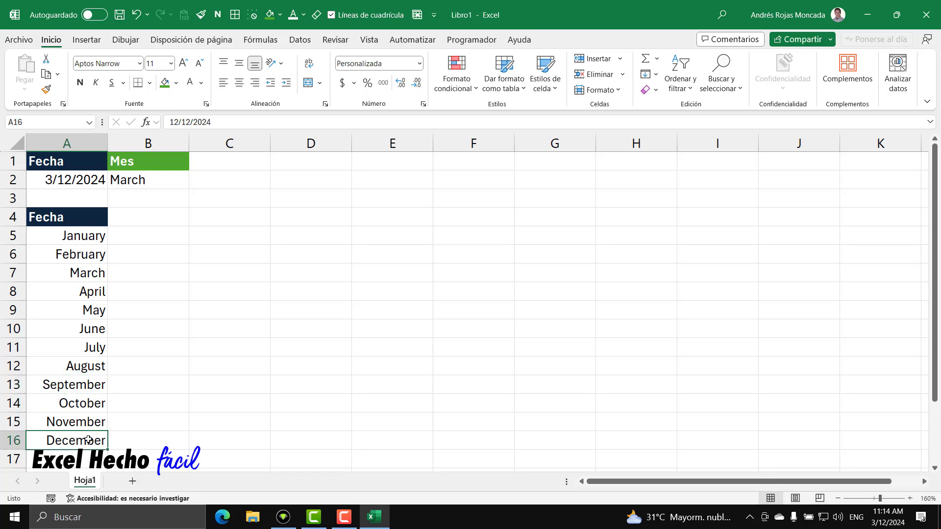
Apply the General format to A5:A16 to inspect the serial numbers, and undo the format change
left_click_drag(81, 239, 70, 443)
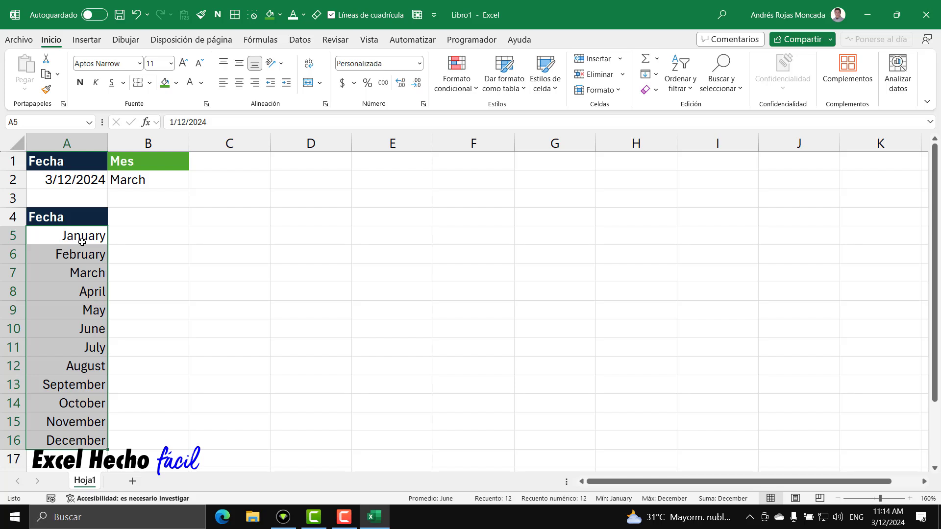
left_click(420, 63)
left_click(416, 89)
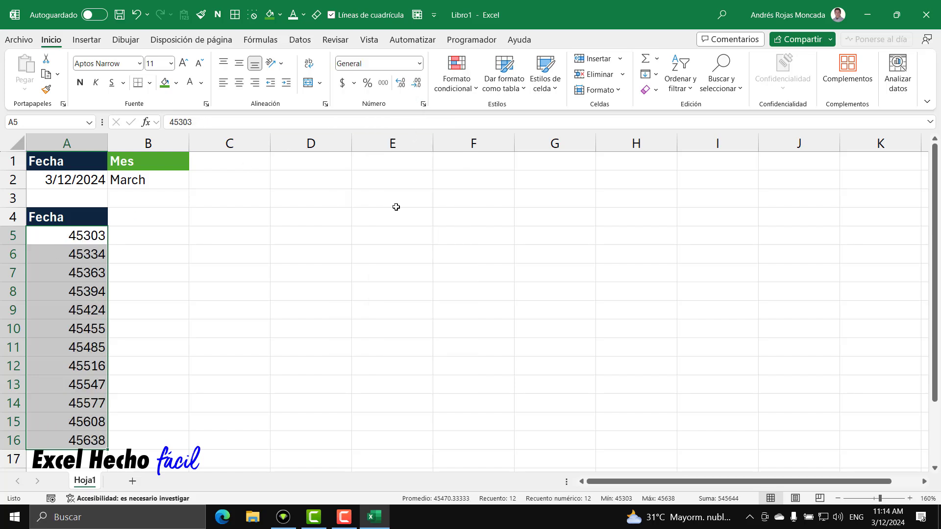
key("ctrl+z")
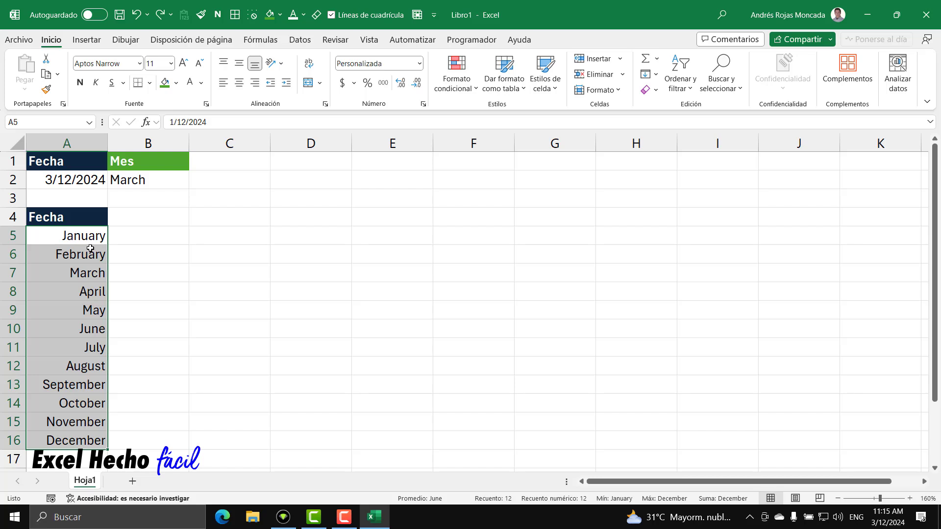
Add a second "Mes" header in C1 and copy the formatting of B1 onto it
left_click(225, 163)
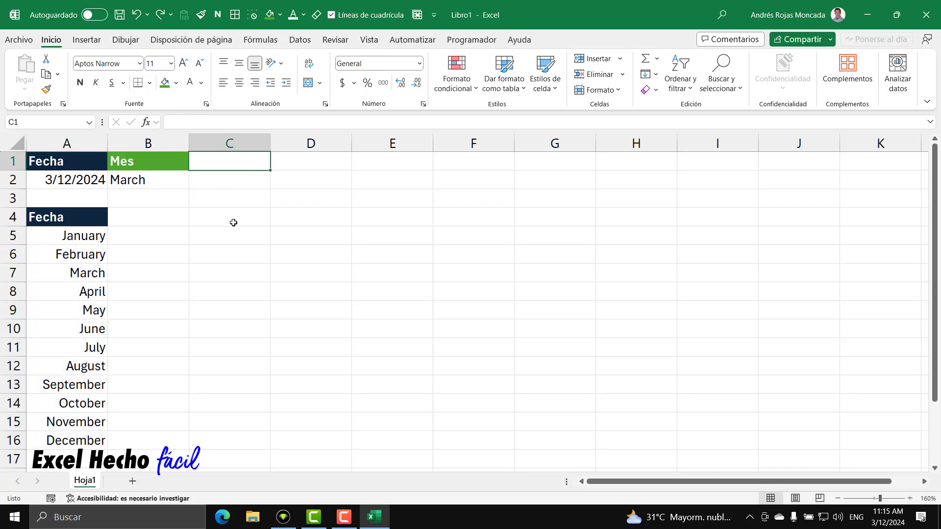
type("Mes")
key("Return")
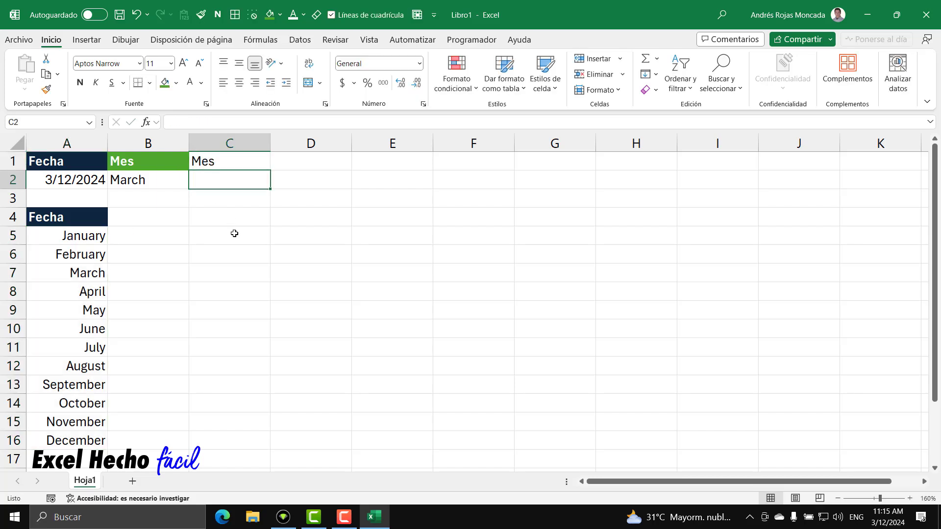
left_click(166, 159)
left_click(46, 89)
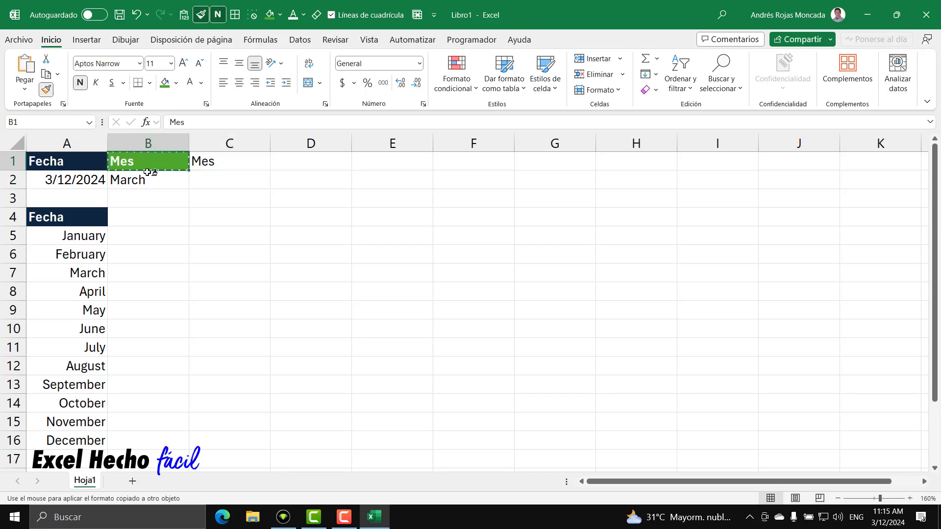
left_click(219, 162)
Enter the plain text "March" in C2 under the new Mes header
left_click(218, 176)
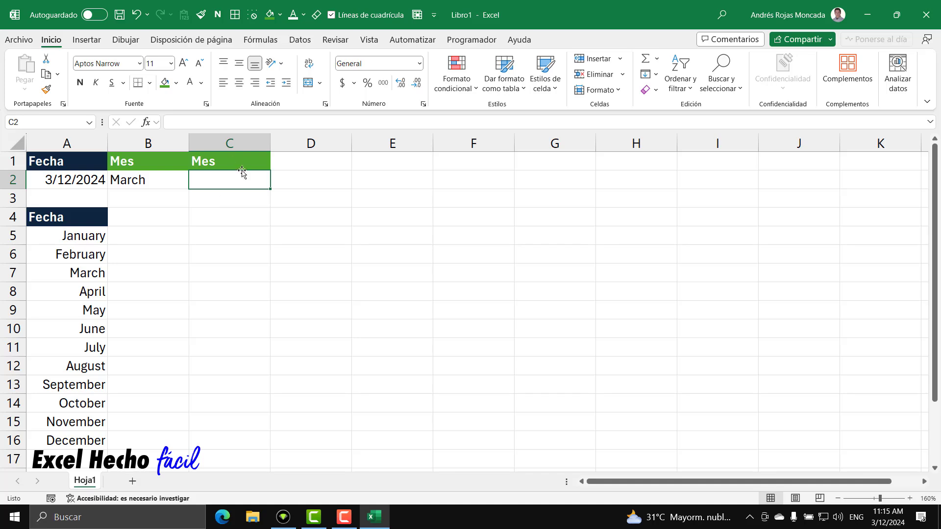
type("March")
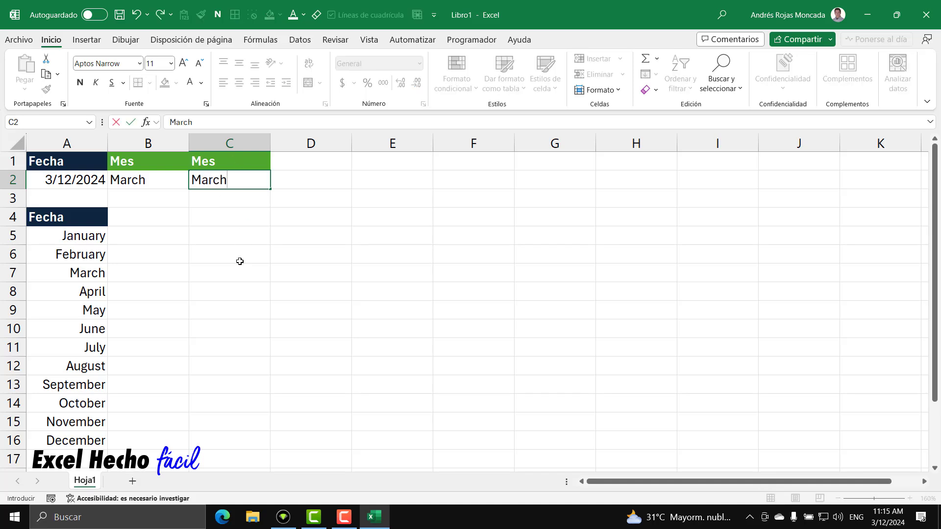
key("Return")
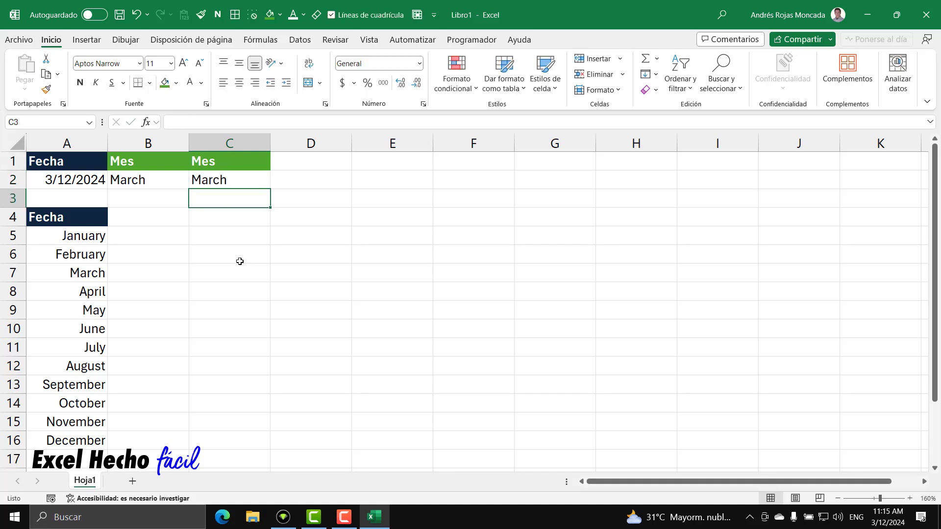
key("Up")
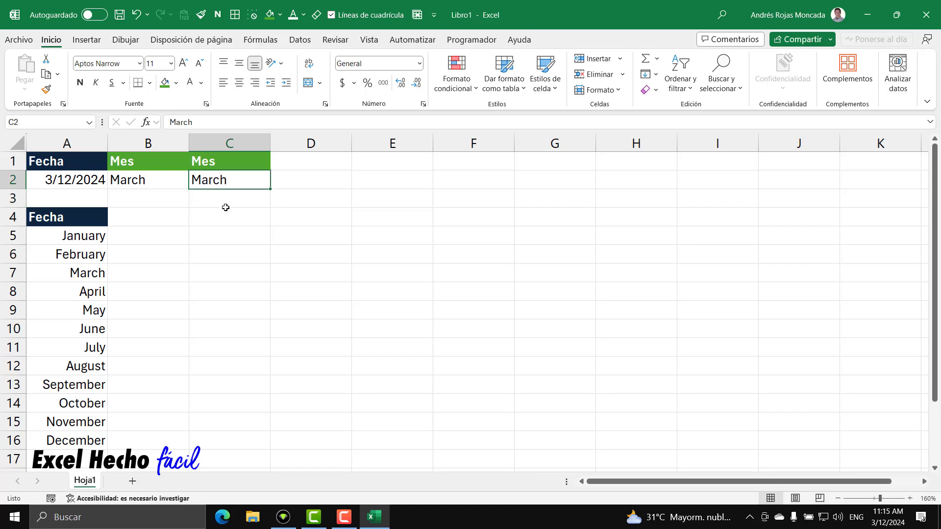
Copy the Fecha header from A1 into D1
left_click(88, 159)
key("ctrl+c")
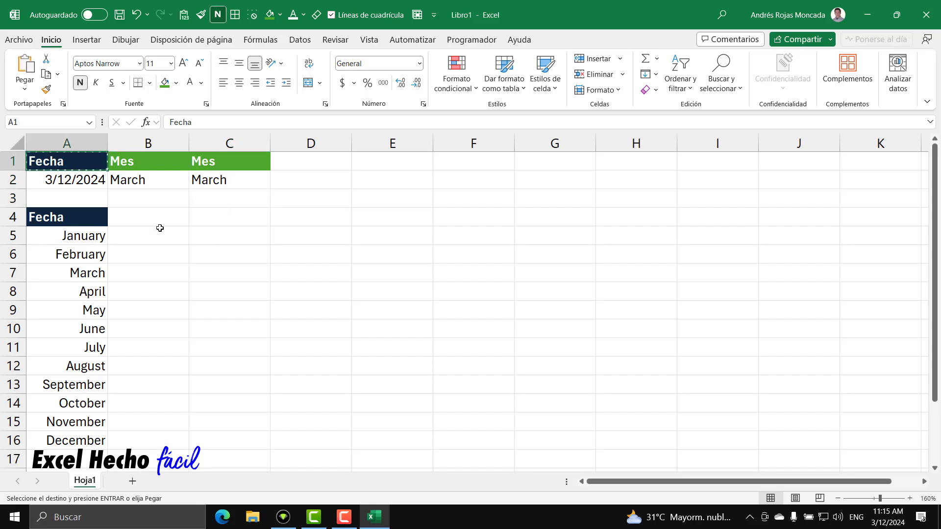
left_click(325, 163)
key("ctrl+v")
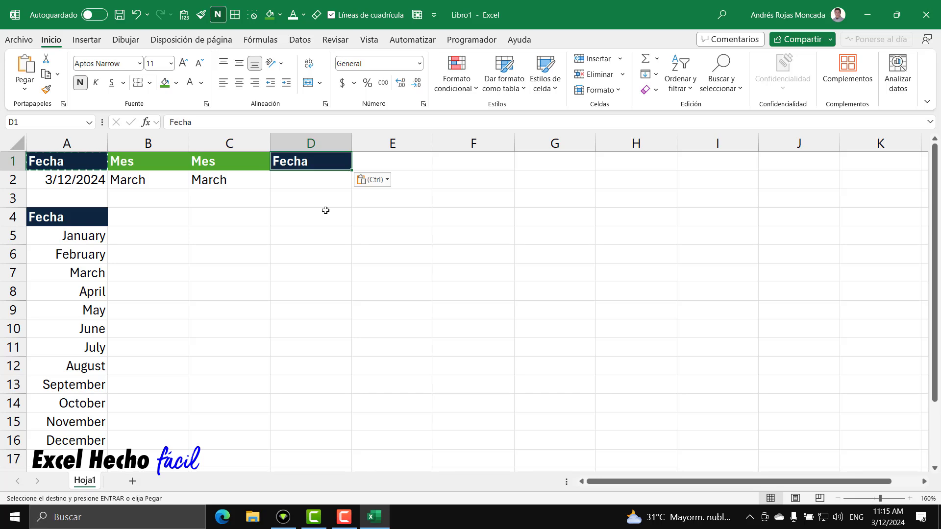
left_click(308, 180)
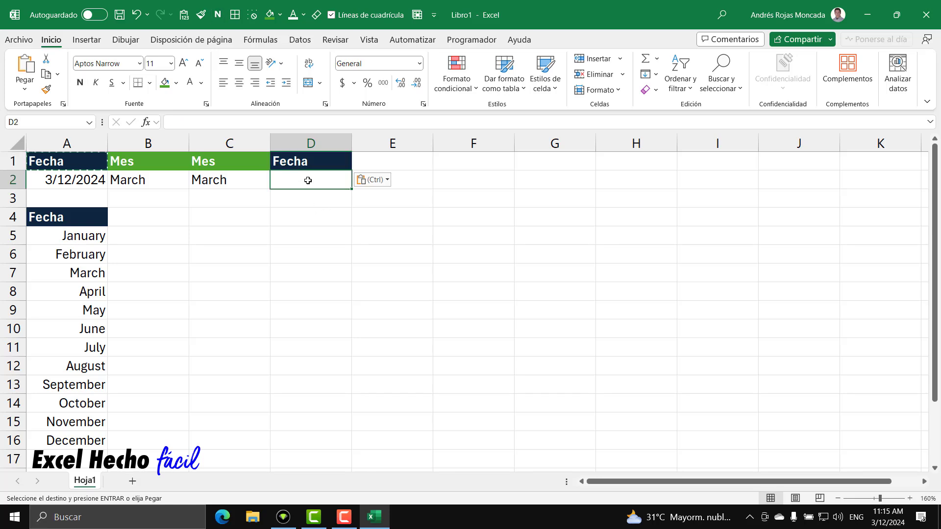
key("Escape")
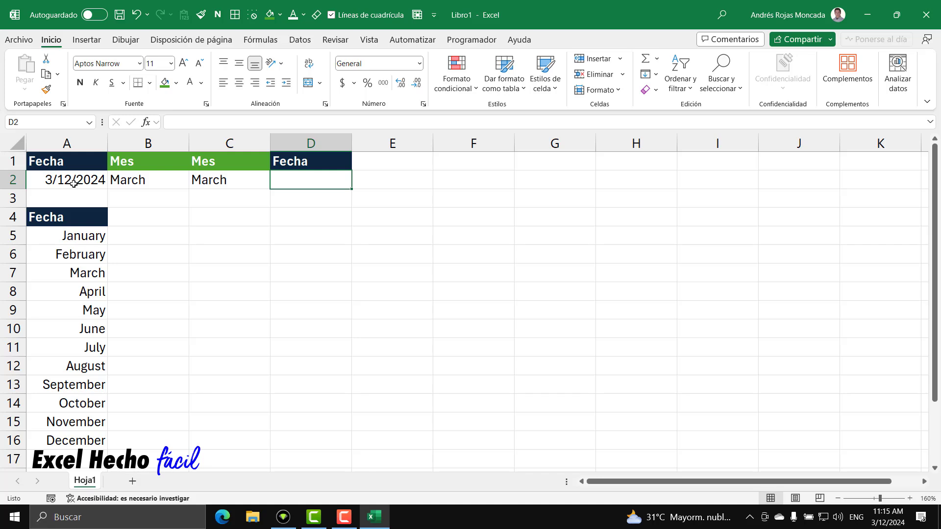
Compare the content of C2 with the formula in B2, and return to the empty cell D2
left_click(227, 182)
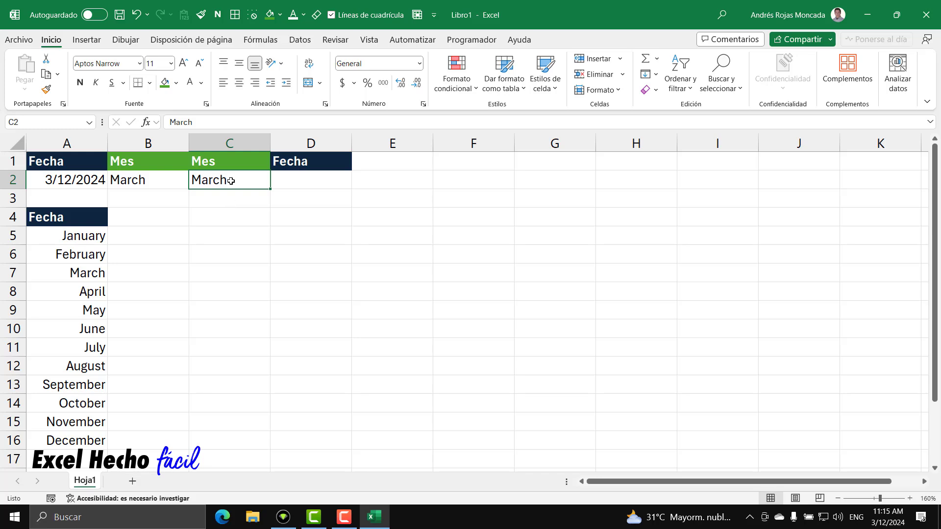
left_click(163, 183)
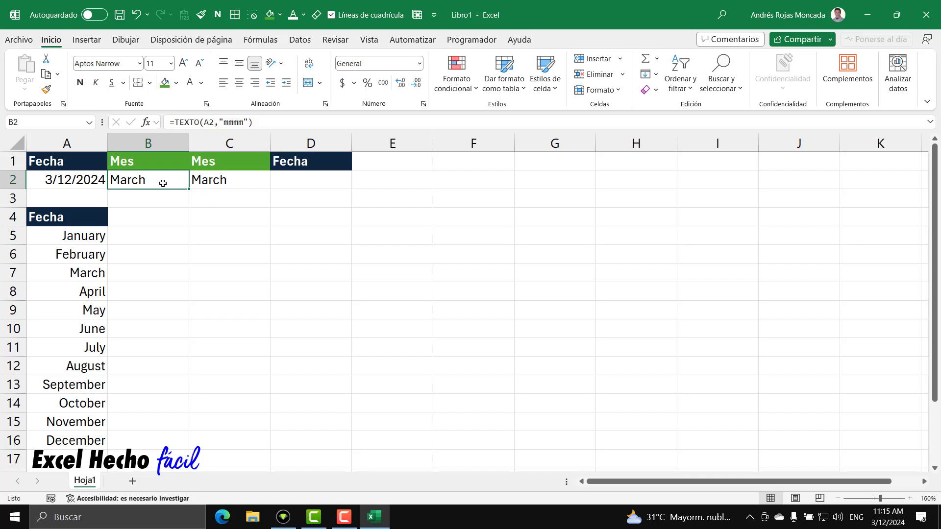
left_click(286, 179)
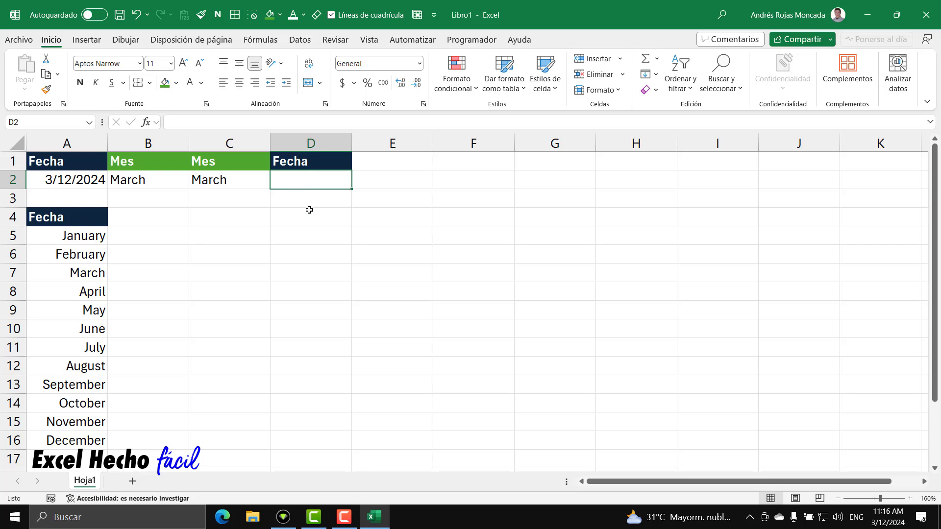
Enter the formula =FECHA(2024,C2,12) in D2 to build a date from the month text in C2
type("=")
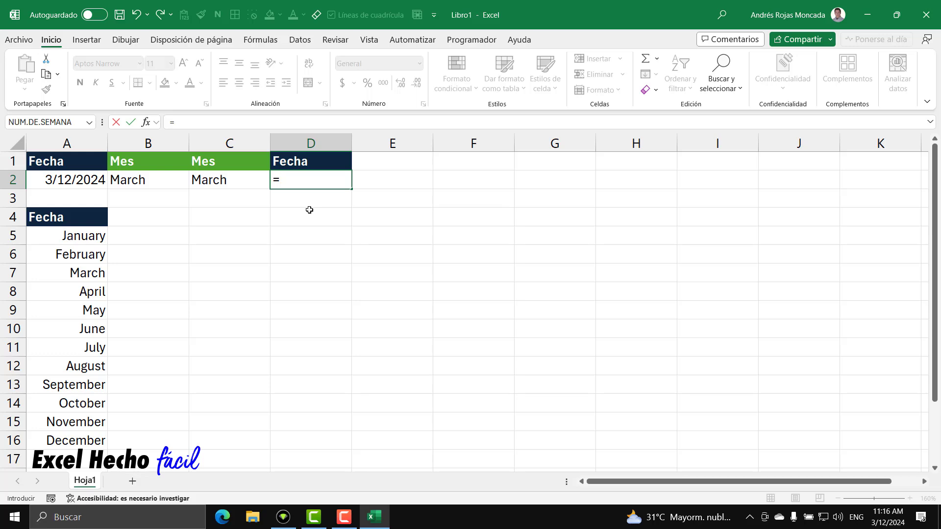
type("fe")
key("Tab")
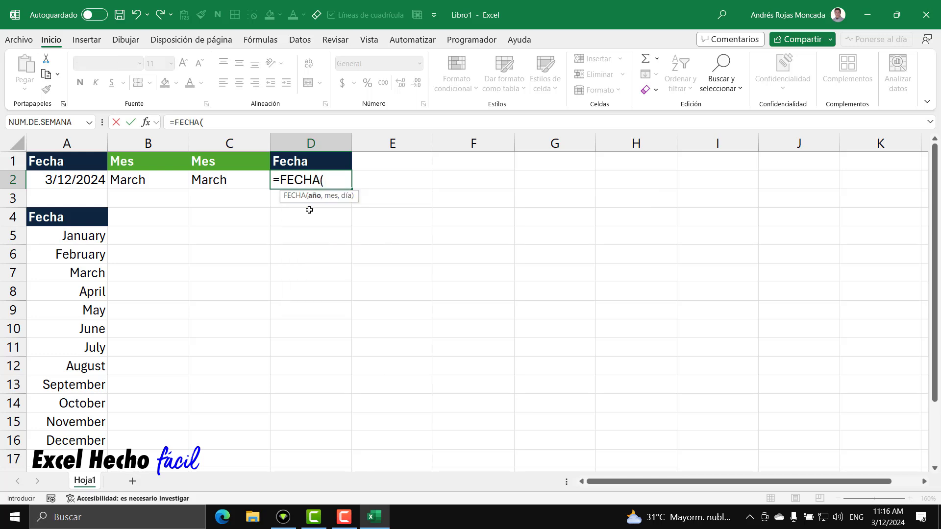
type("2024,")
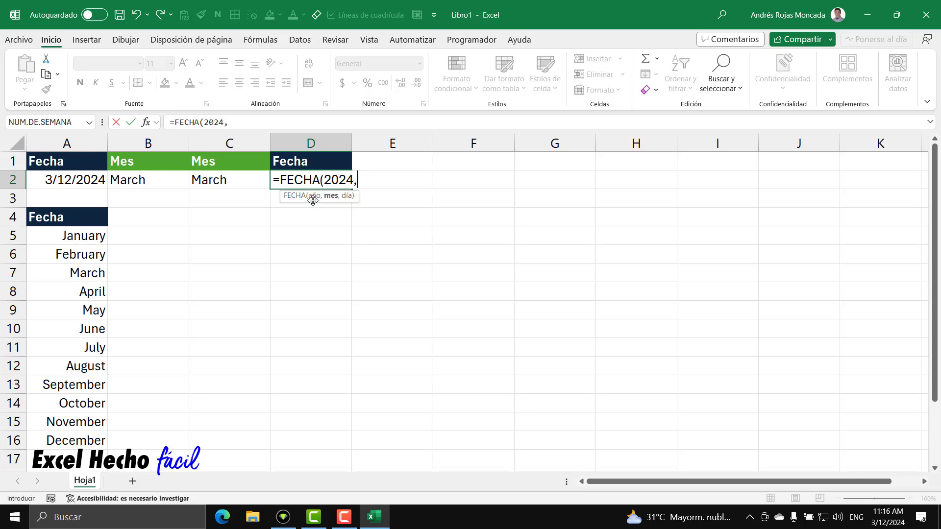
left_click(314, 196)
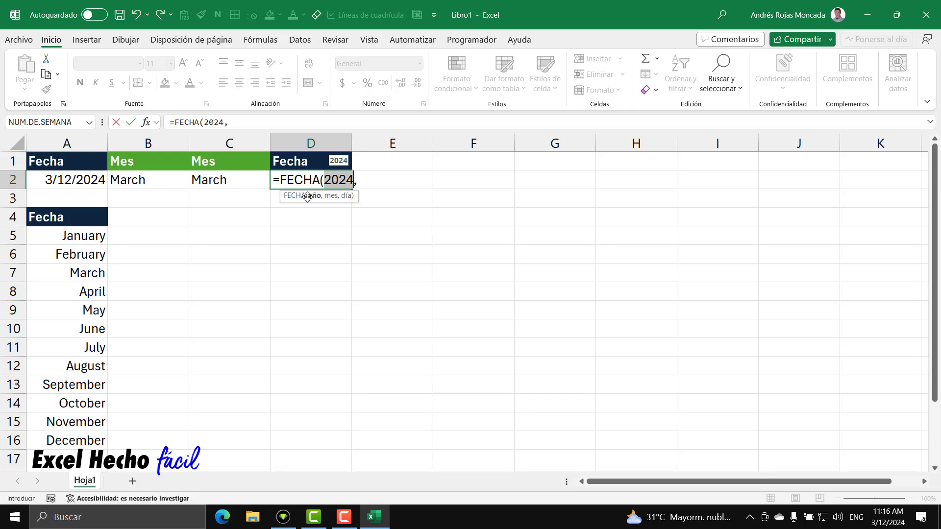
left_click(360, 180)
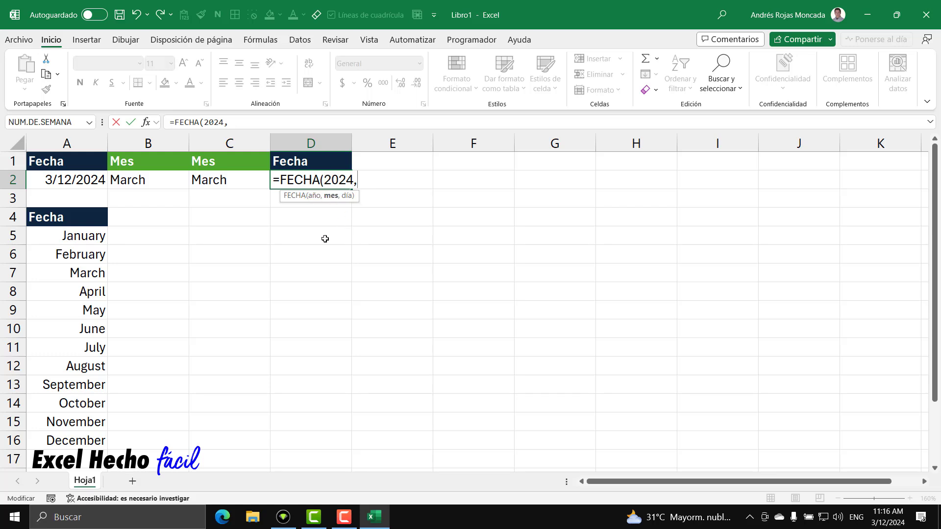
left_click(243, 175)
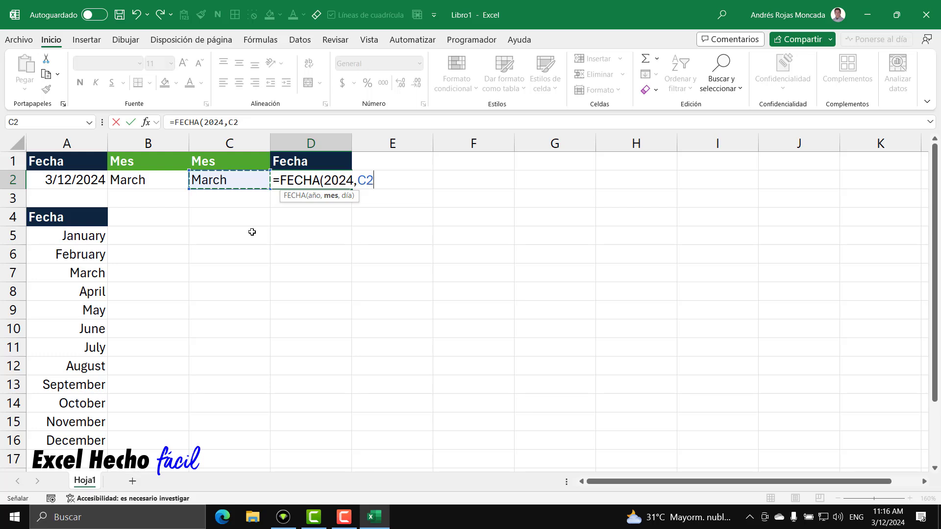
type(",12)")
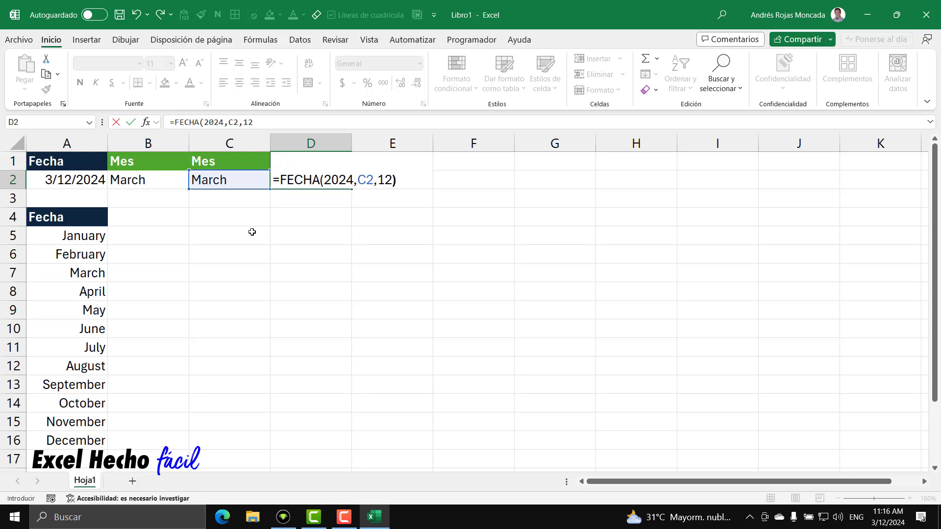
key("Return")
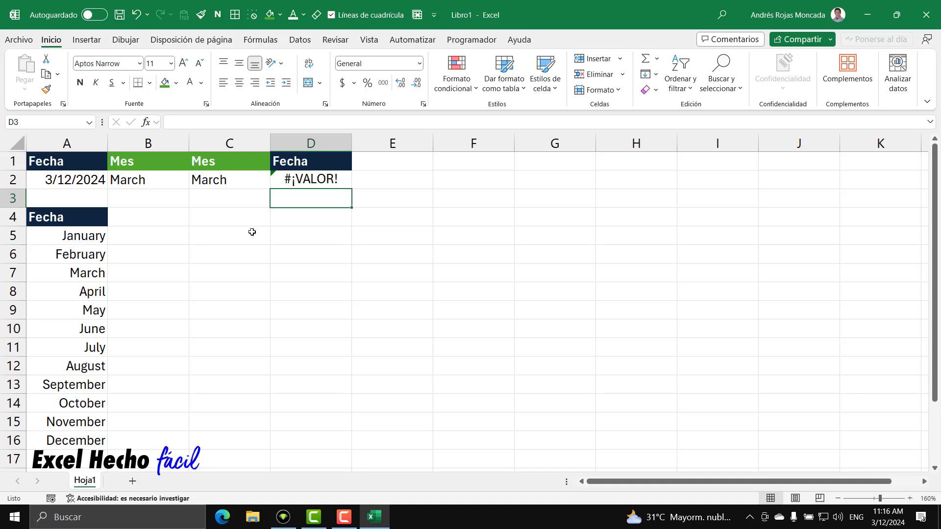
Inspect the C2 month argument inside the D2 formula, leaving the formula as it is
left_click(294, 180)
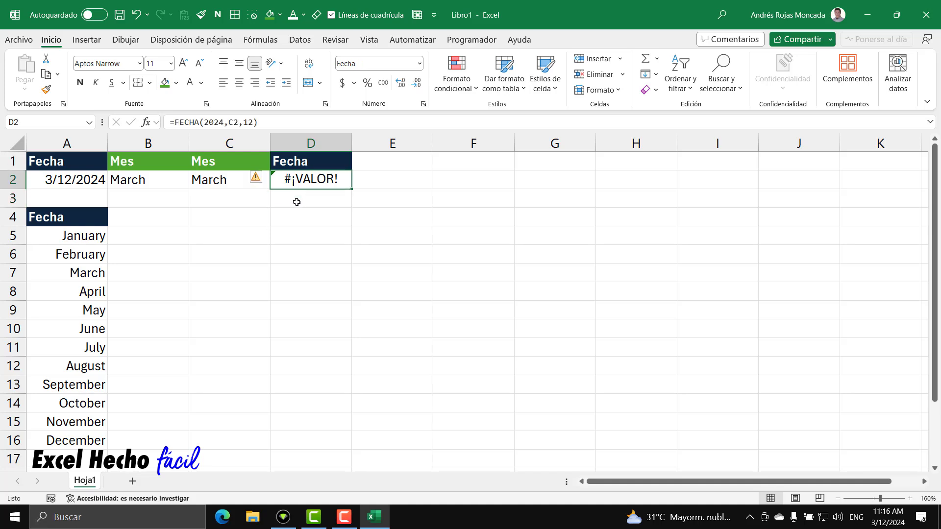
key("F2")
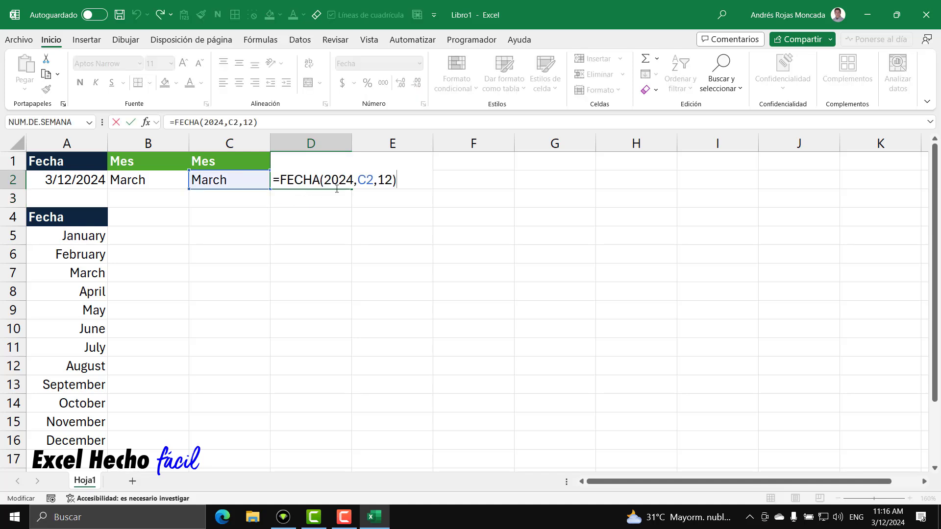
double_click(366, 179)
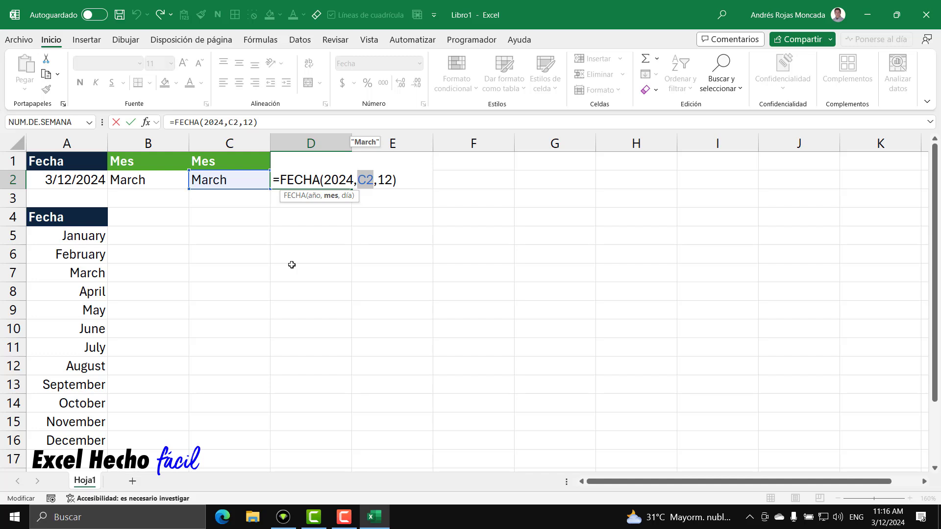
left_click(372, 181)
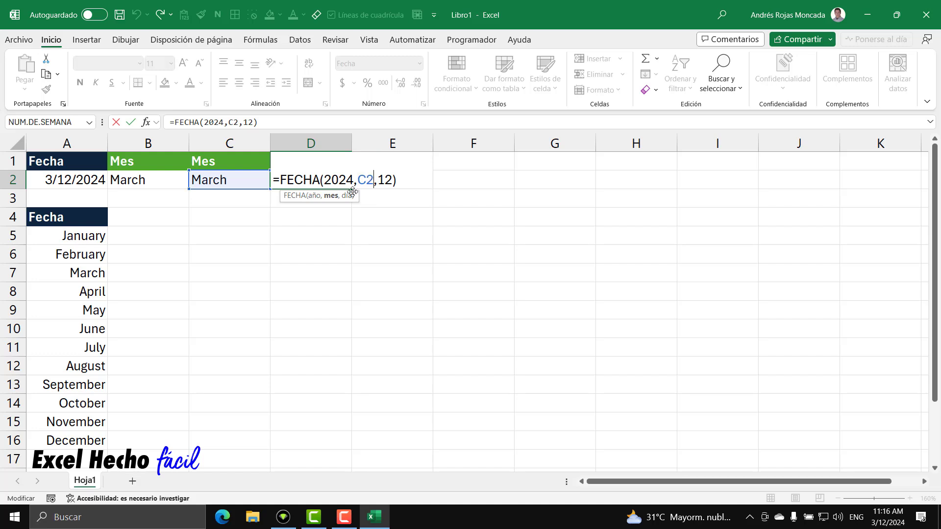
key("Return")
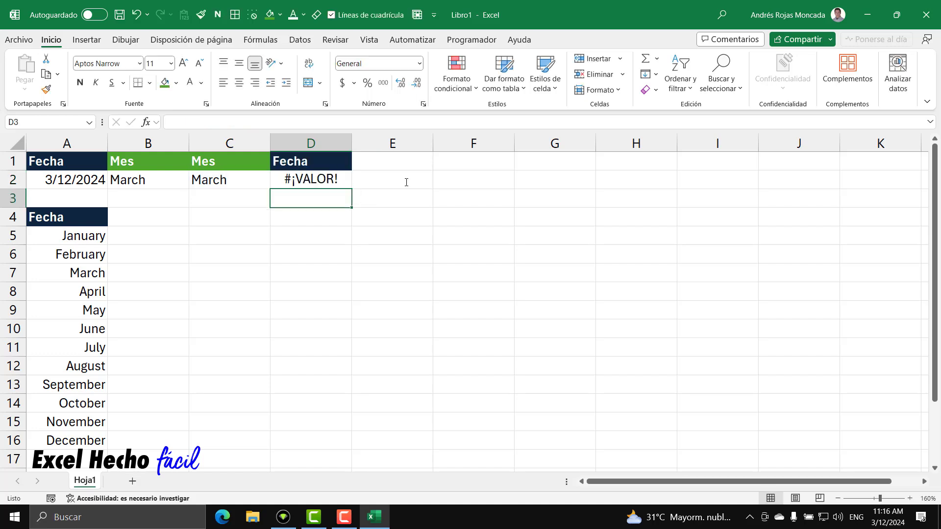
Wrap the C2 argument of the D2 formula in the MES function, giving =FECHA(2024,MES(C2),12)
left_click(319, 183)
key("F2")
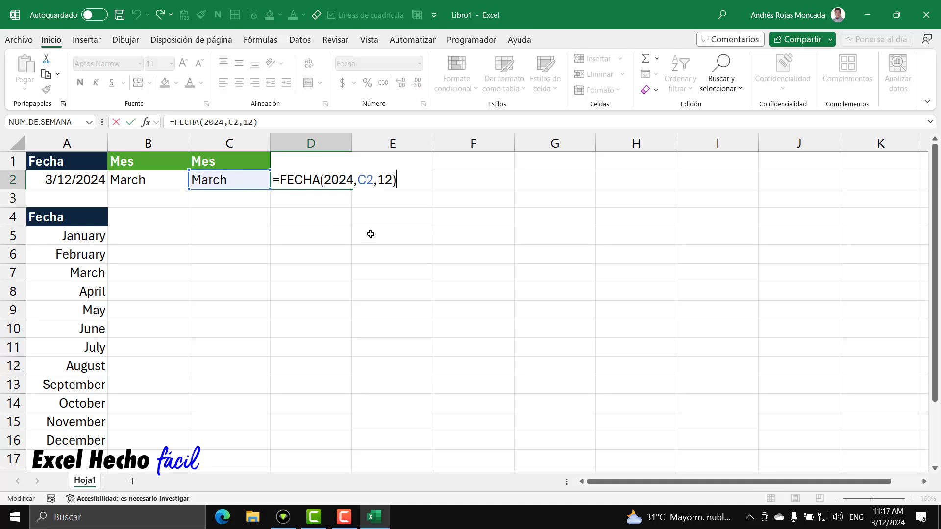
left_click(360, 180)
type("mes")
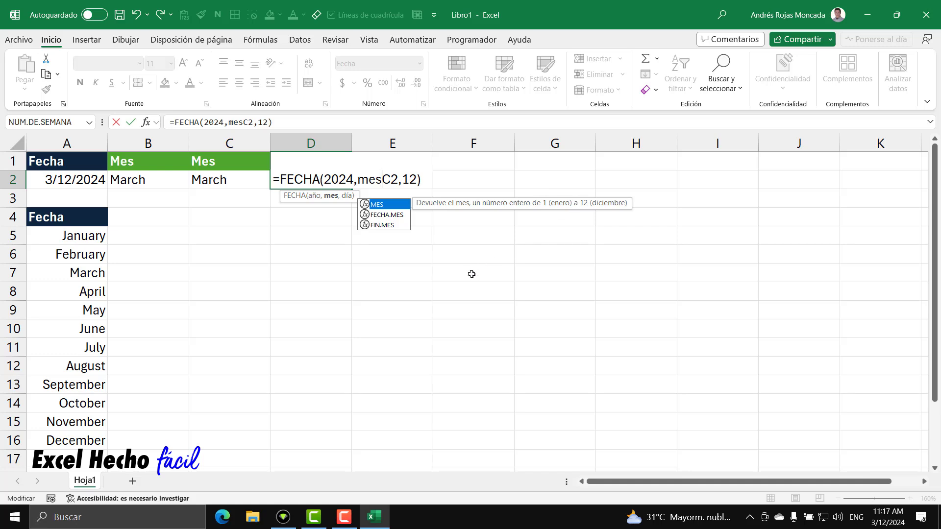
key("Tab")
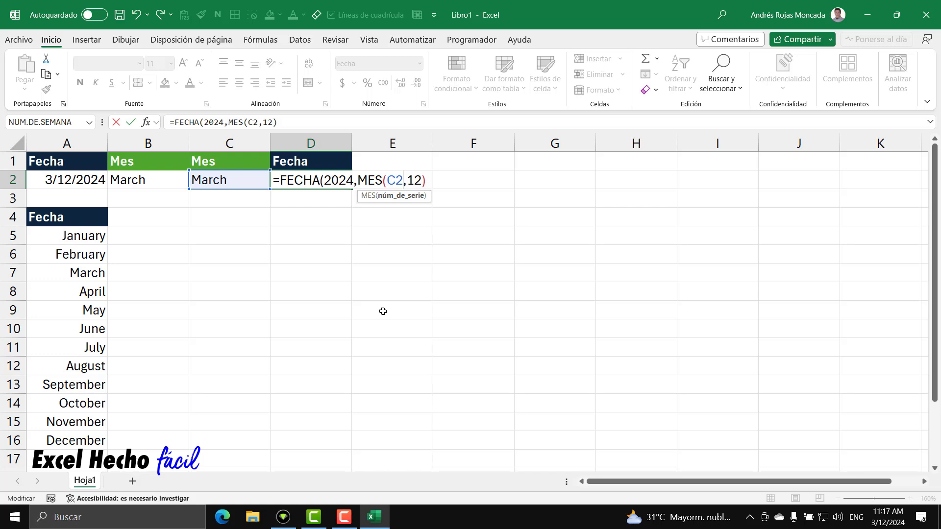
type(")")
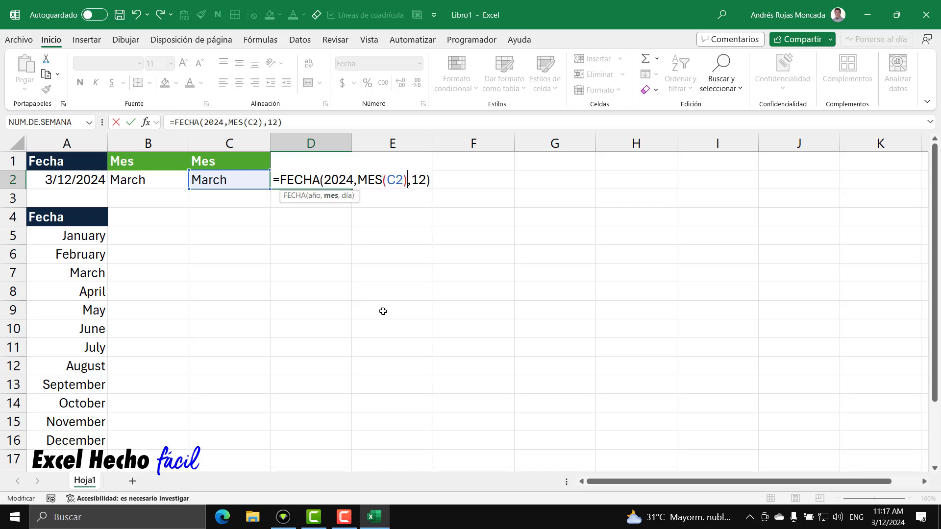
key("Return")
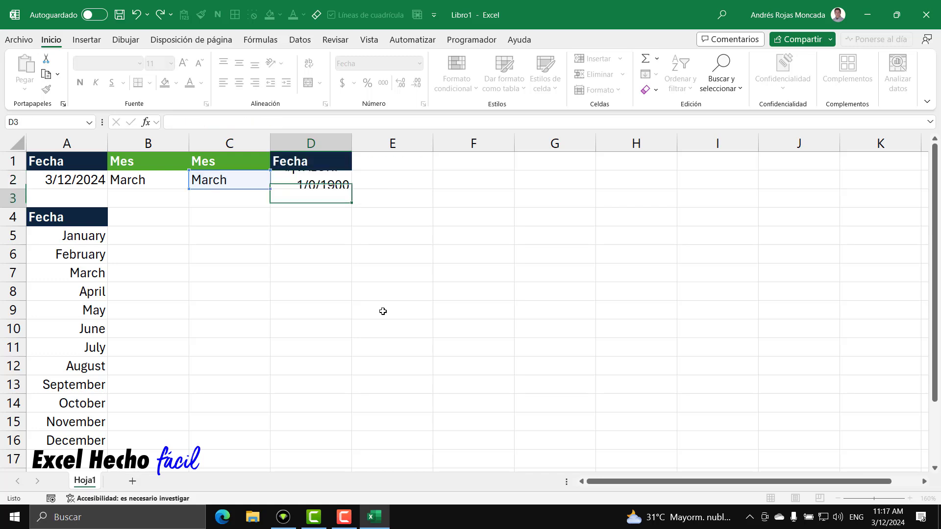
Reopen the D2 formula and concatenate the day number 31 to C2 inside MES, as MES(C2&31)
left_click(316, 183)
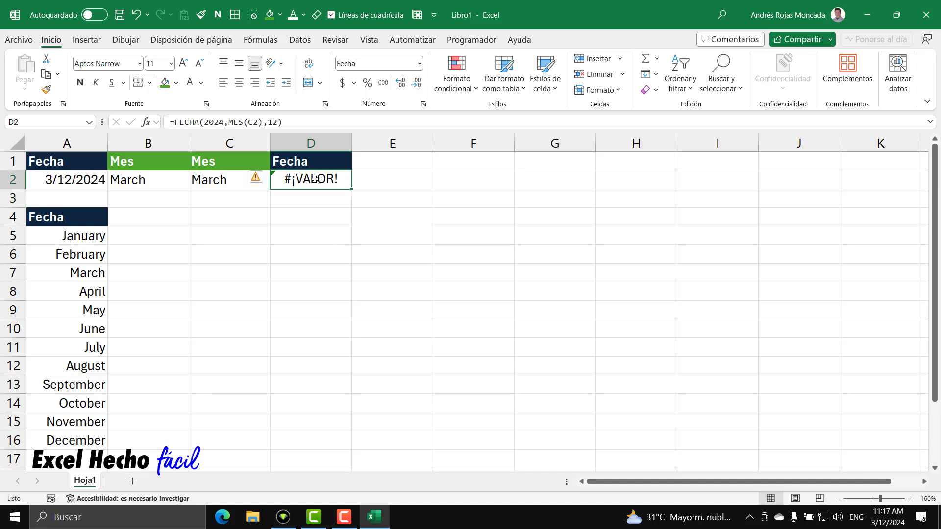
key("F2")
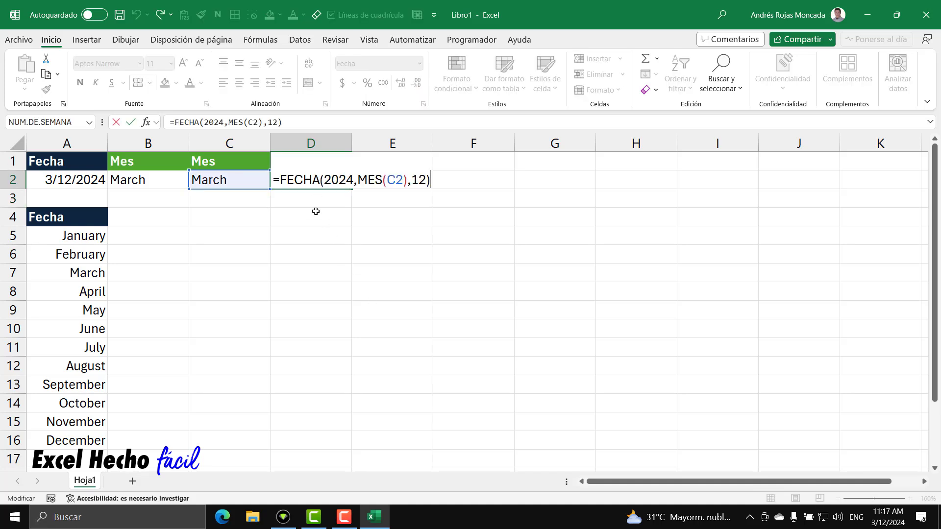
left_click(402, 180)
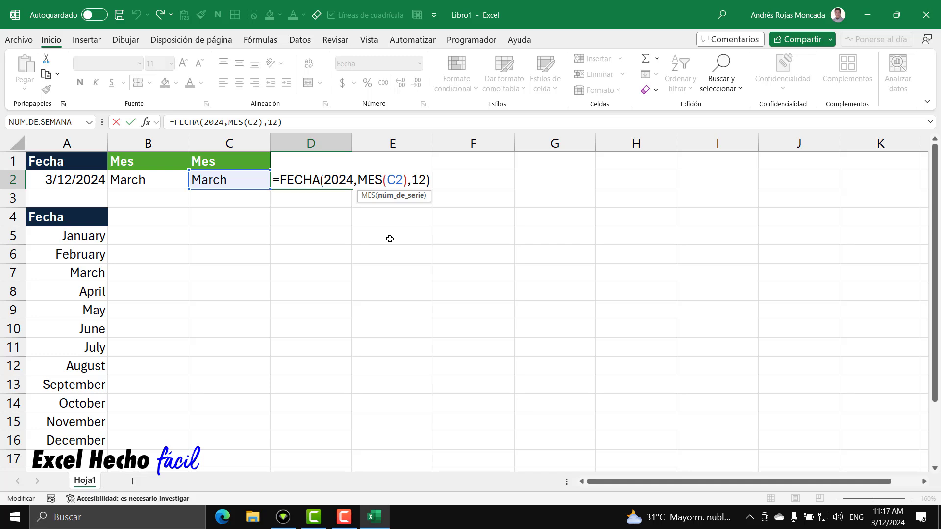
type("&")
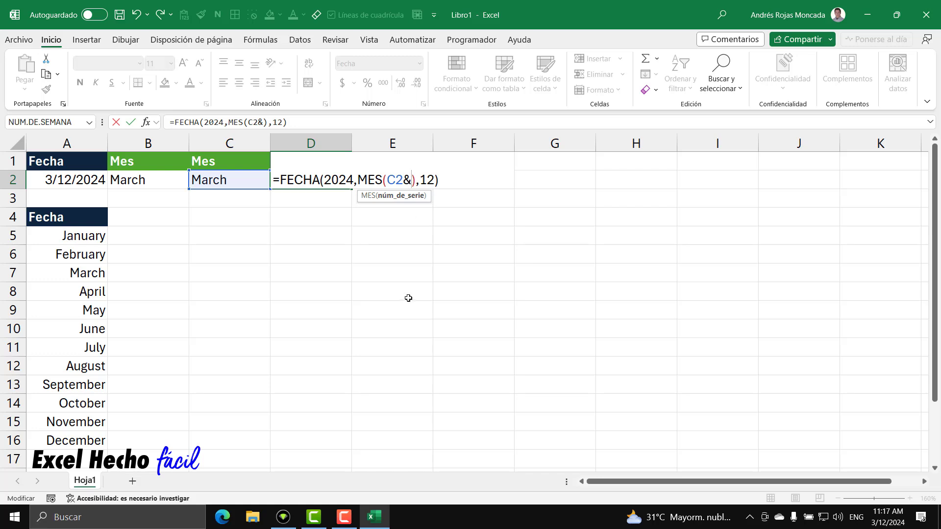
type("1")
key("BackSpace")
type("31")
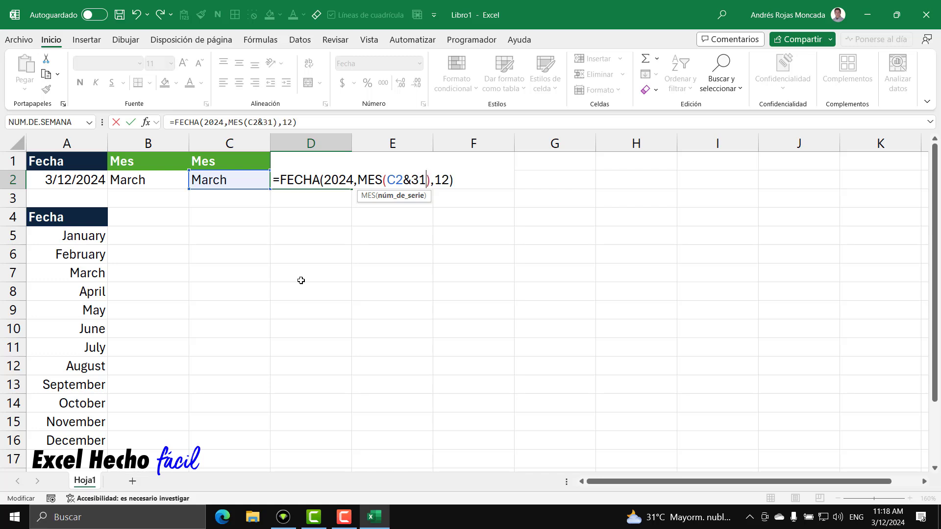
Try the day numbers 30, 28 and 29 in place of 31, and settle on 1 so the argument reads C2&1
key("BackSpace")
type("0")
key("BackSpace")
key("BackSpace")
type("28")
key("BackSpace")
type("9")
key("BackSpace")
key("BackSpace")
type("1")
Evaluate C2&1 and the whole MES(C2&1) part within the D2 formula, restoring the original expression each time
left_click(397, 197)
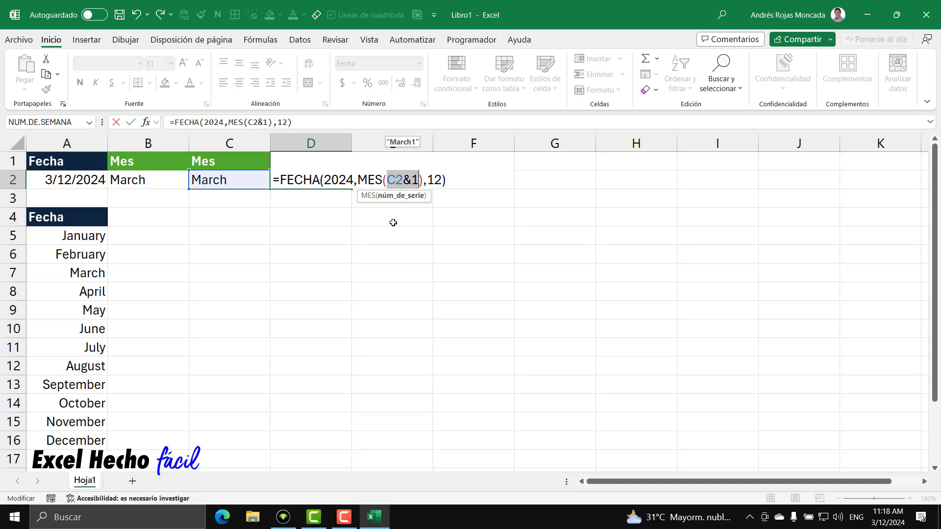
key("F9")
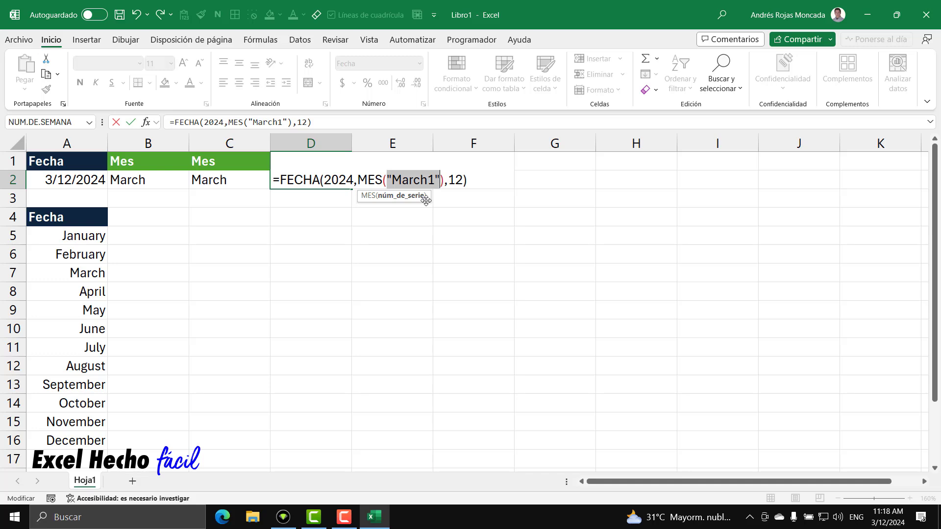
type("C2&1")
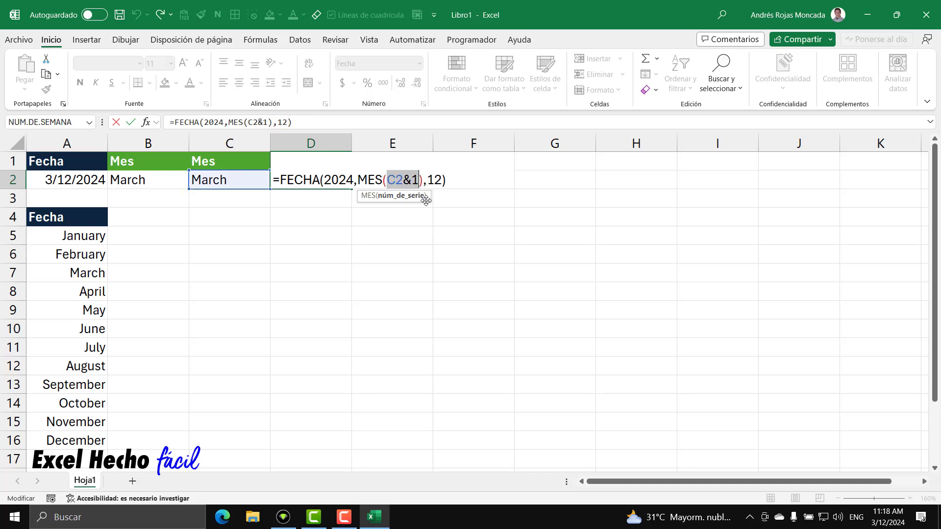
key("shift+Left")
key("shift+Left")
key("shift+Left")
key("shift+Left")
left_click_drag(357, 180, 424, 178)
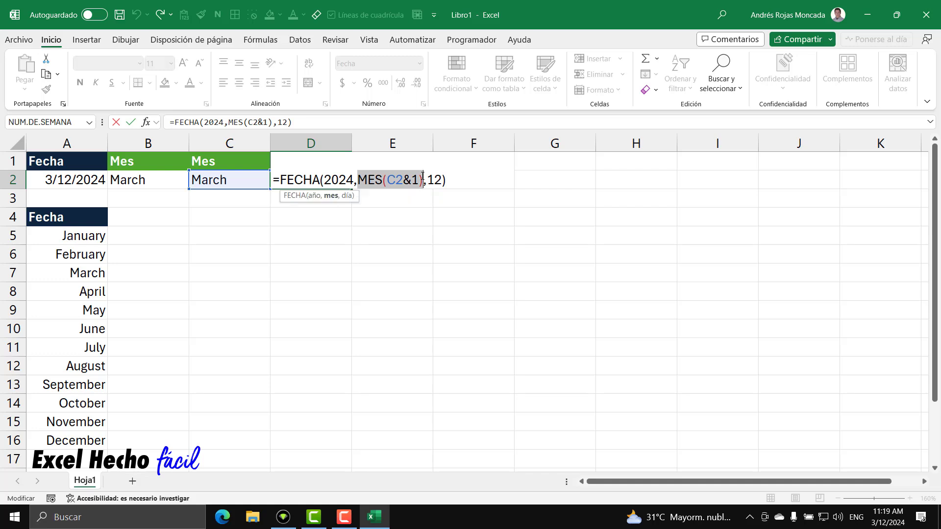
key("F9")
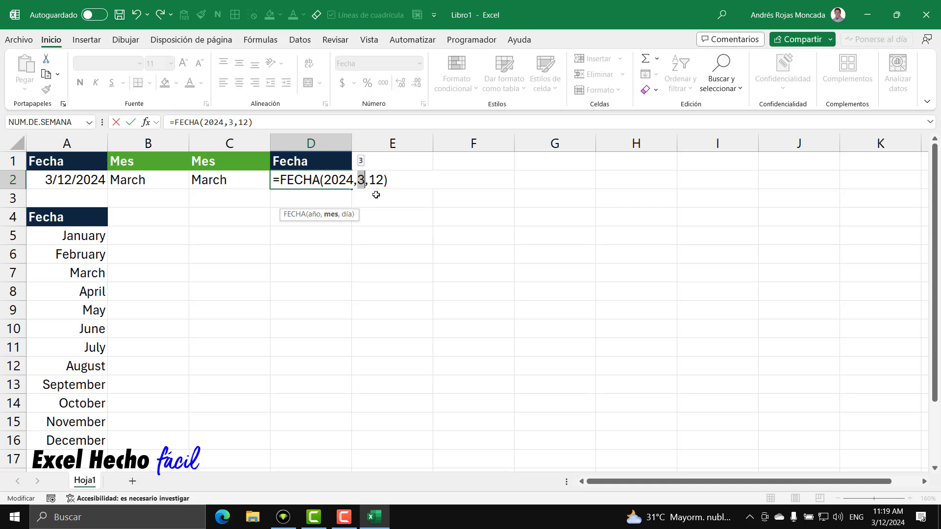
key("ctrl+z")
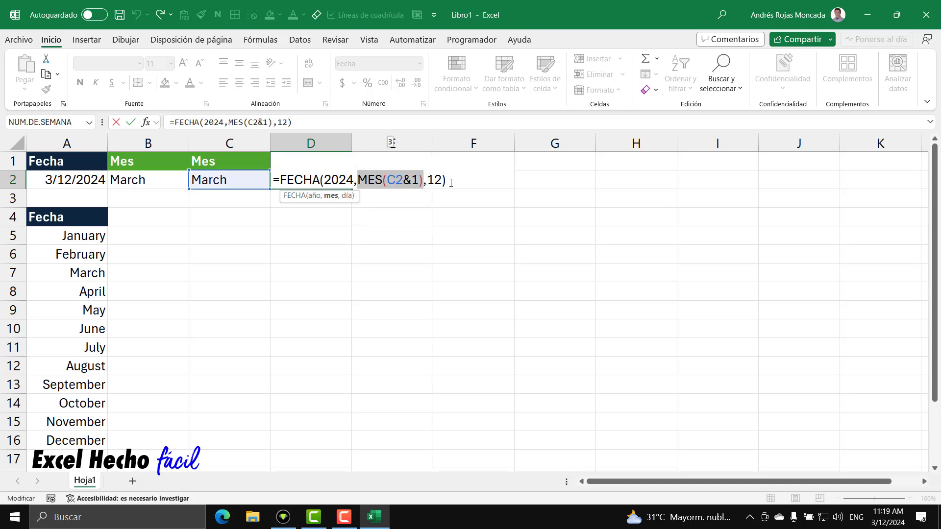
Commit the formula =FECHA(2024,MES(C2&1),12) in D2 and select the cell to check it
left_click(450, 182)
key("Return")
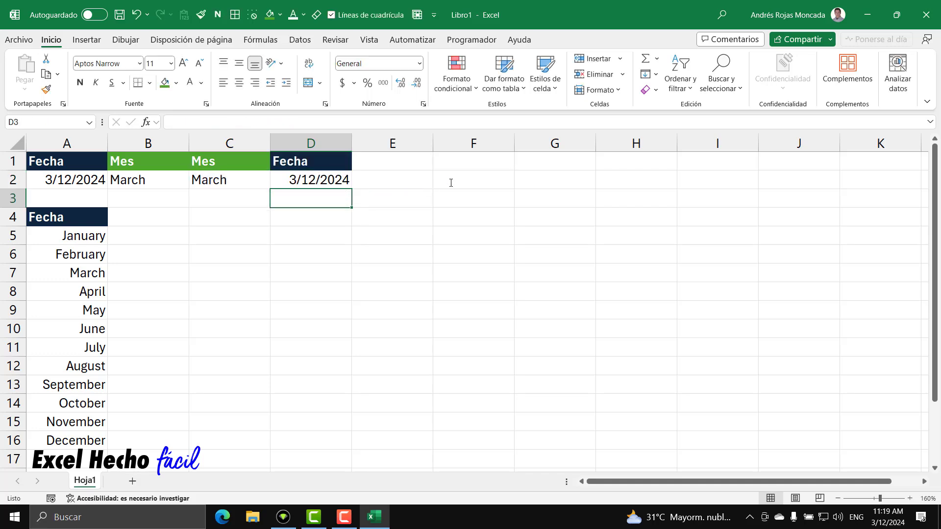
left_click(346, 178)
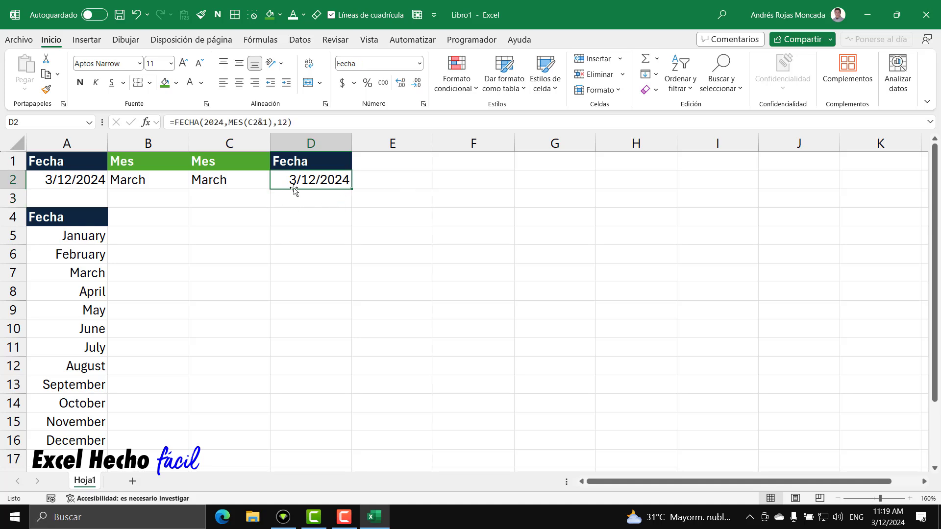
Replace the month text in C2 with "April" and reselect the cell
left_click(261, 179)
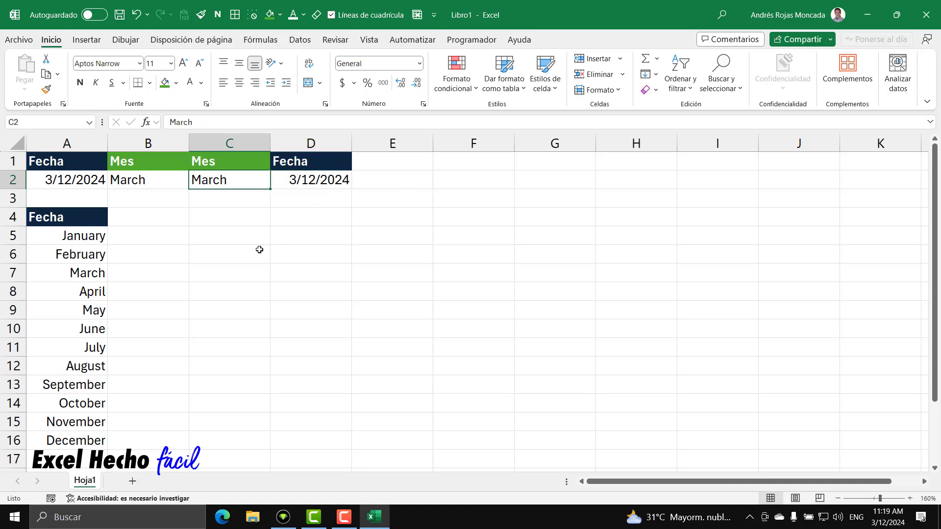
type("April")
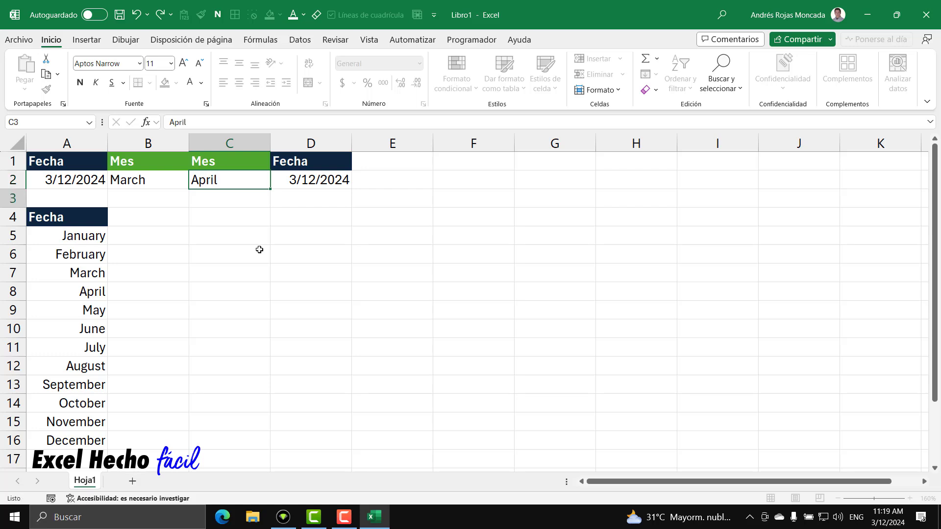
key("Return")
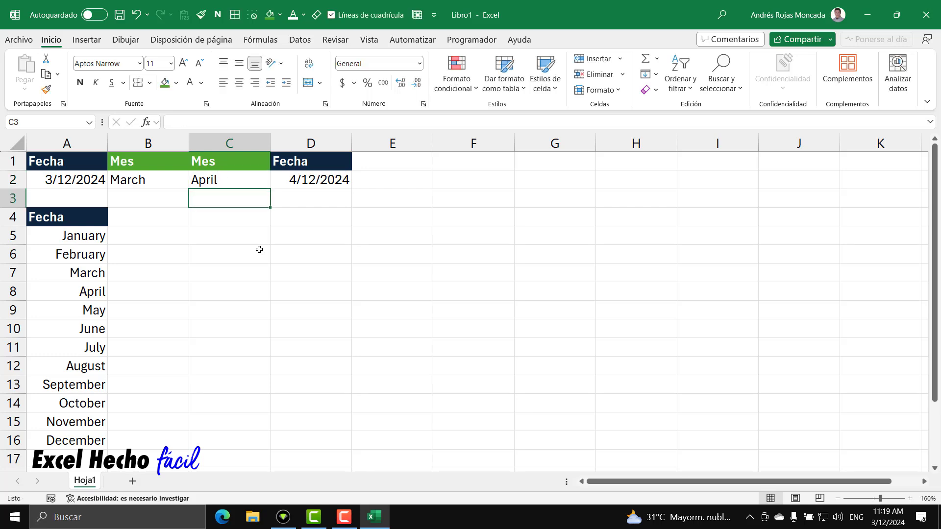
key("Up")
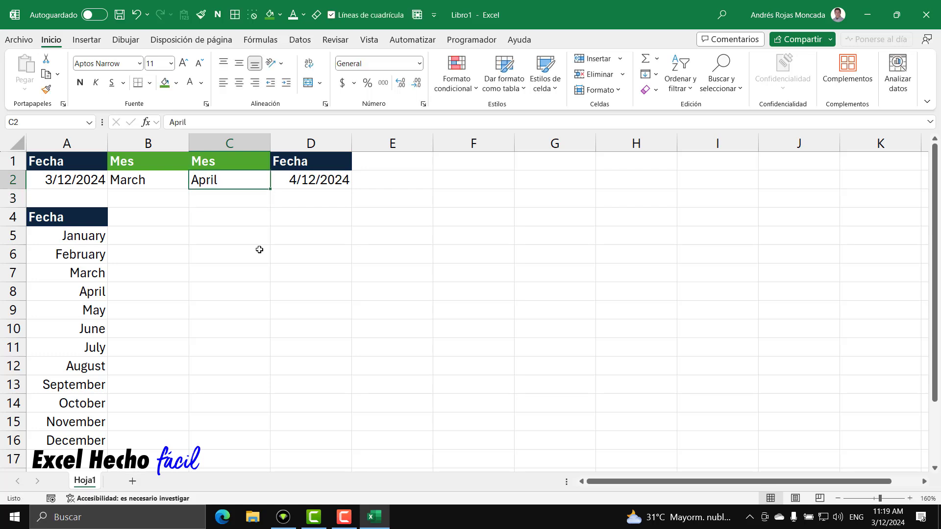
Try the month names "October" and "January" in C2, committing each one and reselecting the cell
type("October")
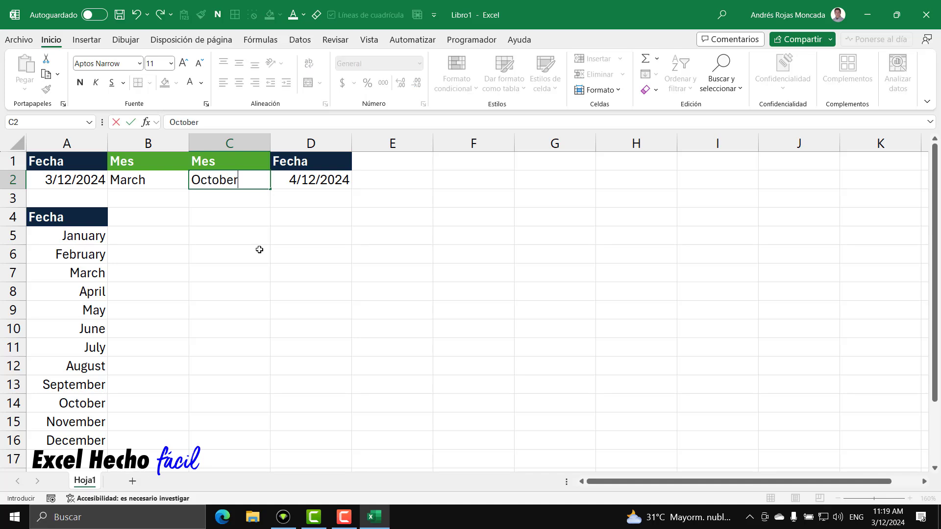
key("Return")
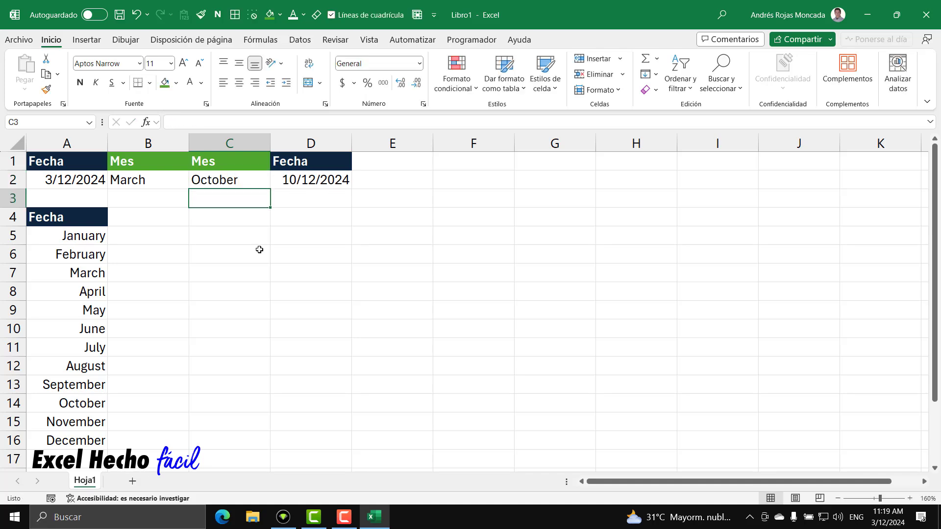
key("Up")
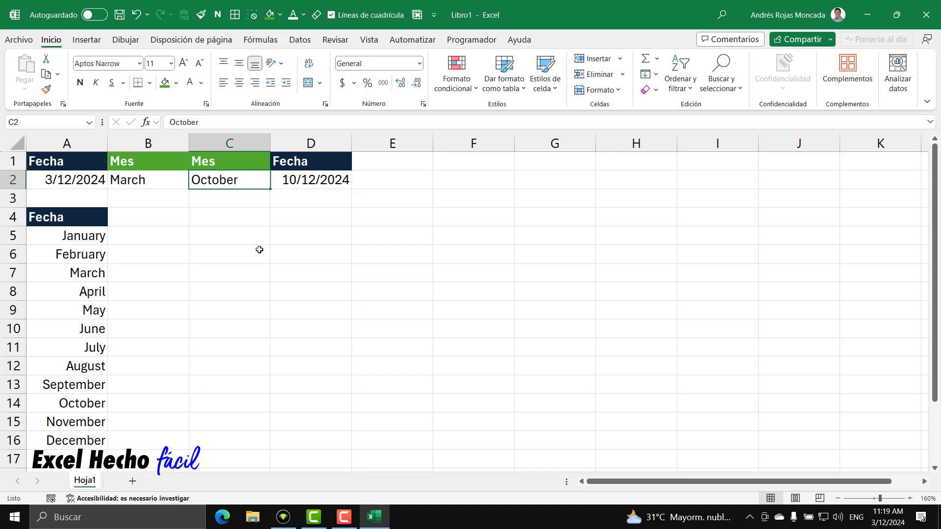
type("January")
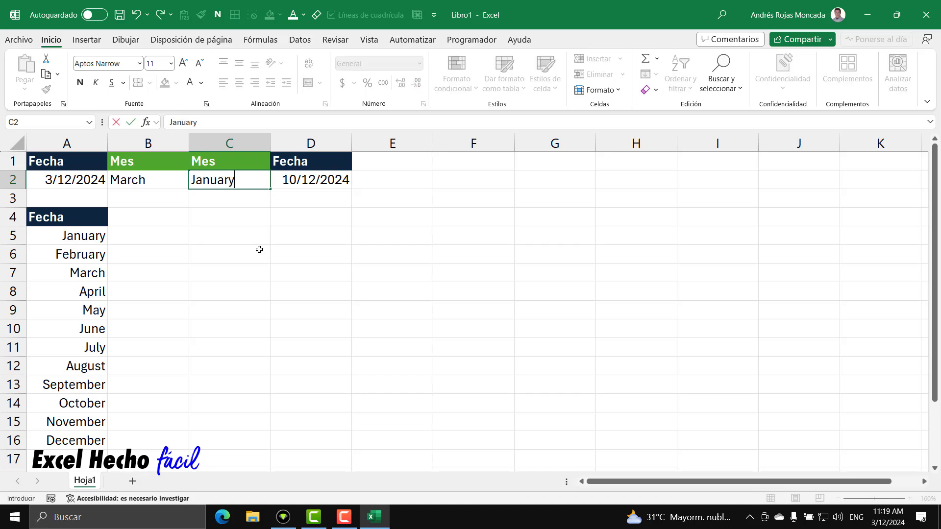
key("Return")
key("Up")
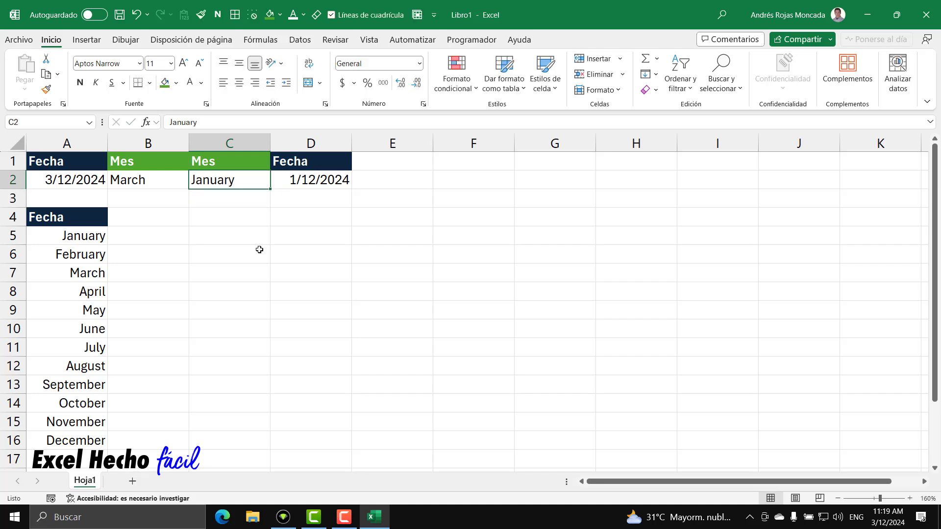
Replace the month in C2 with "March" and compare the contents of B2 and C2
type("March")
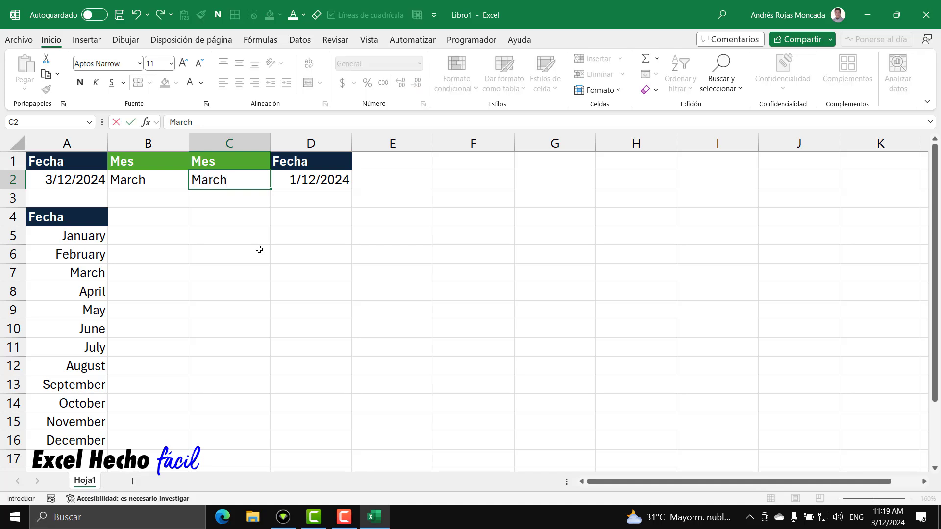
key("Return")
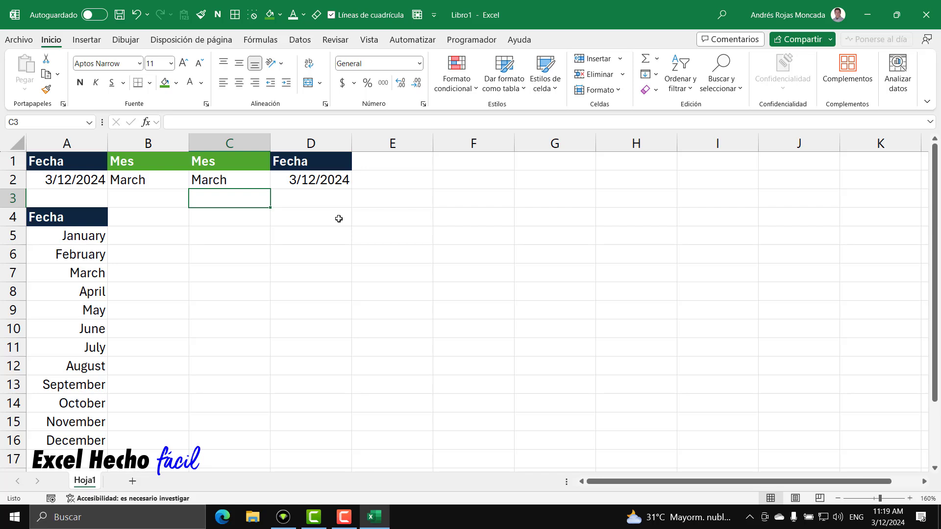
left_click(114, 182)
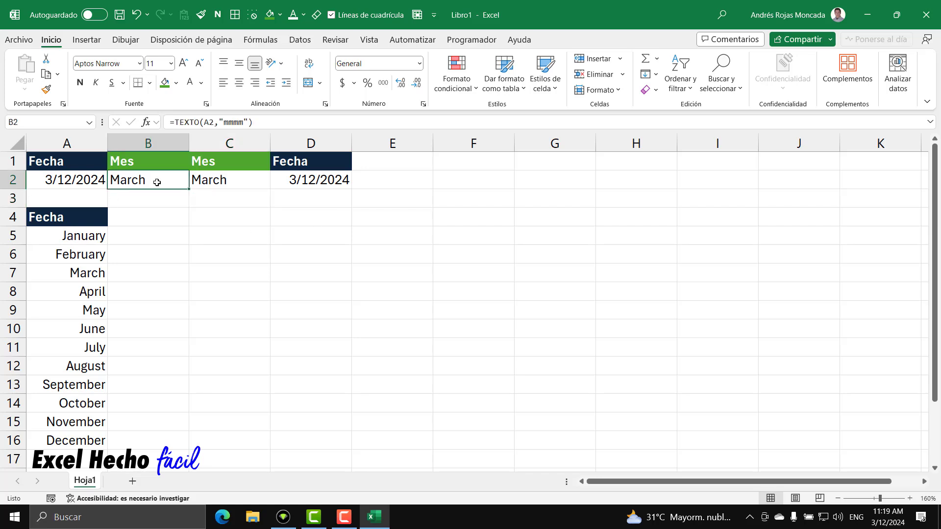
left_click(237, 180)
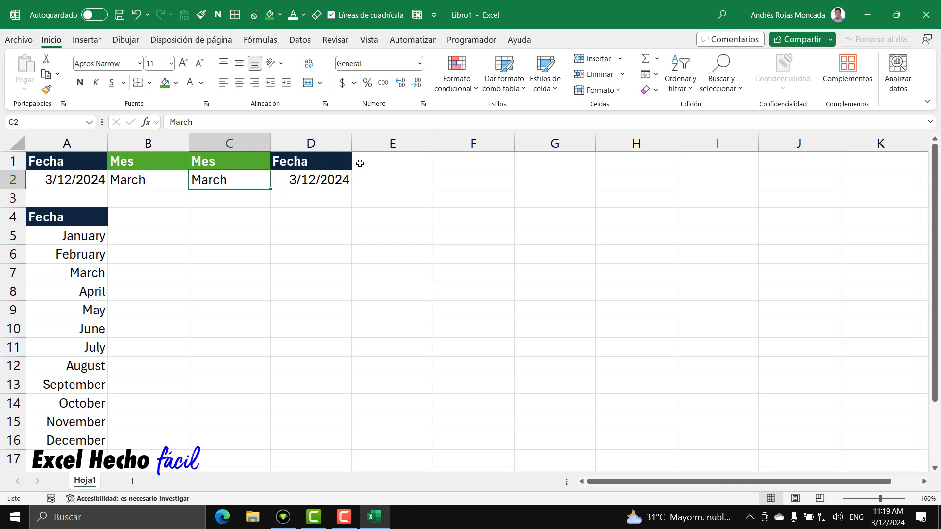
Enter the heading "Hora" in C4
left_click(213, 216)
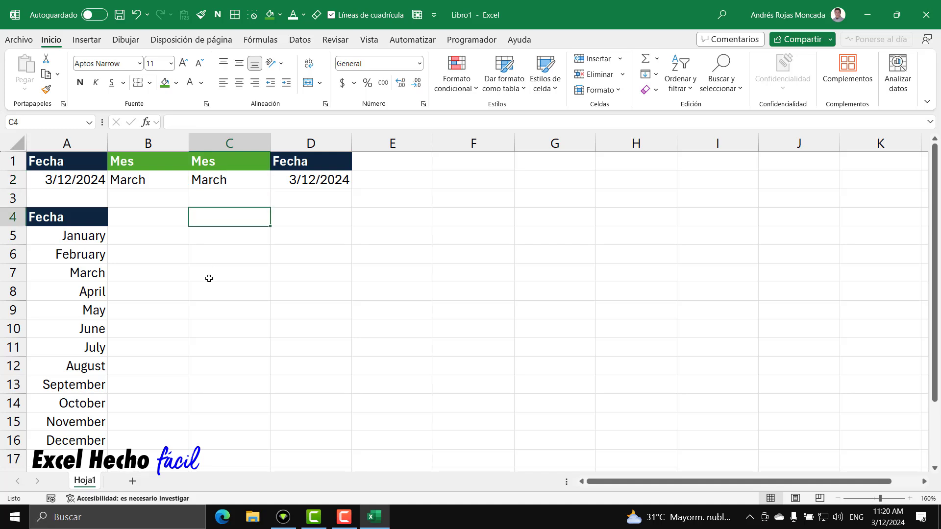
type("Fech")
key("Escape")
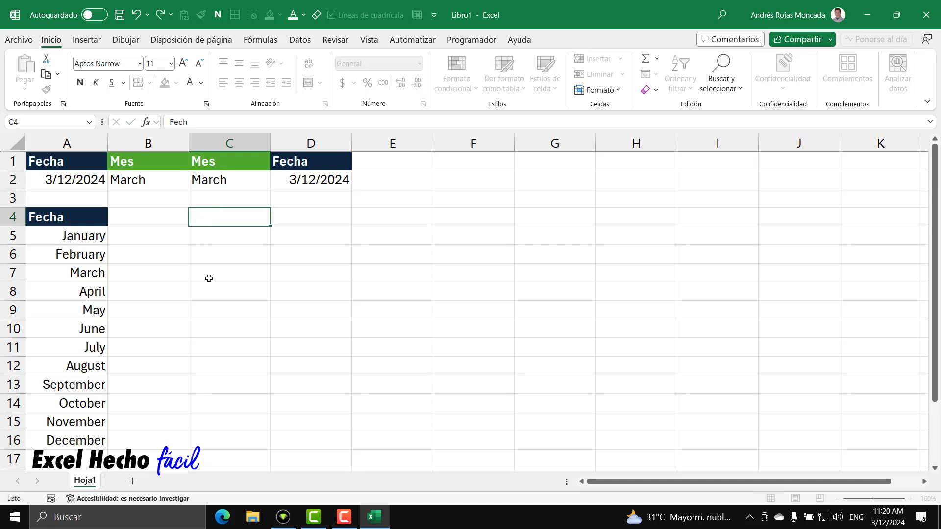
type("Hora")
key("Return")
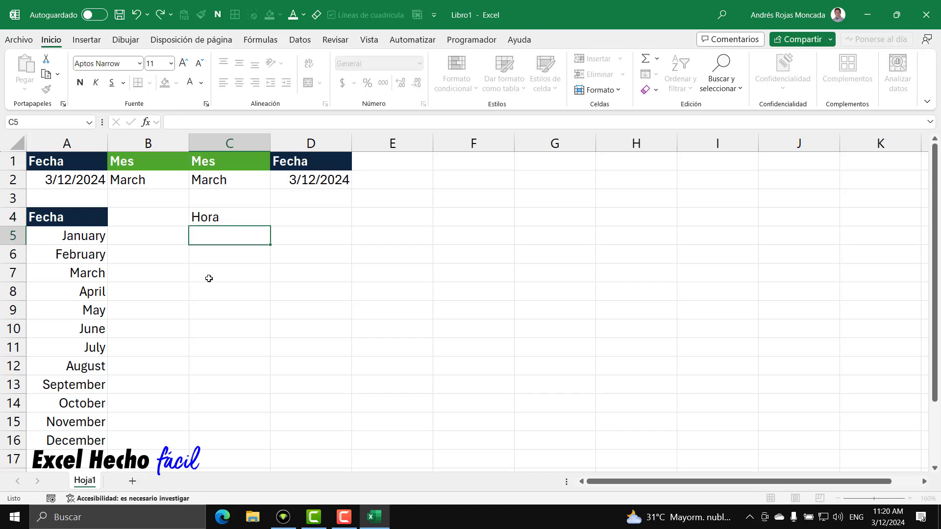
Copy the header formatting from D1 onto the Hora heading in C4
left_click(275, 161)
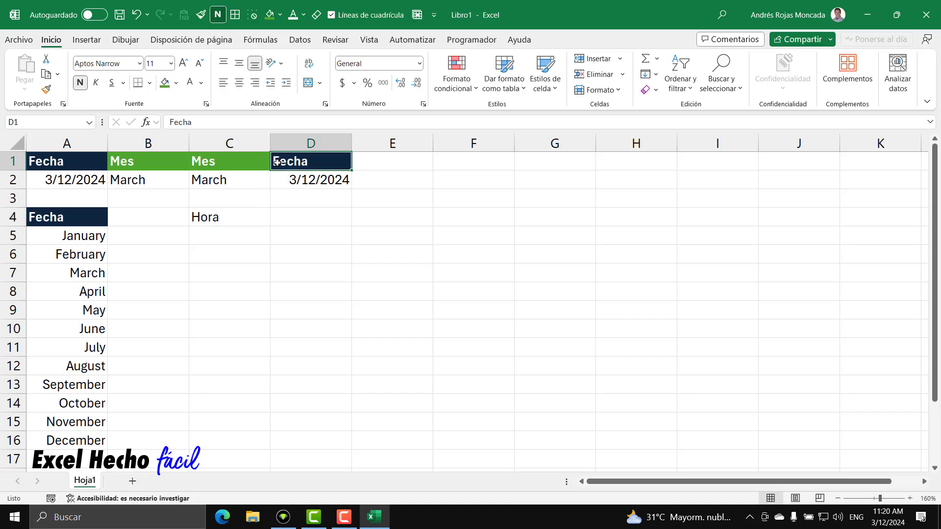
left_click(46, 89)
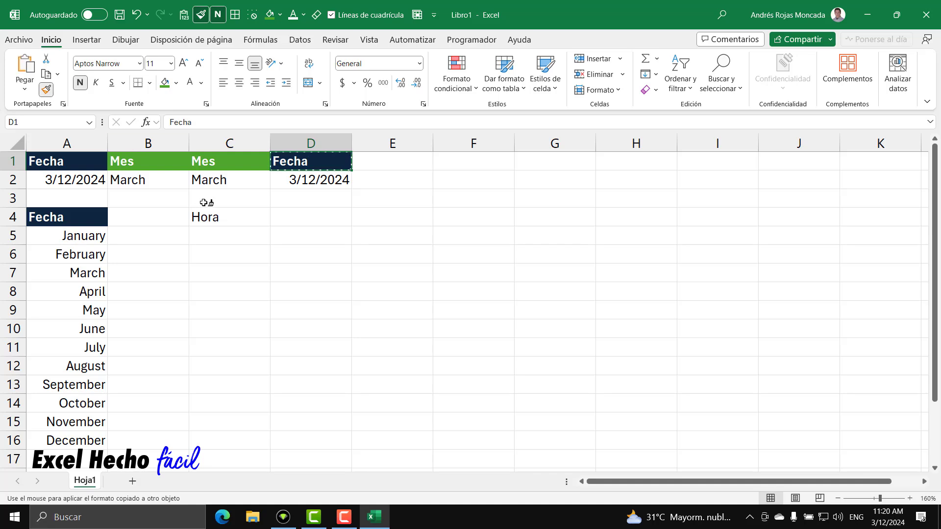
left_click(219, 217)
Enter the time 15:25:35 in C5 and switch the cell to the General number format
left_click(226, 240)
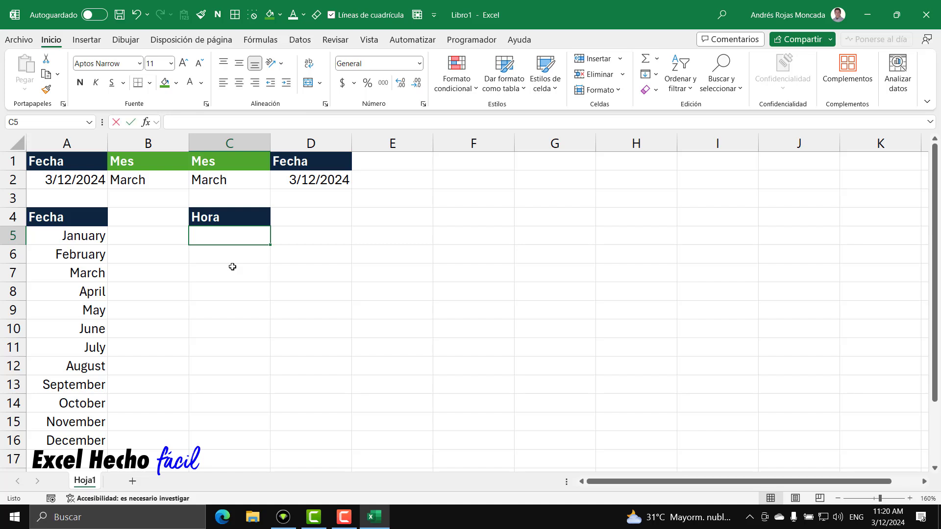
type("15")
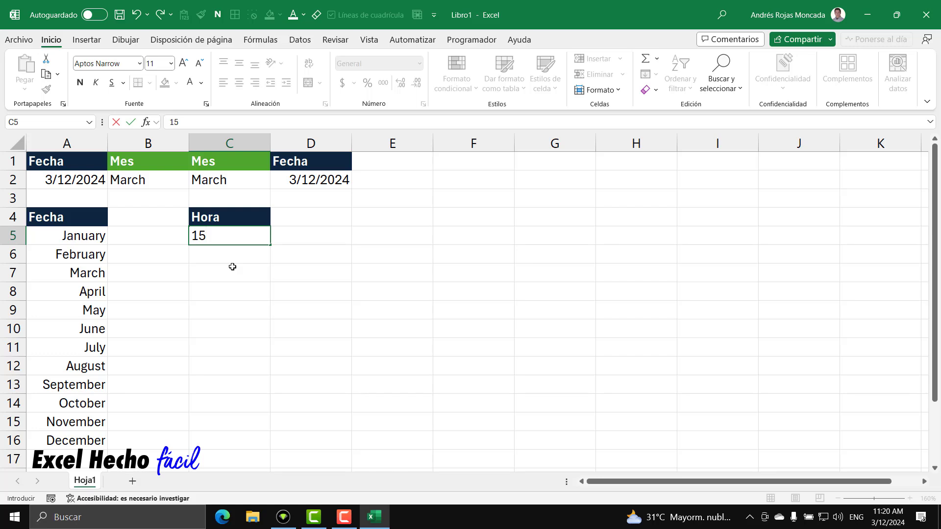
type(":25:35")
key("Return")
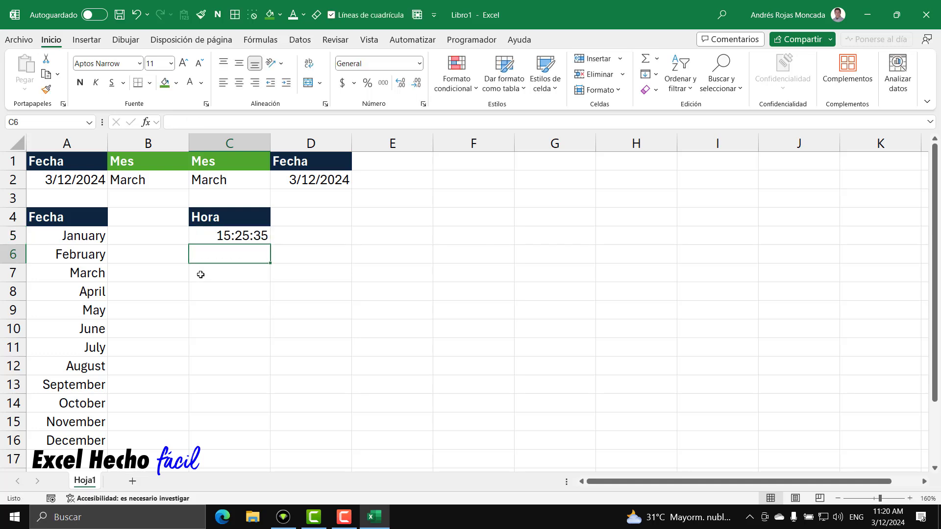
left_click(237, 234)
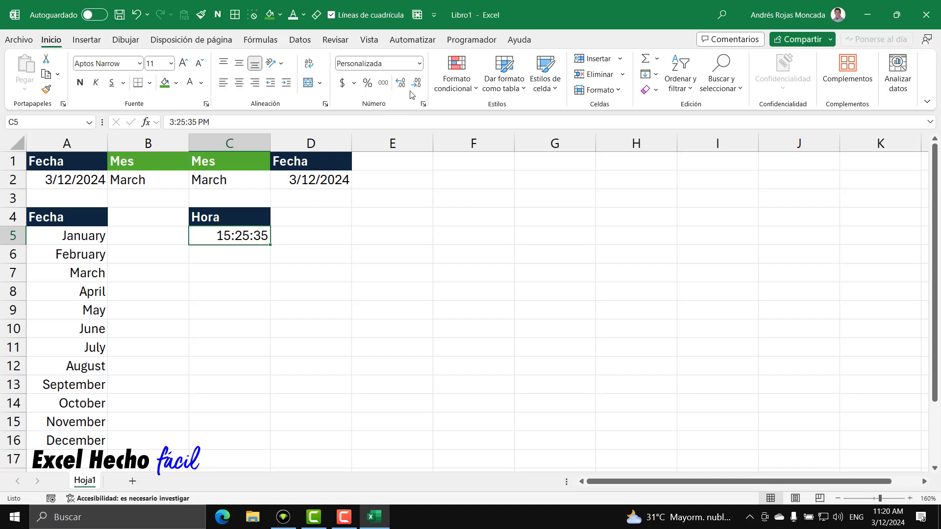
left_click(419, 63)
left_click(419, 80)
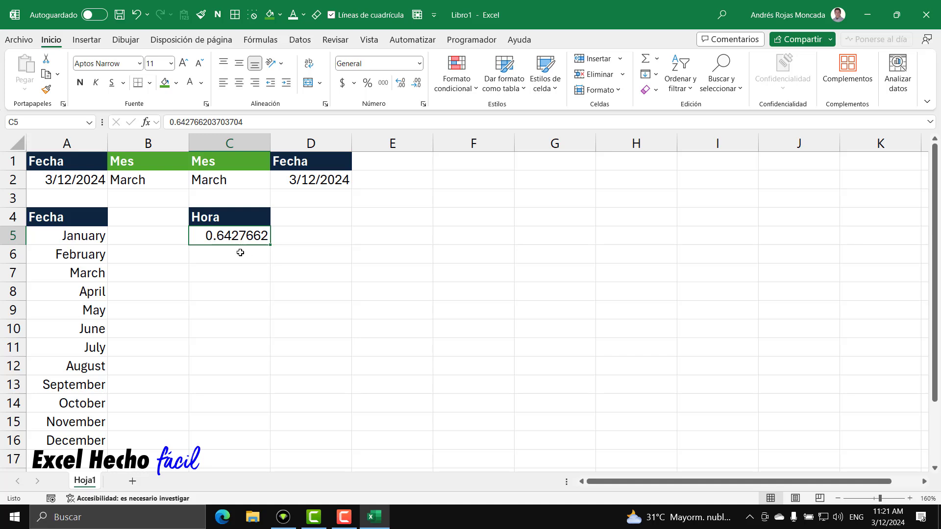
Clear everything from C5, enter 152535 without separators and reselect the cell
left_click(655, 91)
left_click(661, 100)
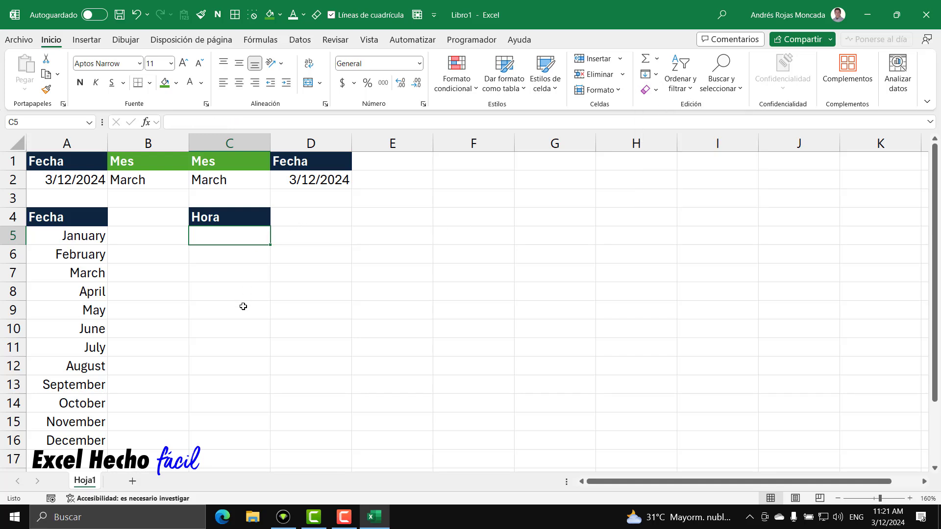
type("152535")
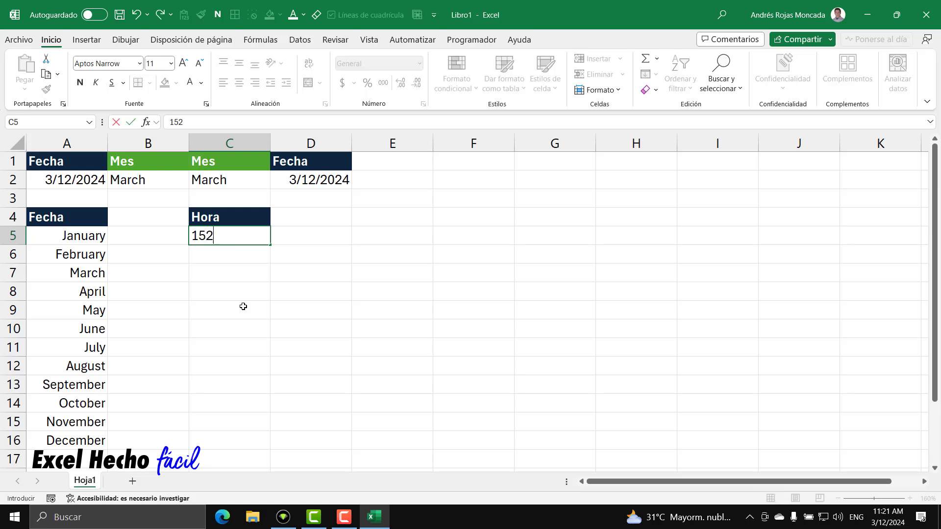
key("Return")
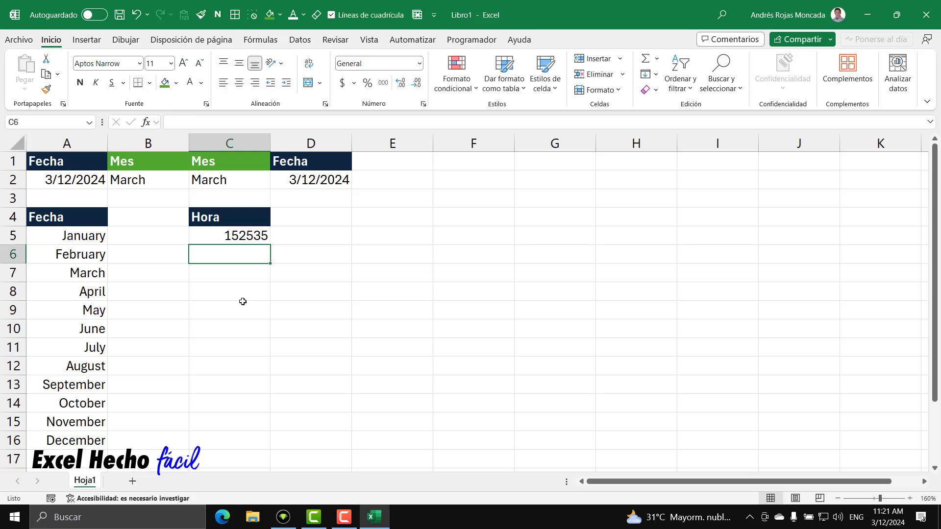
left_click(242, 240)
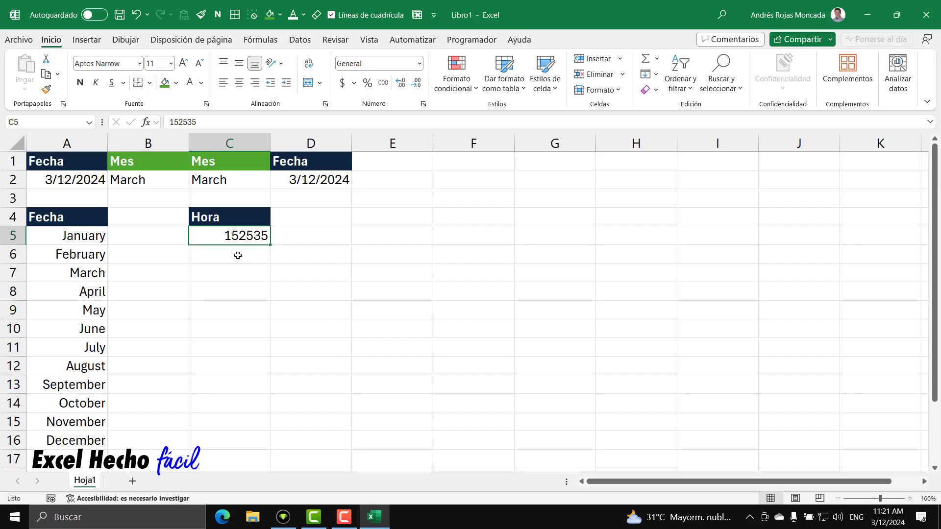
Open the cell formatting for C5, choose the Personalizada category and replace General with the code 000000
key("ctrl+1")
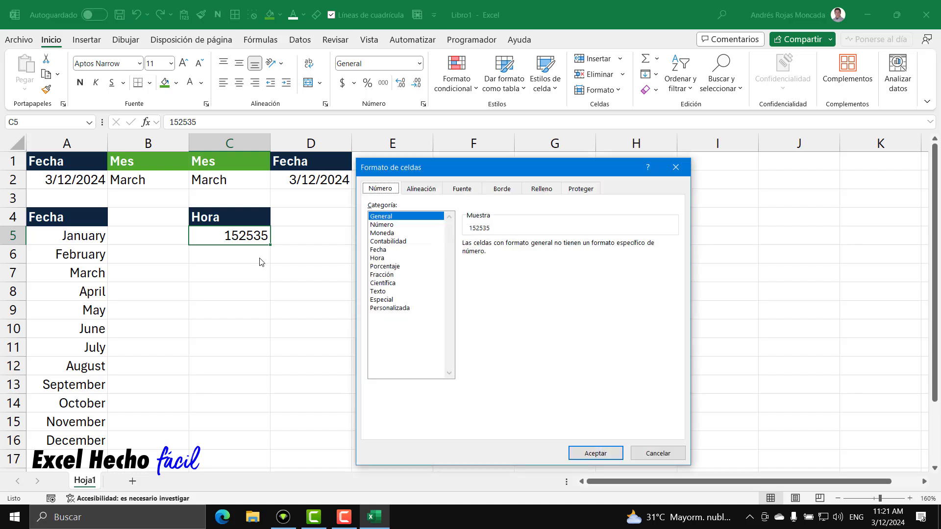
left_click(397, 308)
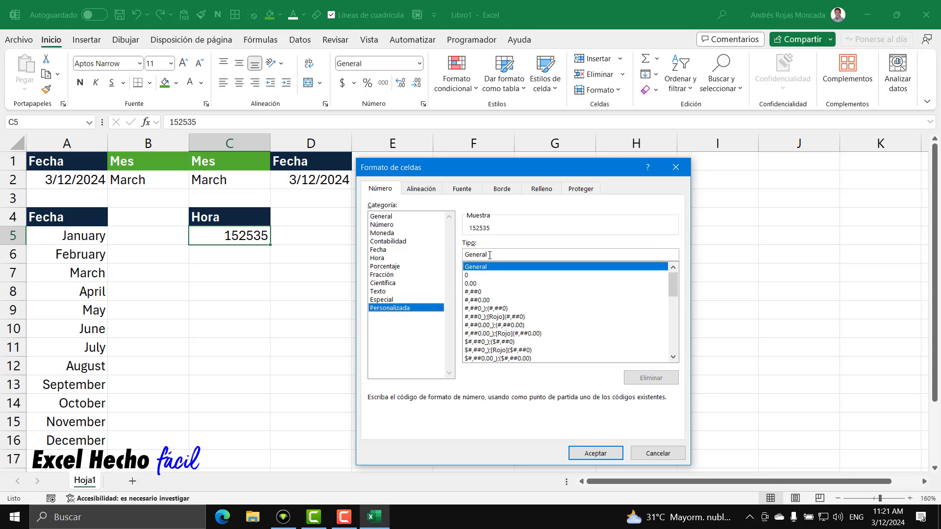
left_click_drag(488, 255, 464, 255)
type("00")
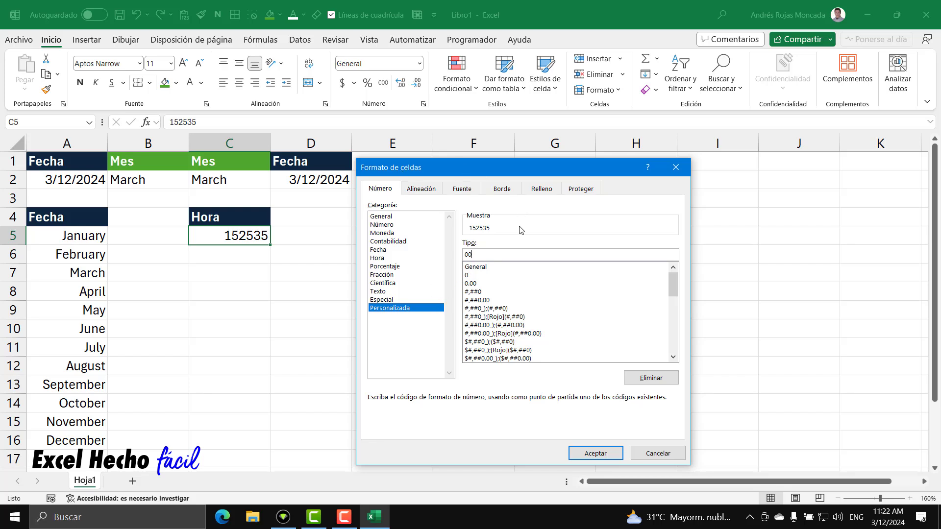
type("00000")
Examine the pairs of zeros in the format code by highlighting them one group at a time
left_click_drag(468, 256, 464, 256)
left_click_drag(490, 256, 481, 256)
left_click_drag(482, 255, 475, 255)
left_click(471, 255)
left_click_drag(472, 257, 468, 256)
left_click_drag(469, 255, 466, 255)
Try a much longer row of zeros in the custom format code, then trim it back to 000000
left_click(492, 254)
type("0000000000000")
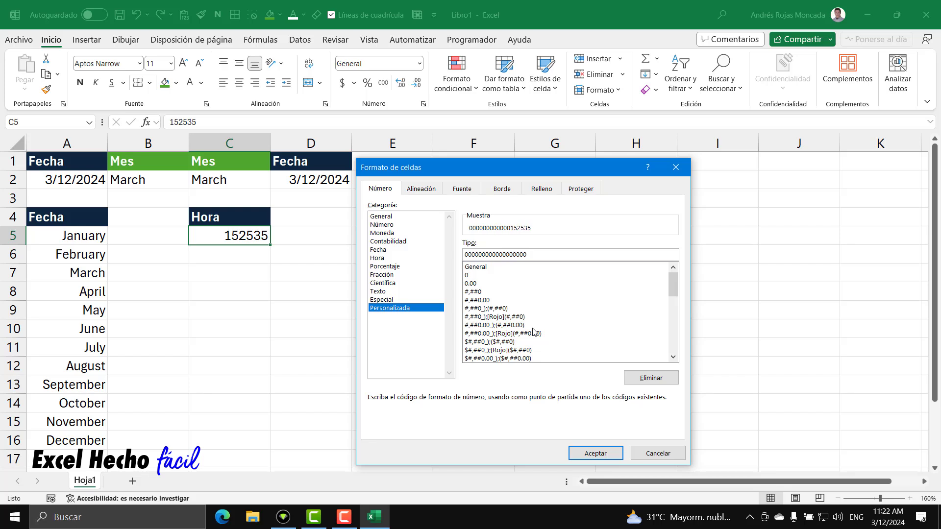
key("BackSpace")
key("BackSpace")
key("BackSpace")
key("BackSpace")
key("BackSpace")
key("BackSpace")
key("BackSpace")
key("BackSpace")
key("BackSpace")
key("BackSpace")
key("BackSpace")
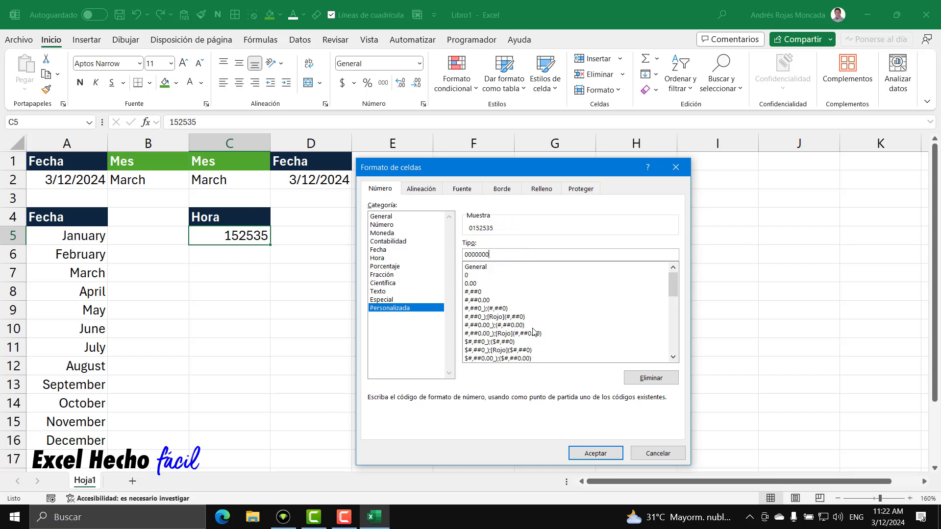
key("BackSpace")
Insert a colon to make the code 00:0000, and magnify the screen with the Windows Lupa tool
type(":")
left_click(177, 512)
type("lu")
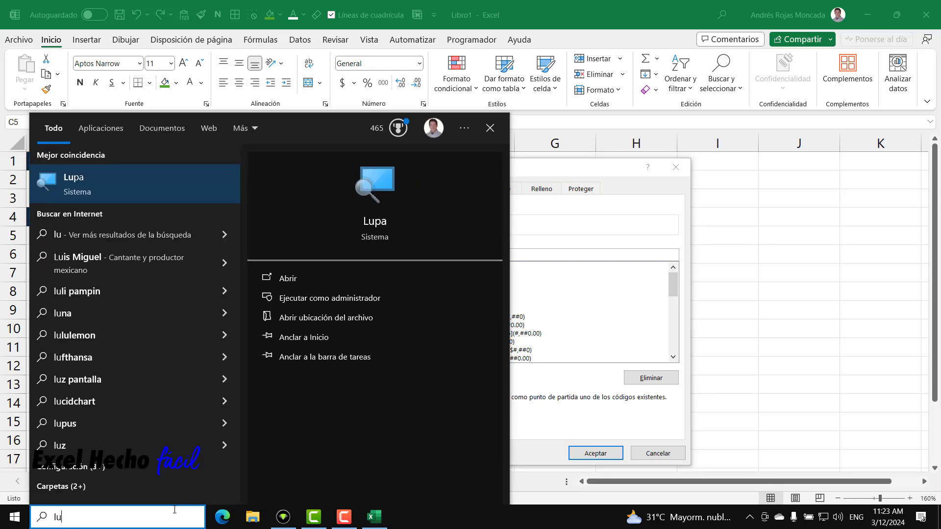
left_click(108, 186)
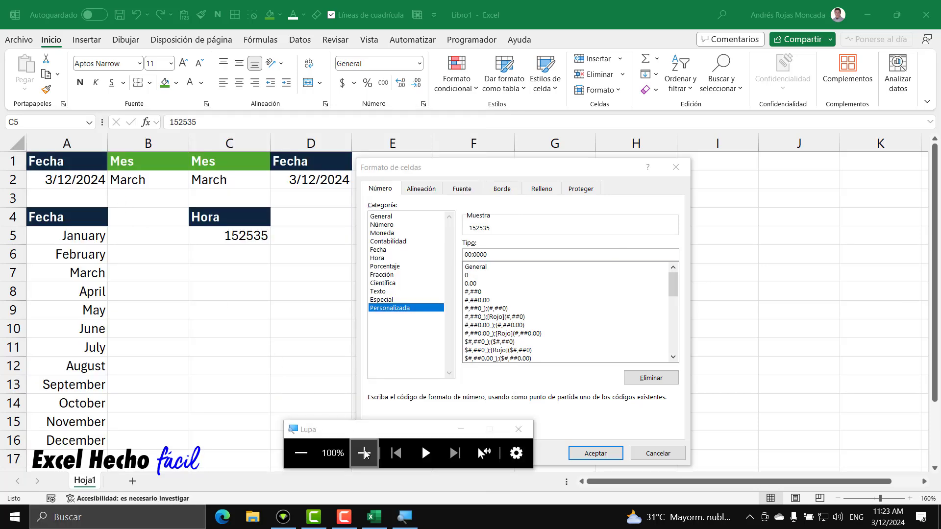
left_click(364, 452)
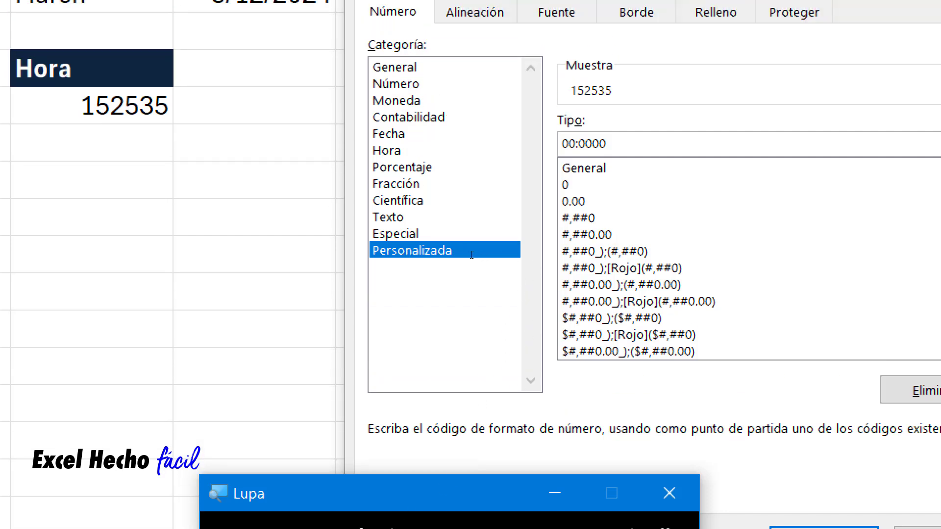
Try a colon, a backslash and a slash one at a time after the first two zeros of the format code
left_click(474, 253)
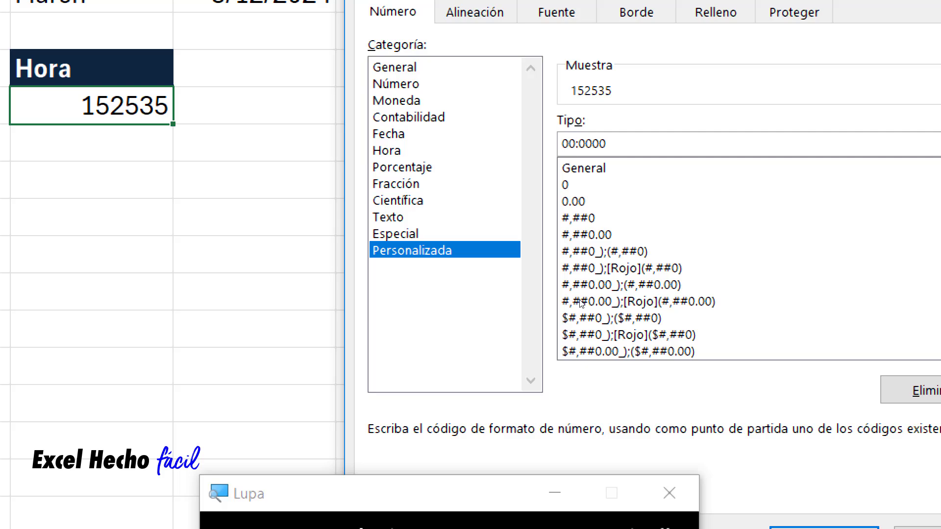
key("BackSpace")
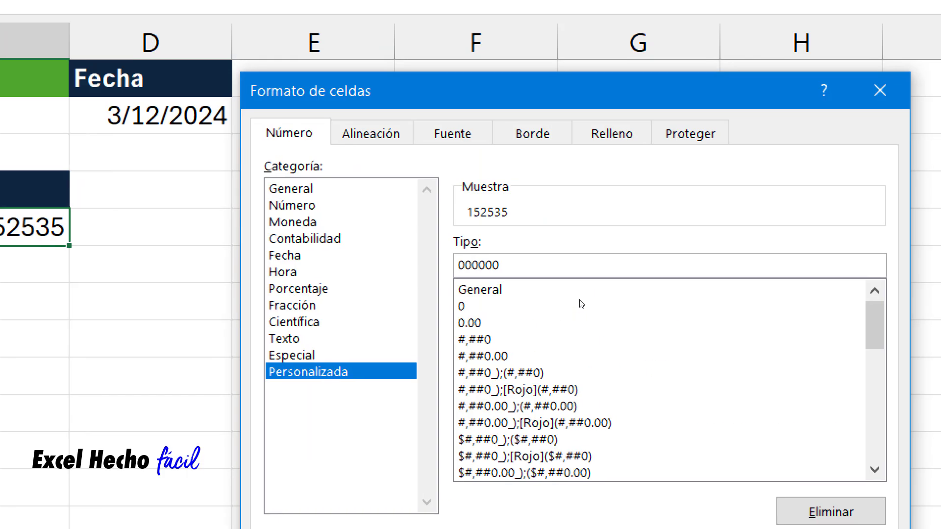
type(":")
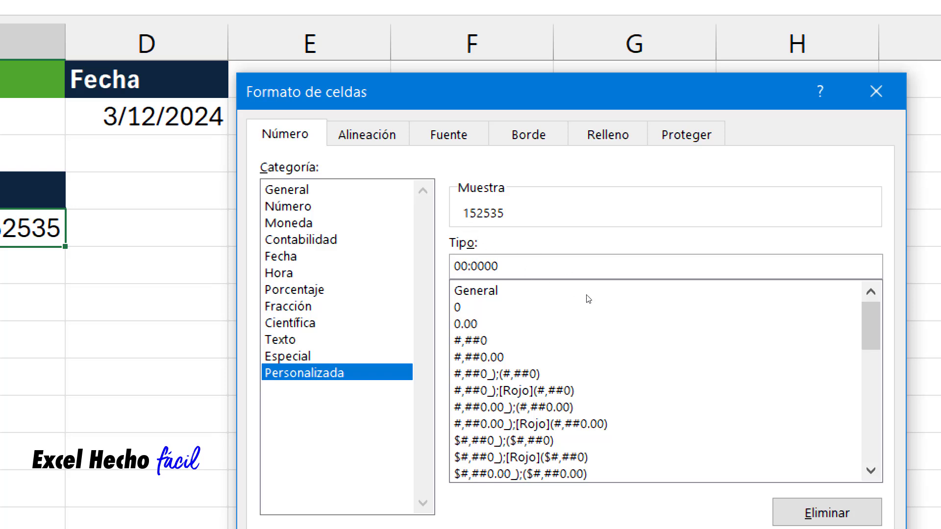
key("BackSpace")
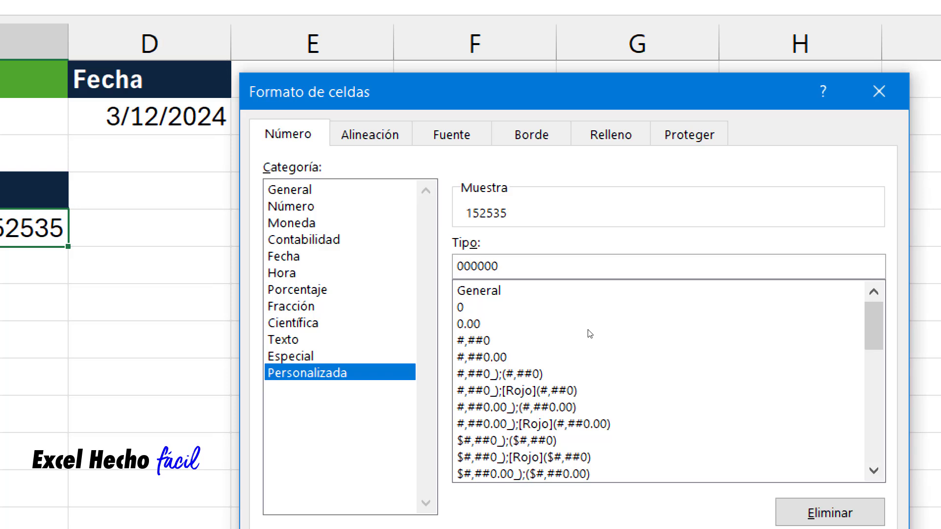
type("\\")
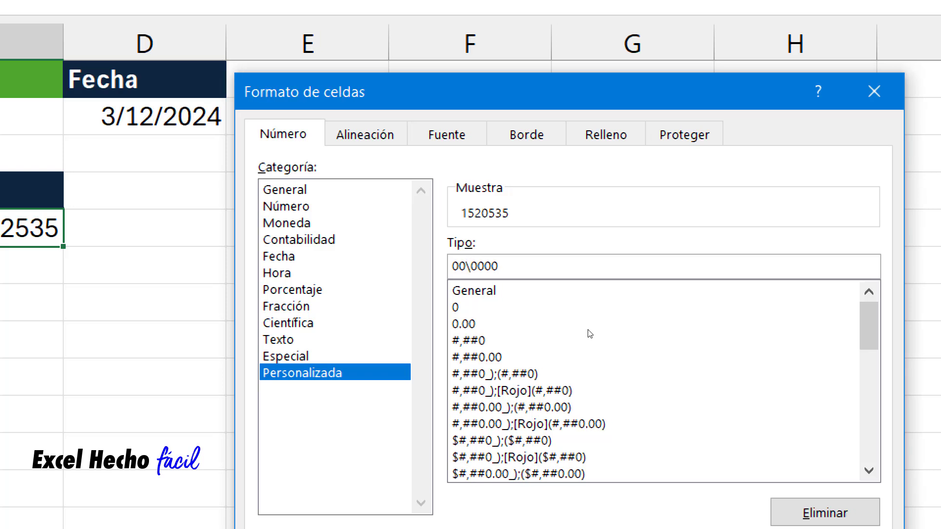
key("BackSpace")
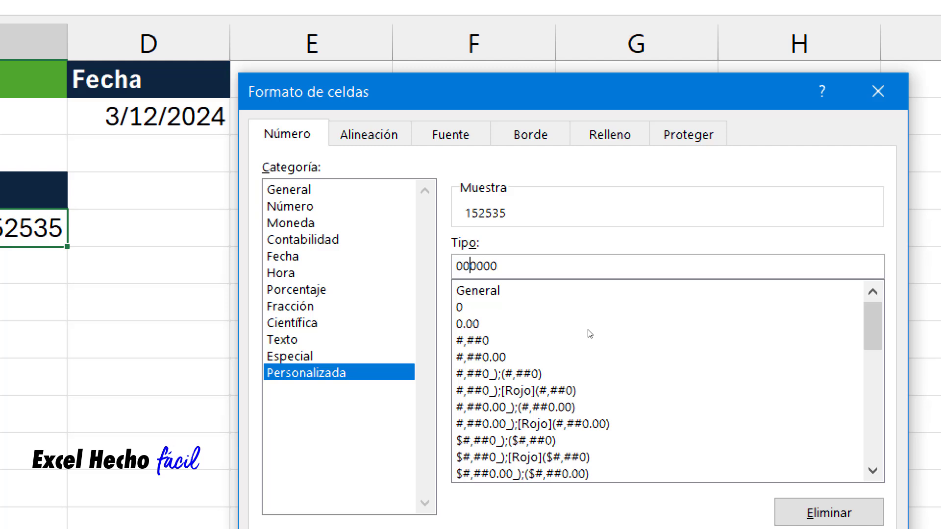
type("/")
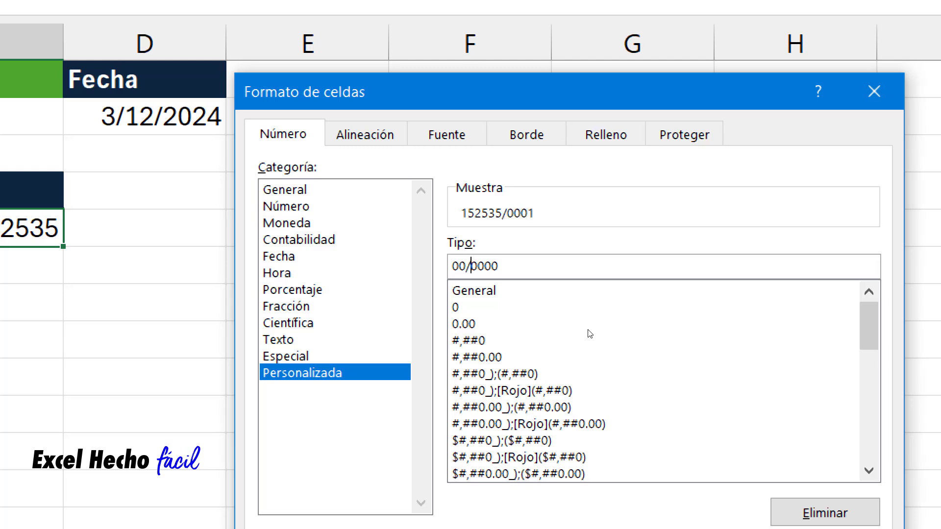
key("BackSpace")
Build the format code 00\:00\:00 with escaped colons, trying the letters k and p in place of the first colon
type("\\")
type(":")
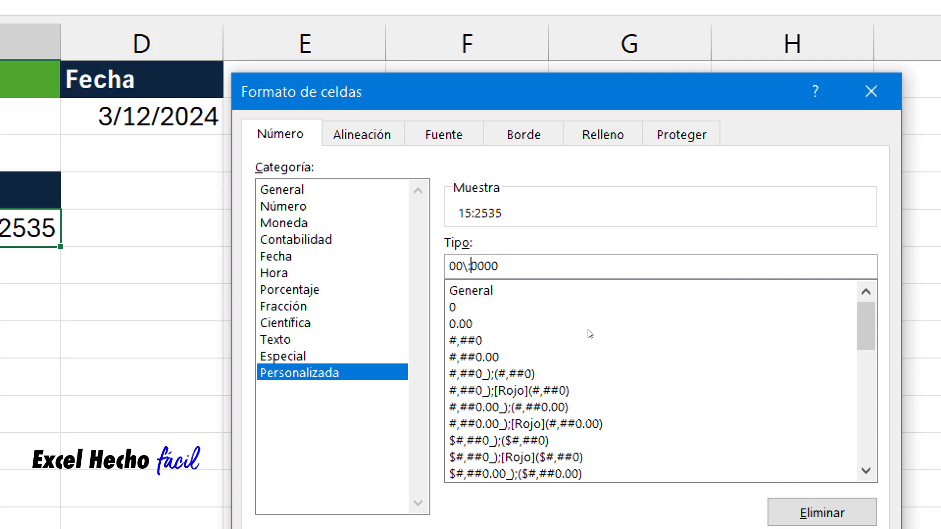
key("BackSpace")
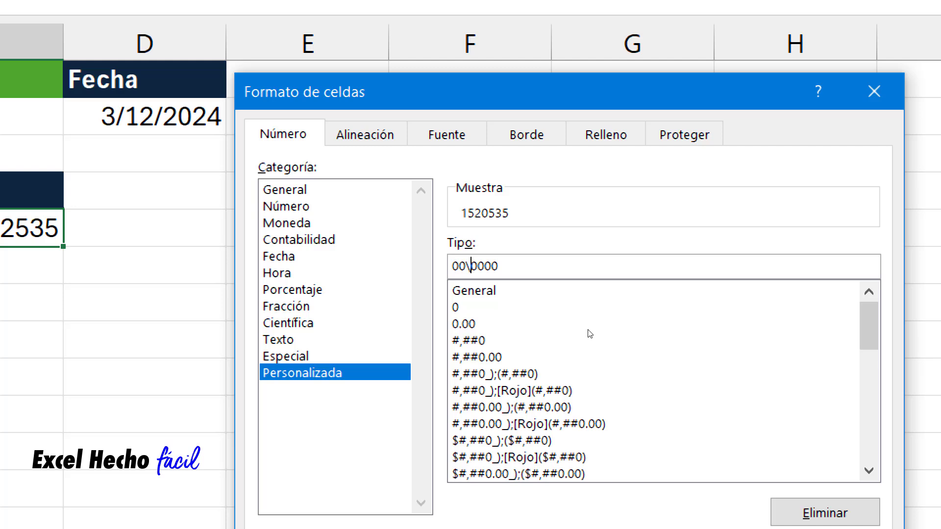
type("k")
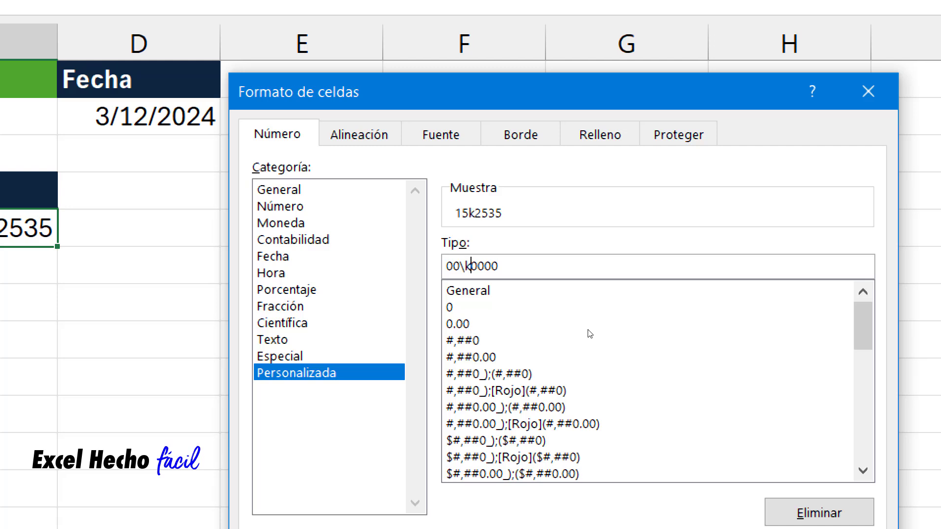
key("BackSpace")
type("p")
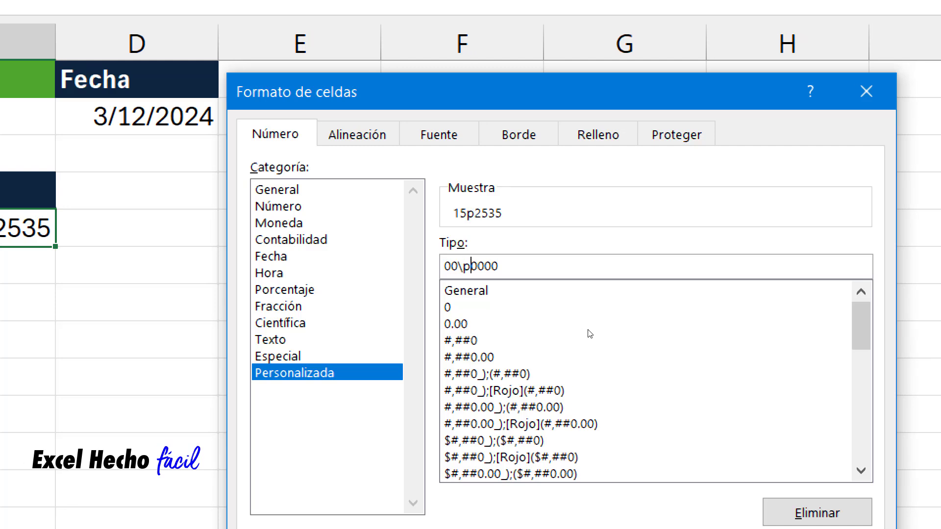
key("BackSpace")
type(":")
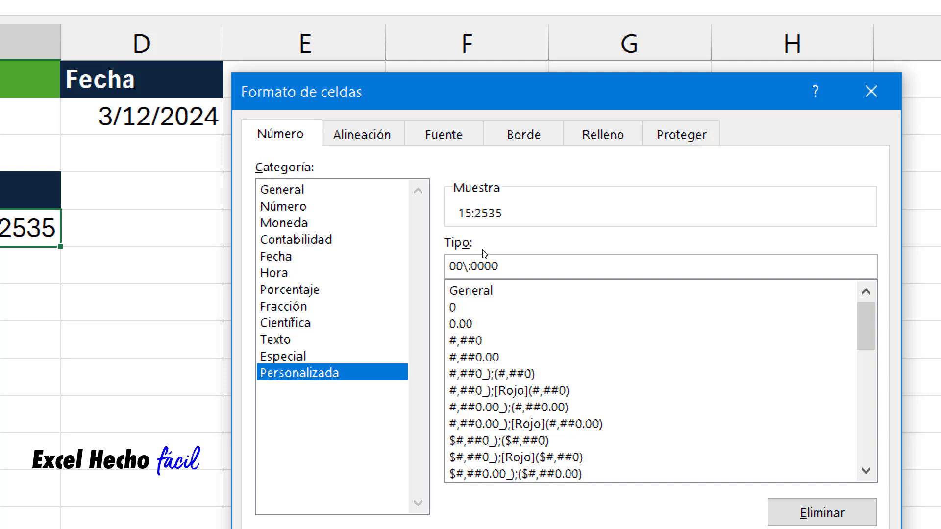
left_click(485, 266)
type("\\:")
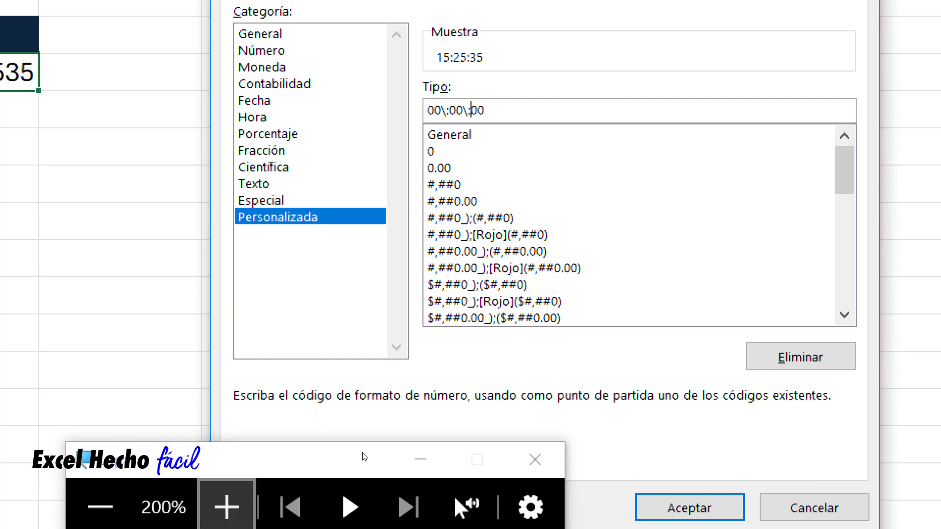
Close the Lupa magnifier and leave the cell formatting dialog without applying the custom code
left_click(298, 454)
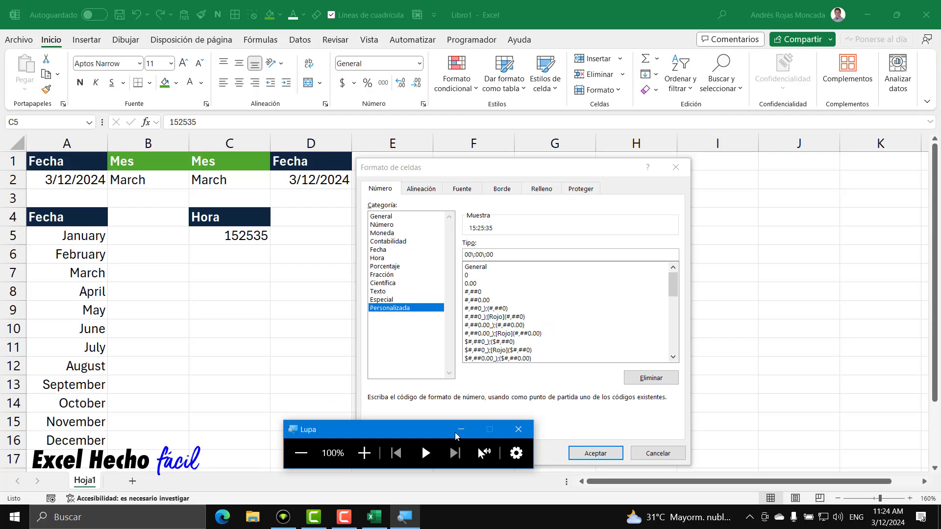
left_click(524, 431)
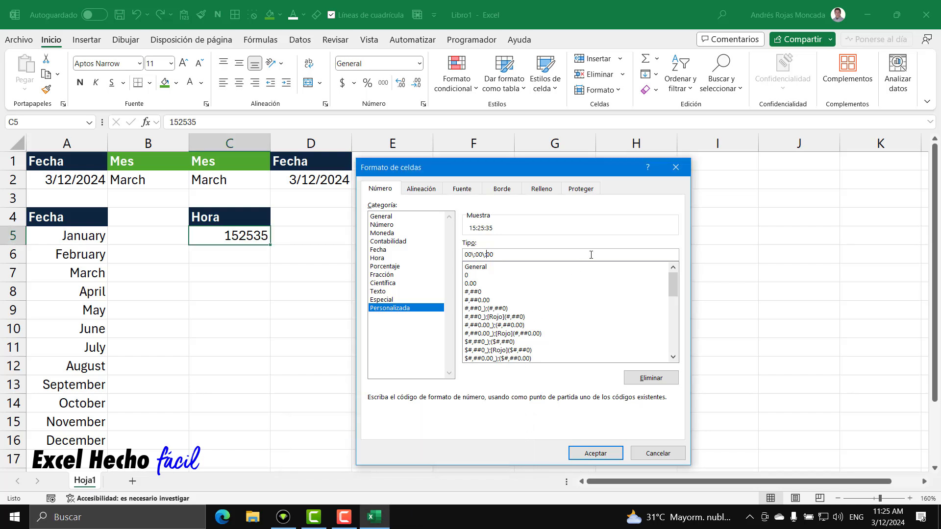
left_click(677, 169)
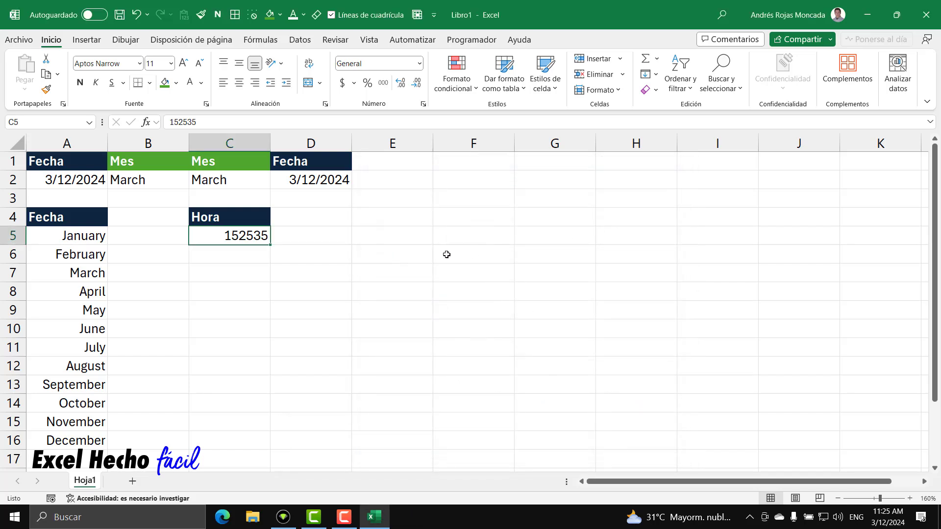
Add the heading Hora in D4 and copy the format of the green Mes heading in C1 onto it
left_click(313, 223)
type("Hora")
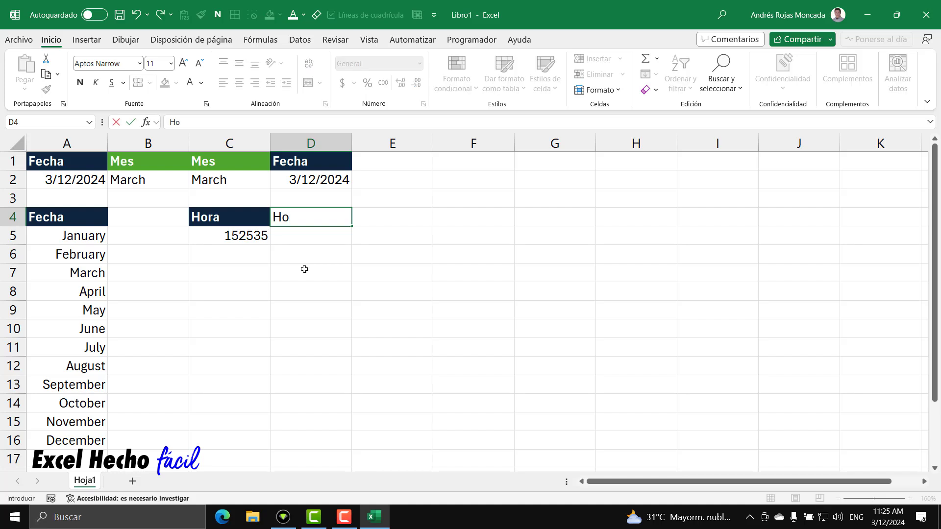
key("Return")
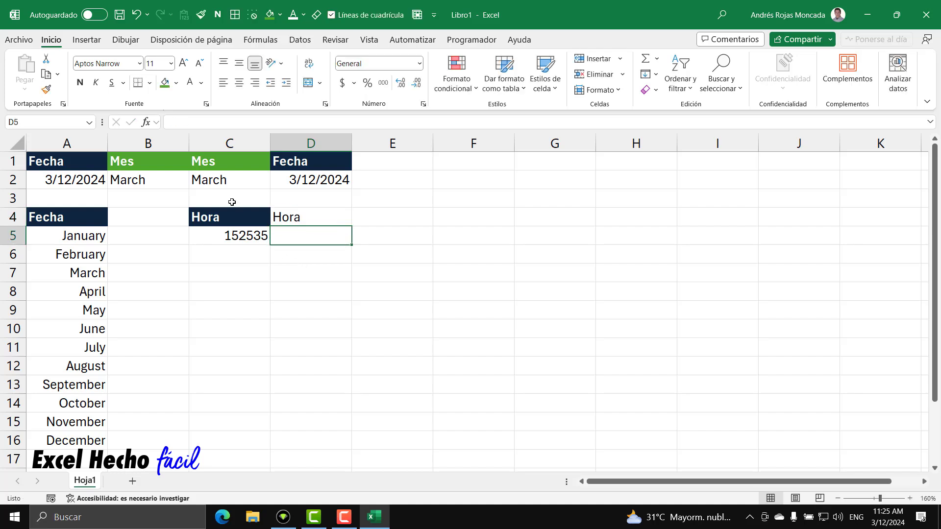
left_click(225, 162)
left_click(47, 89)
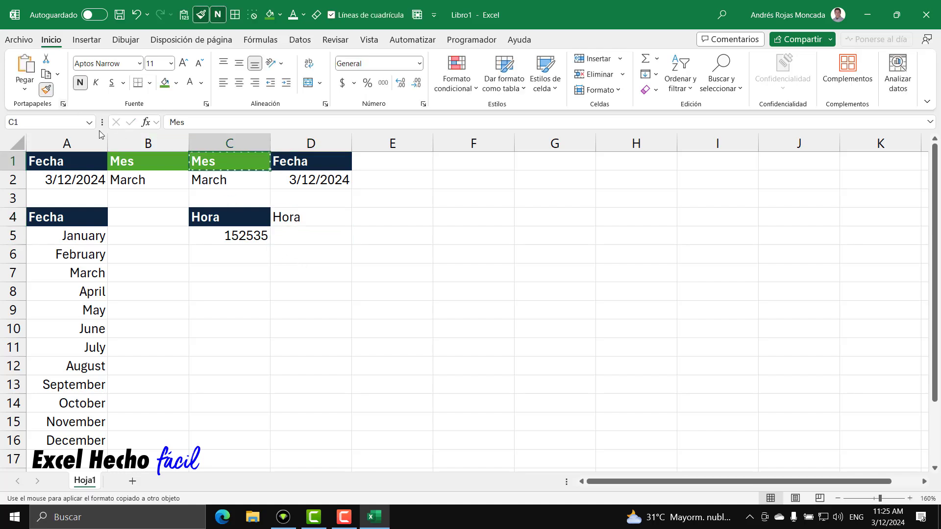
left_click(295, 218)
key("Return")
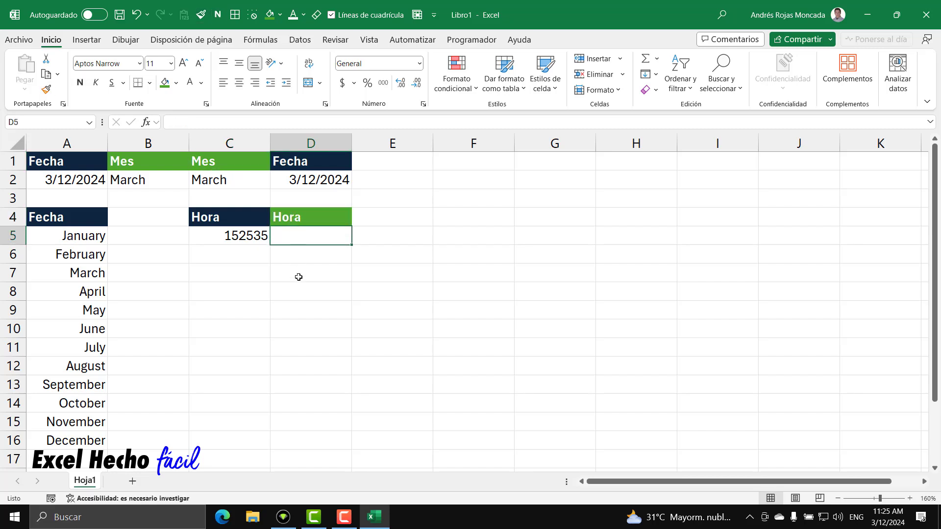
Enter the formula =TEXTO(C5,"00\:00\:00") in D5
type("=te")
key("Down")
key("Tab")
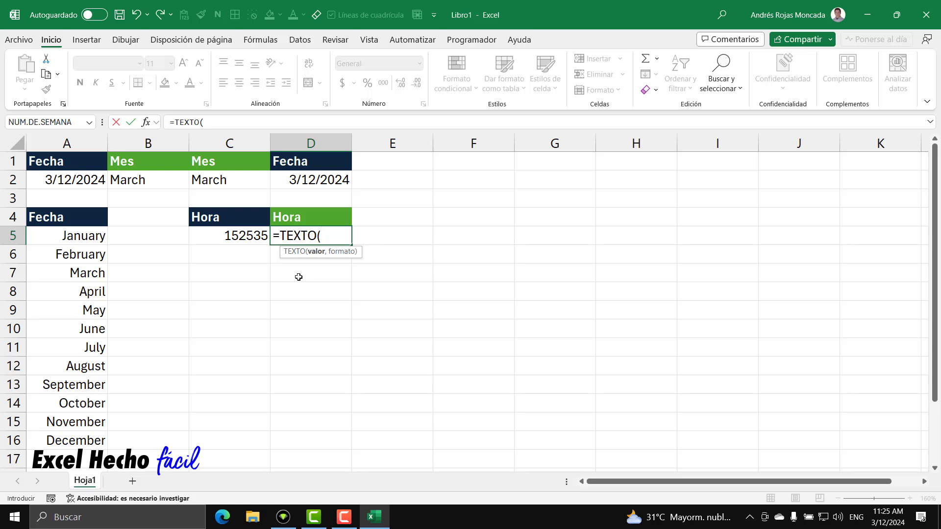
left_click(255, 238)
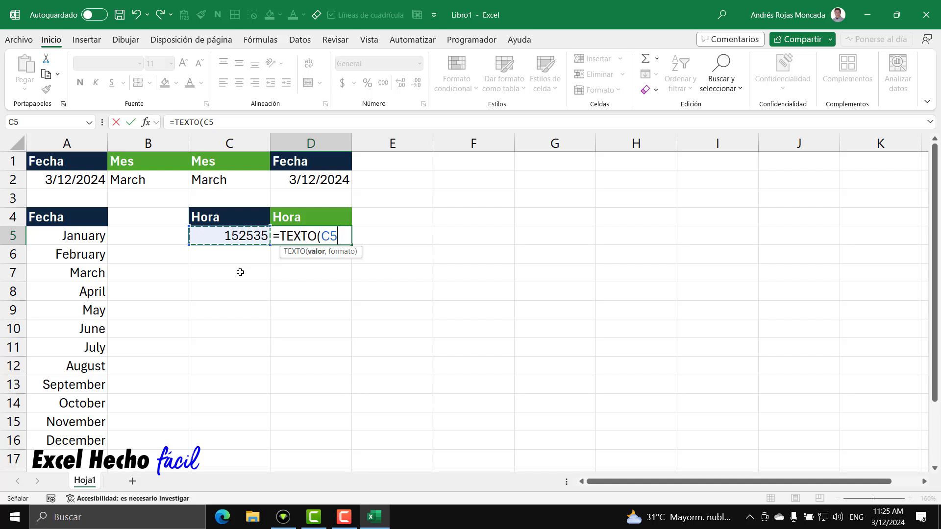
type(",\"")
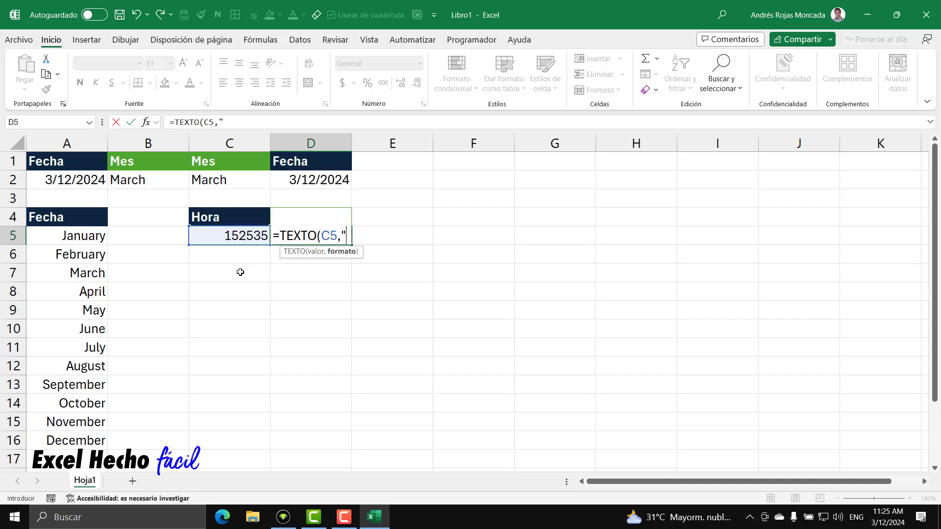
type("00\\:")
left_click(371, 235)
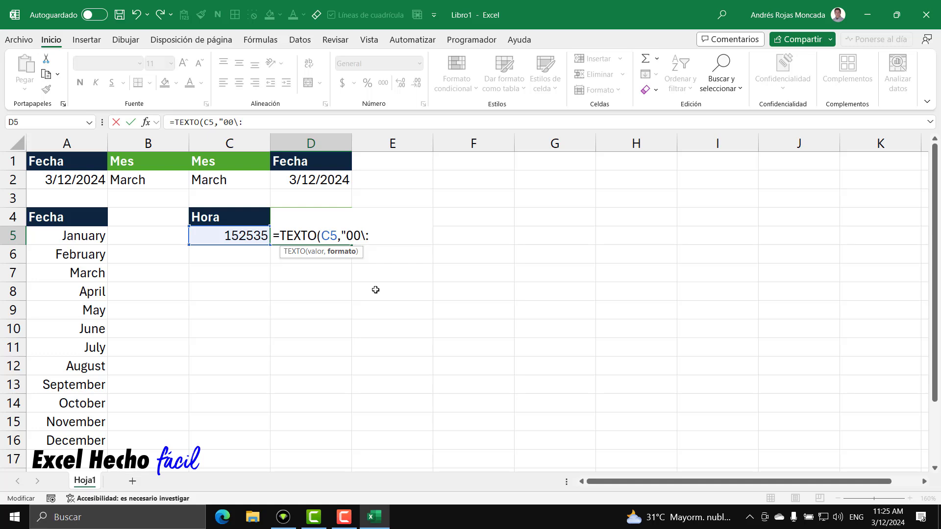
type("00\\:00\")")
key("Return")
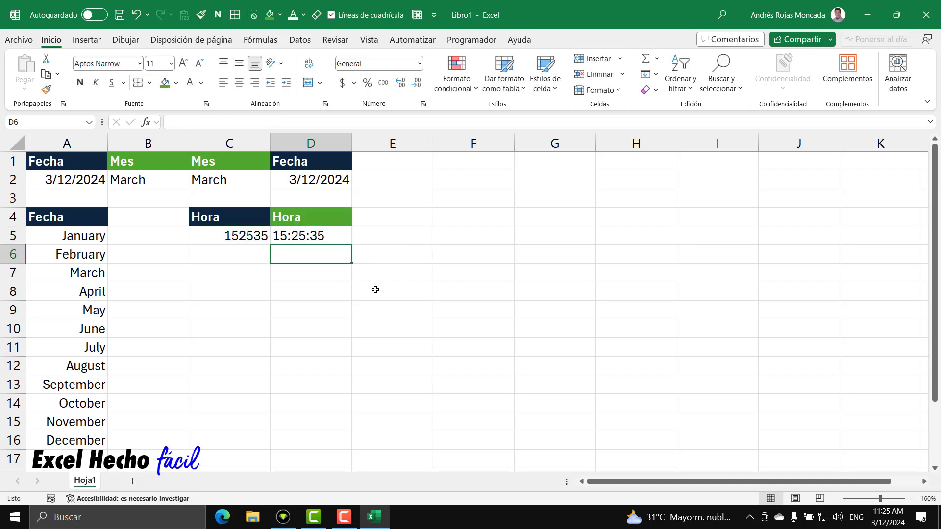
Edit the D5 formula, trying *1 and +0 at its end and removing each again
left_click(339, 237)
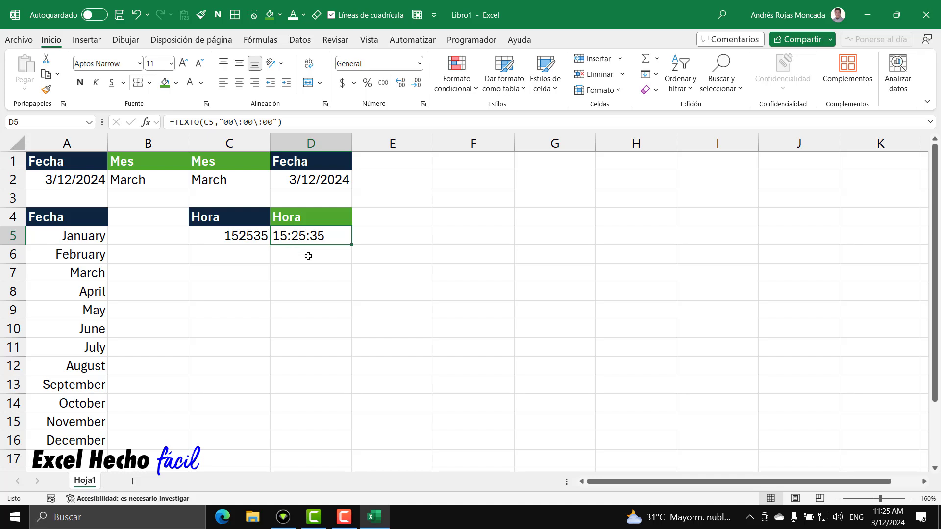
key("F2")
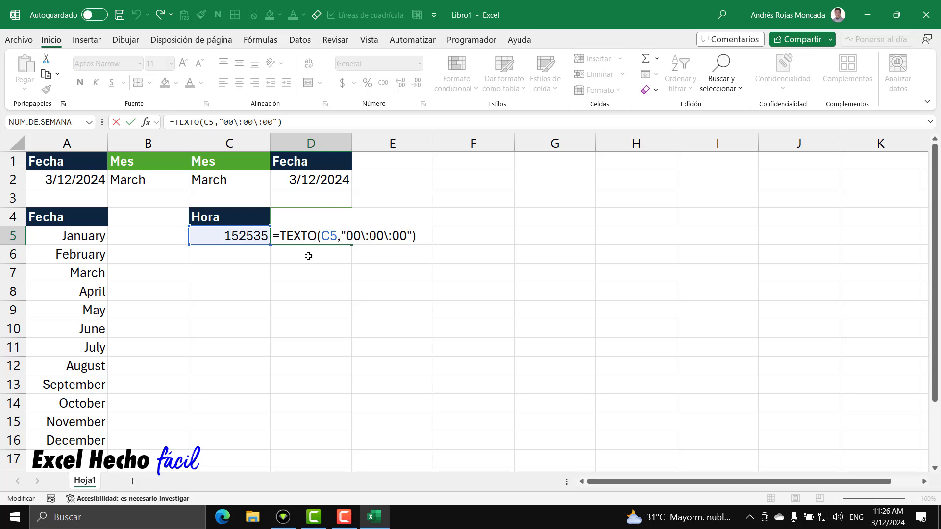
type("*1")
key("BackSpace")
key("BackSpace")
type("+0")
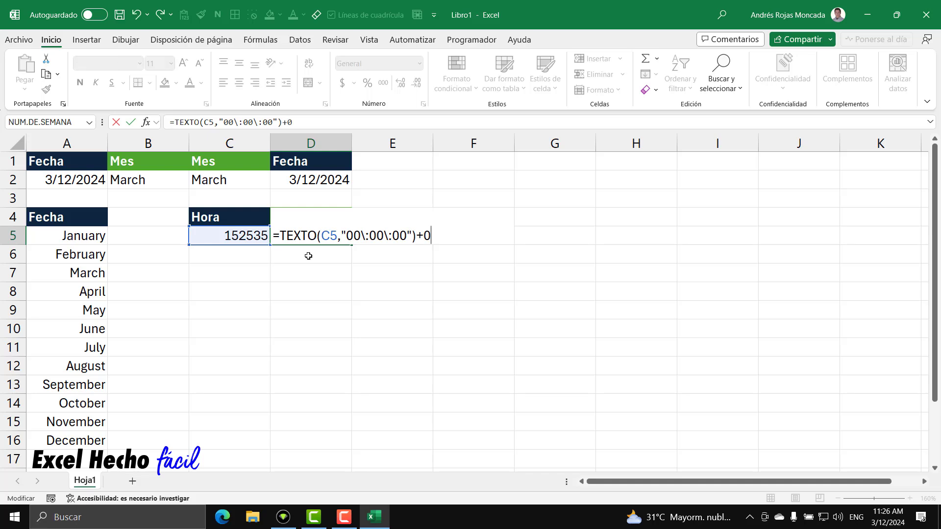
key("BackSpace")
key("BackSpace")
Try the HORANUMERO function in front of TEXTO in the D5 formula, then remove the typed letters
type("hor")
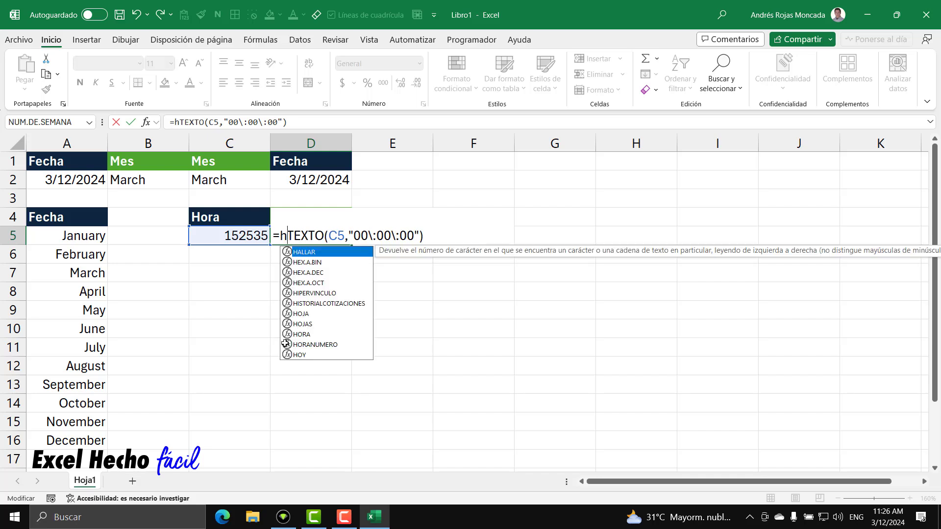
key("Down")
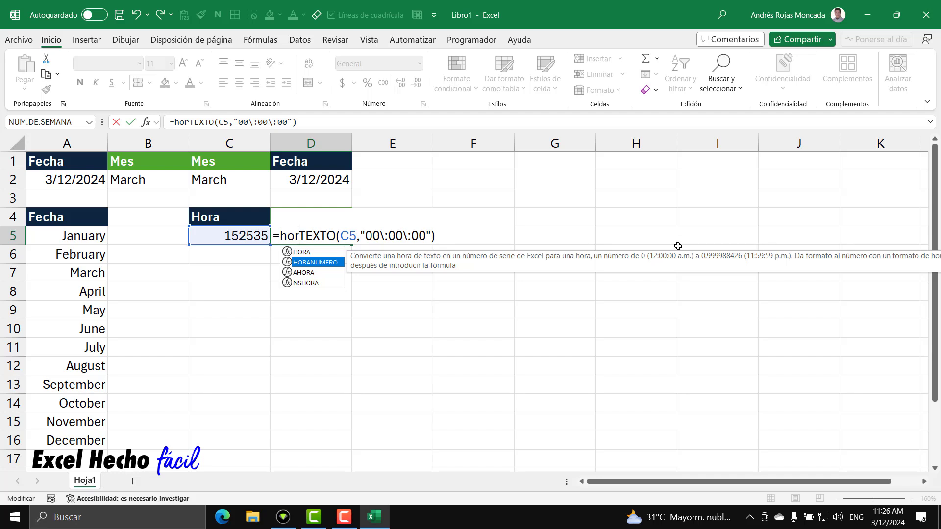
key("BackSpace")
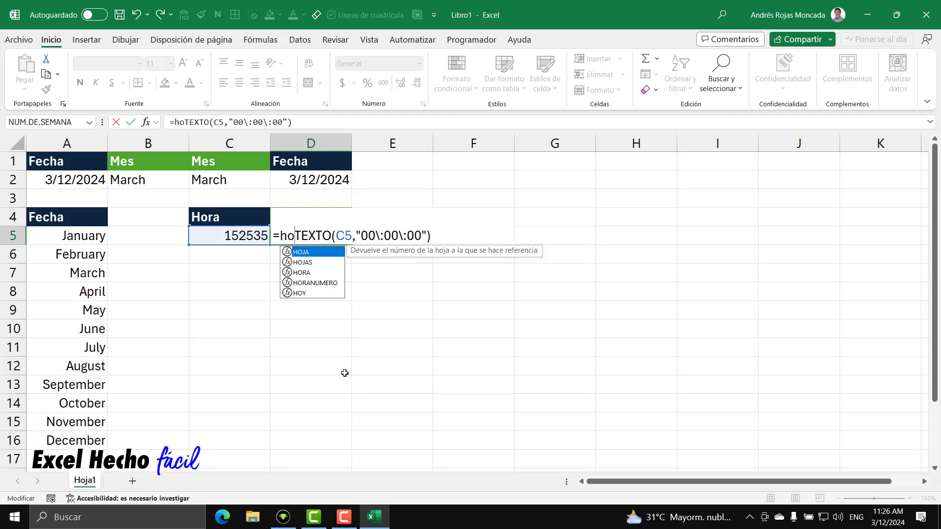
key("BackSpace")
key("BackSpace")
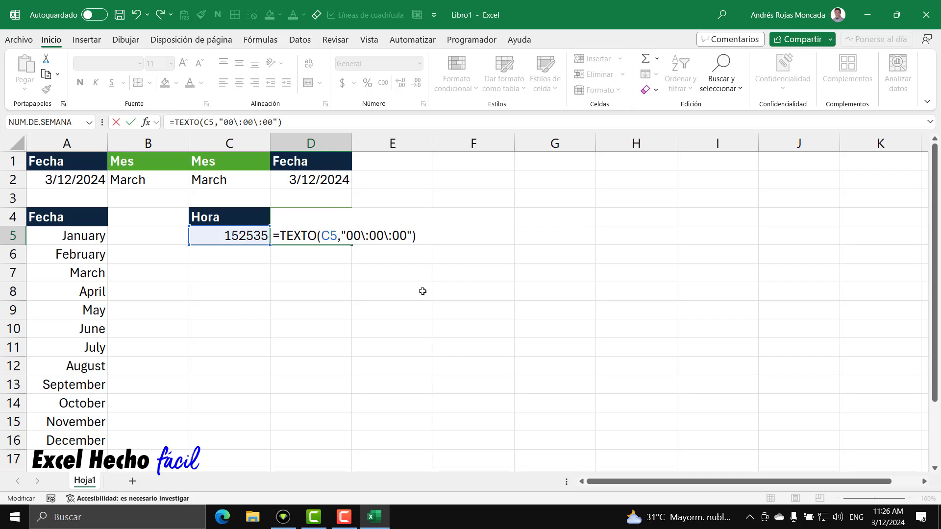
Multiply the TEXTO formula in D5 by 1
type("*1")
key("Return")
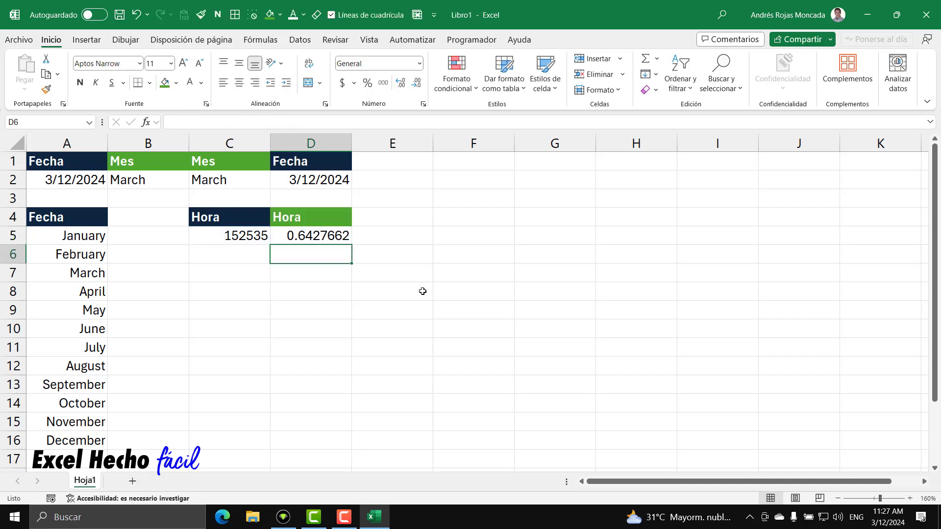
Apply the custom number format hh:mm:ss to cell D5
left_click(334, 235)
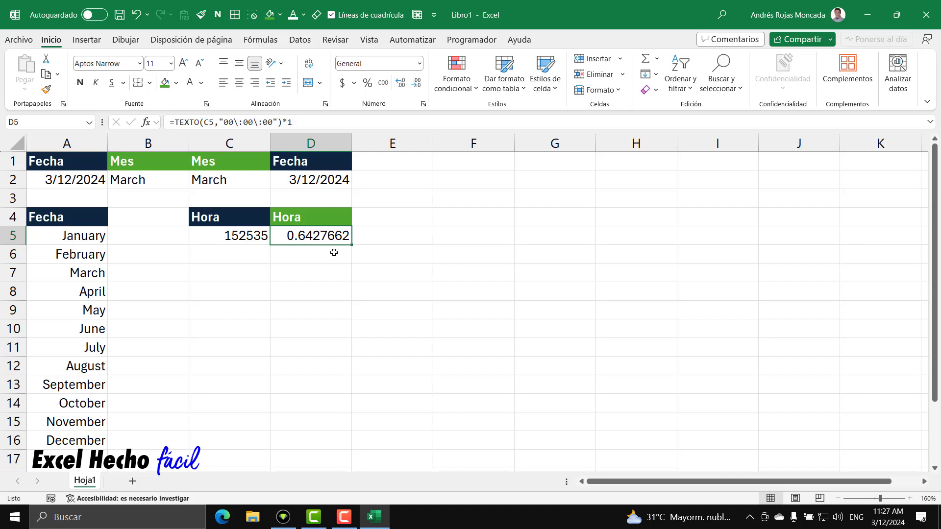
key("ctrl+1")
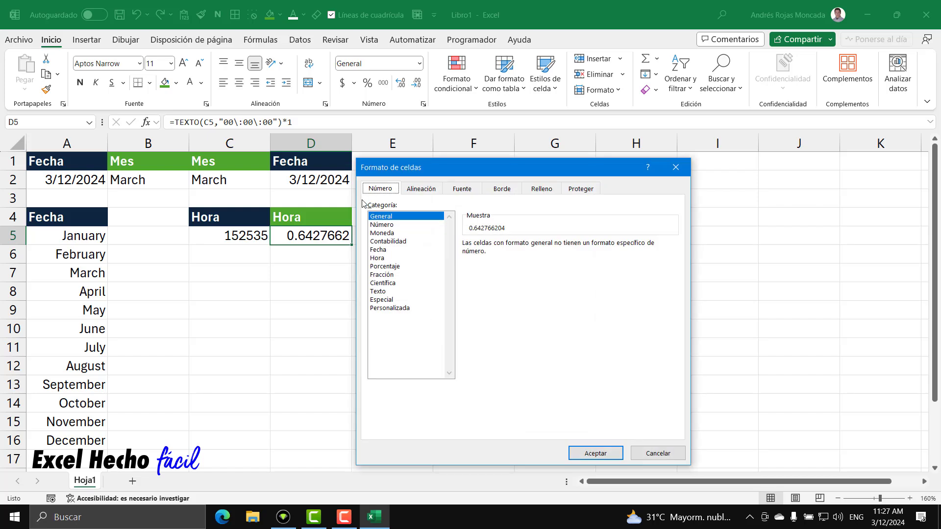
left_click(406, 308)
double_click(464, 255)
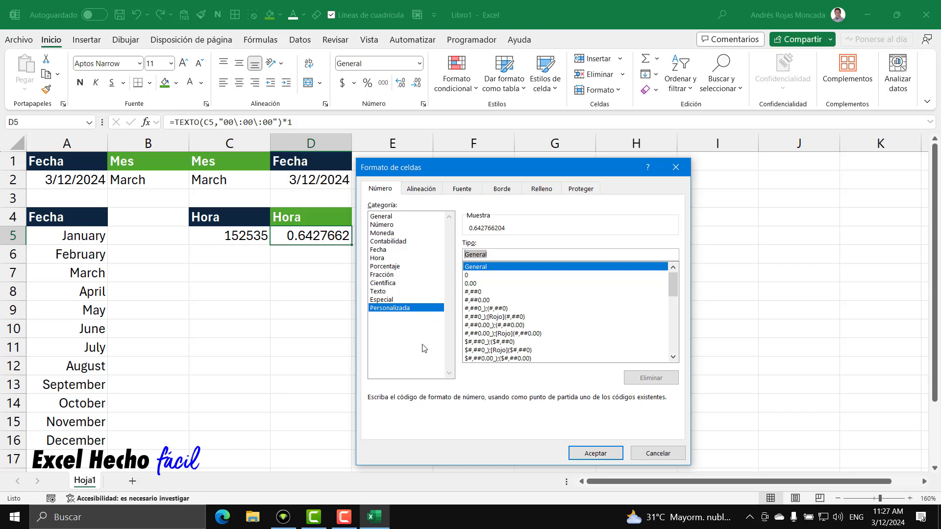
type("hh")
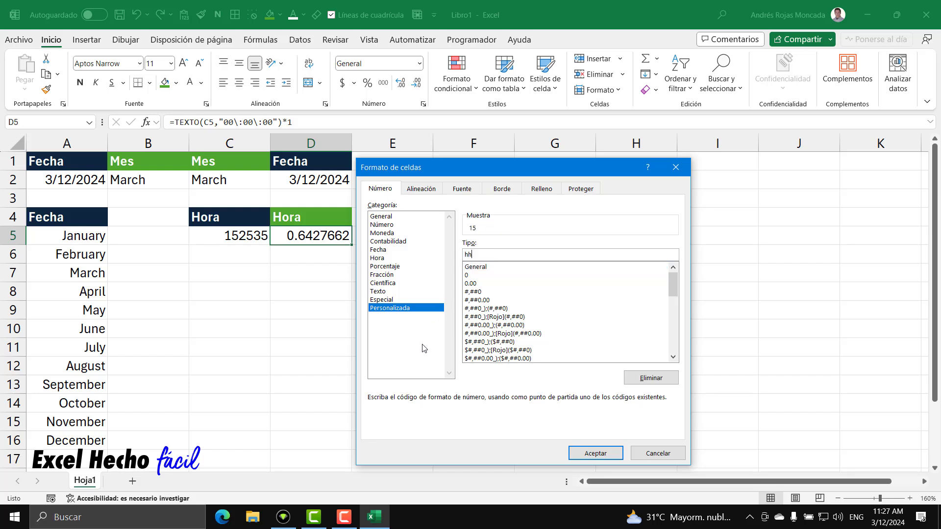
type(":mm:ss")
left_click(592, 453)
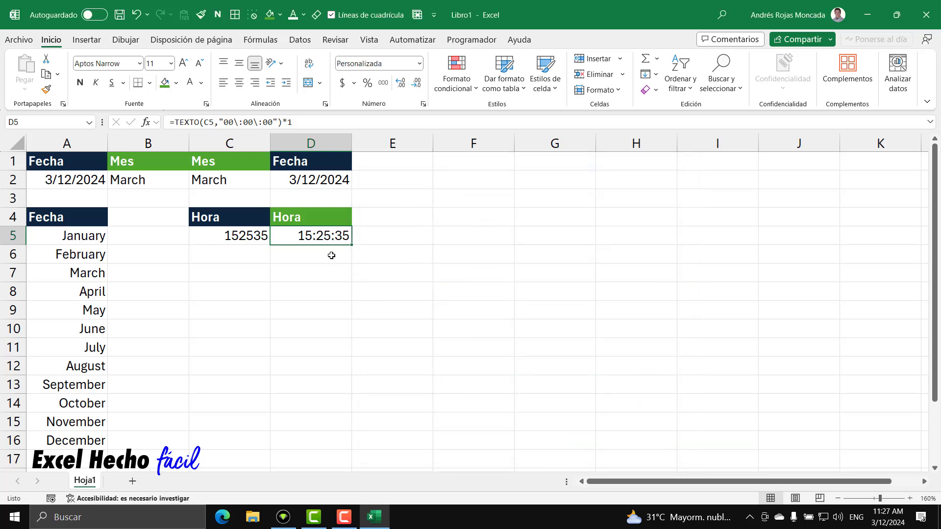
Replace the value in C5 with 492535
left_click(257, 240)
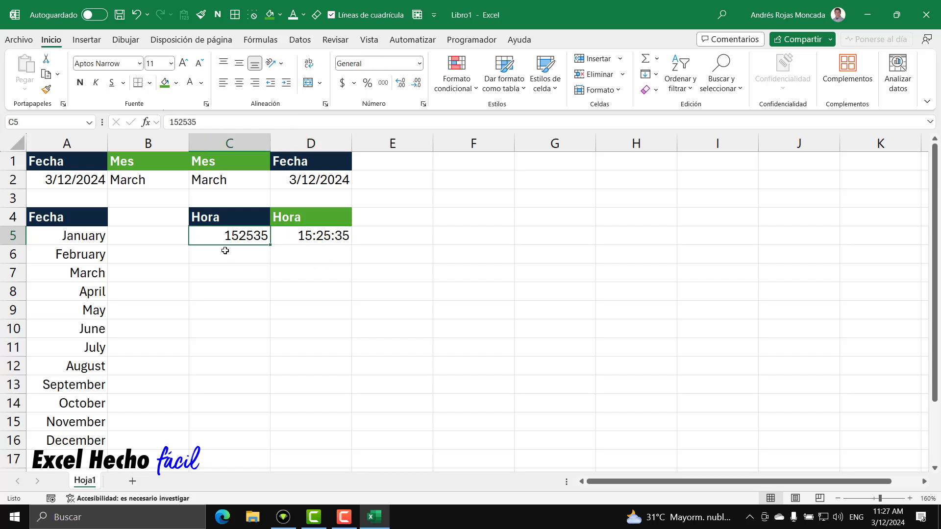
left_click(292, 237)
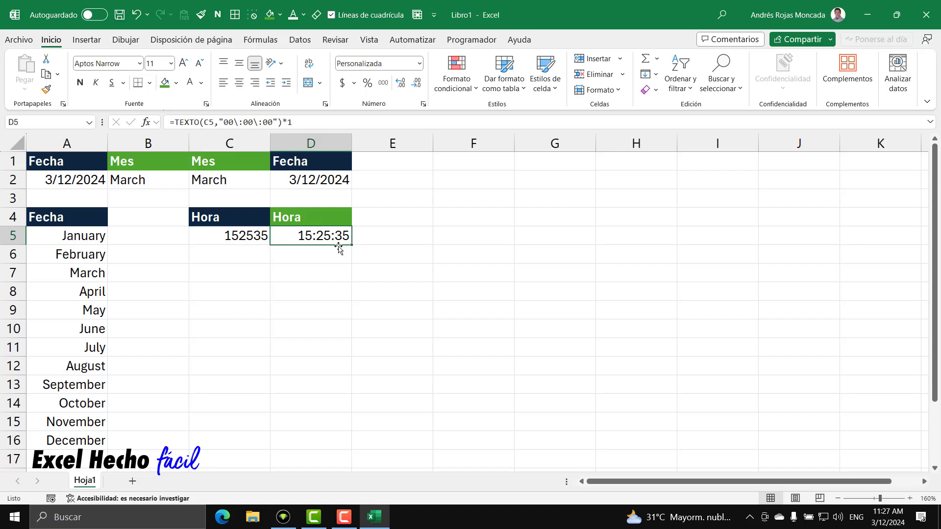
left_click(219, 236)
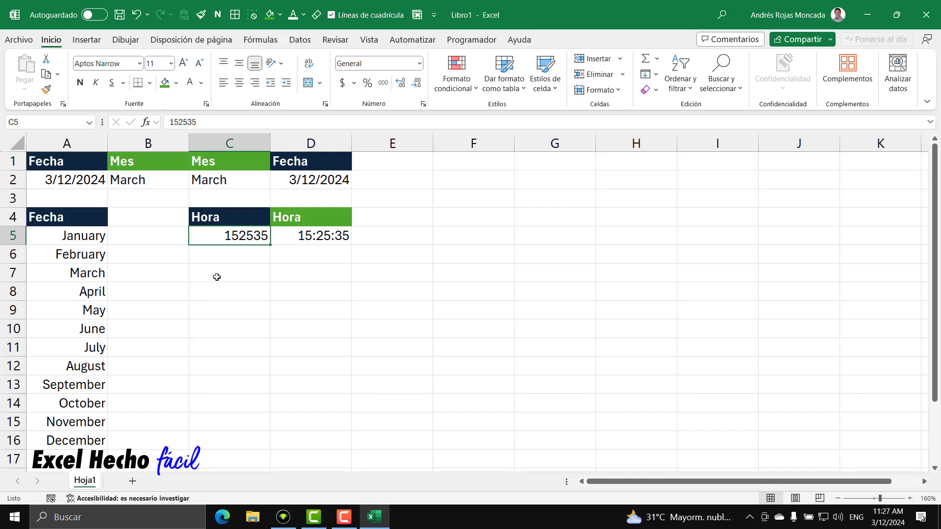
type("492535")
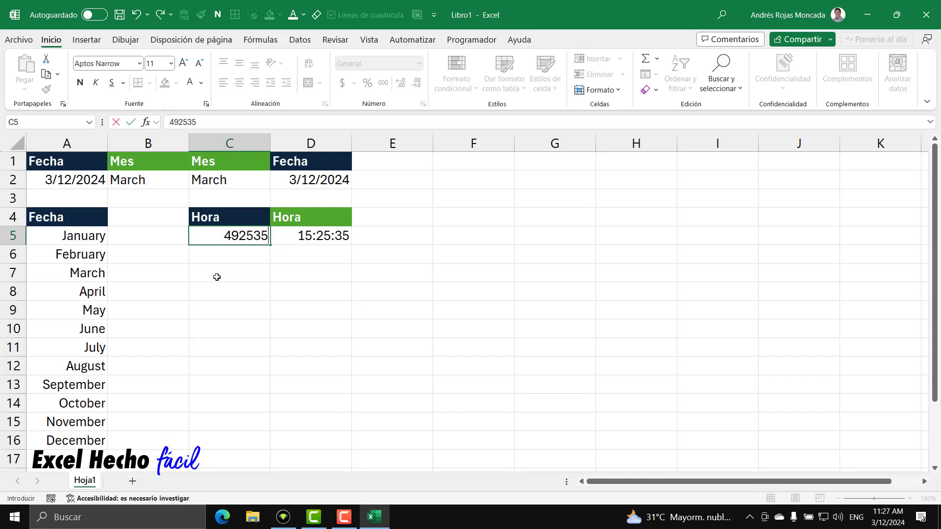
key("Return")
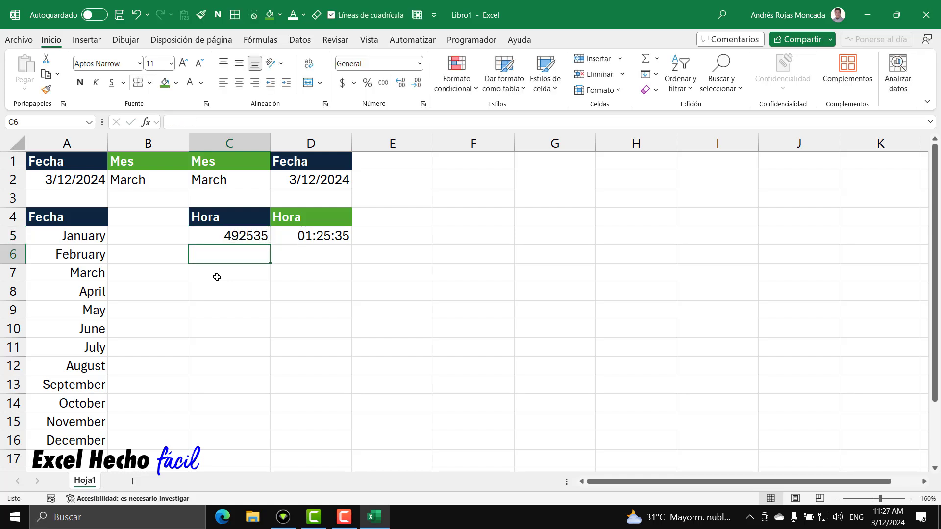
Put brackets around the hours in D5's custom format, making it [hh]:mm:ss
left_click(296, 236)
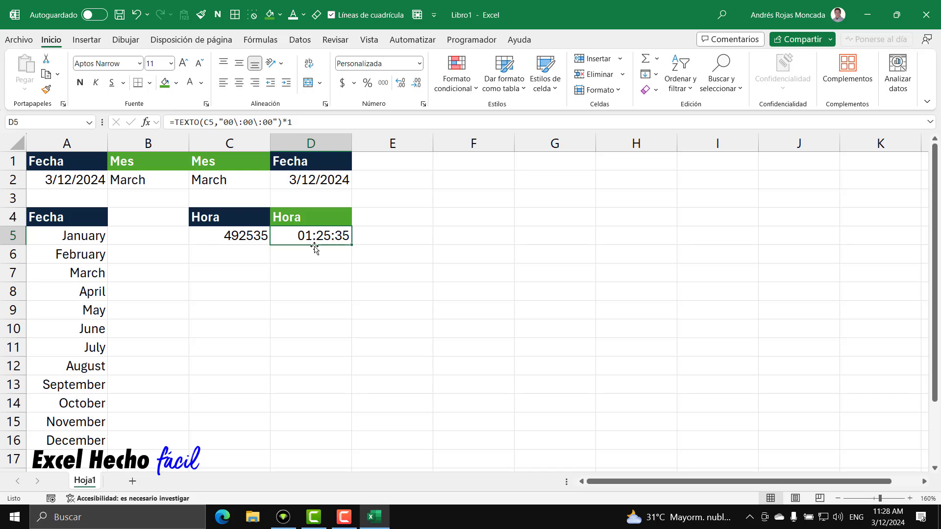
key("ctrl+1")
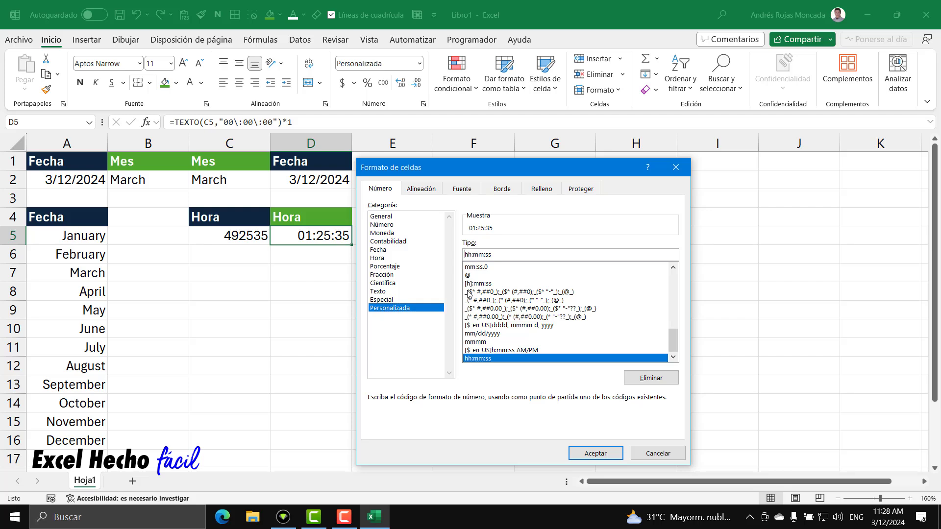
type("[")
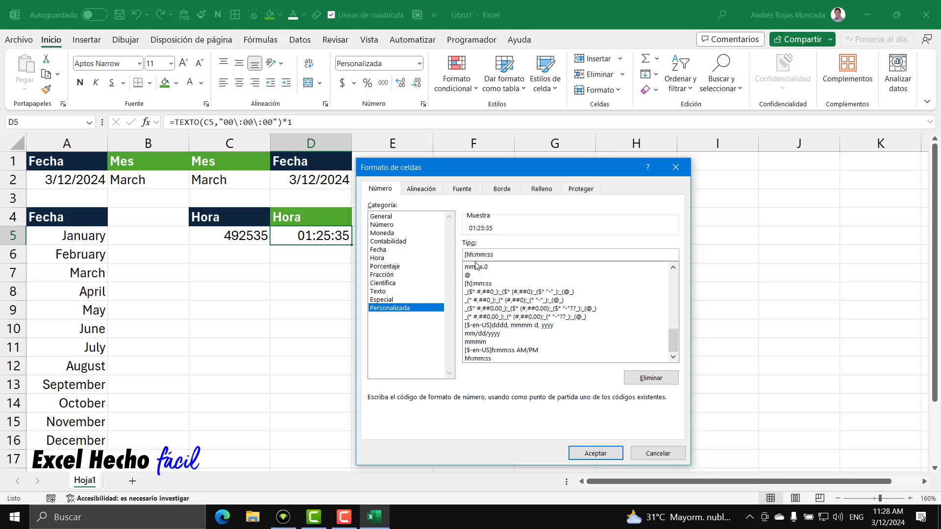
left_click(473, 255)
type("]")
left_click(591, 452)
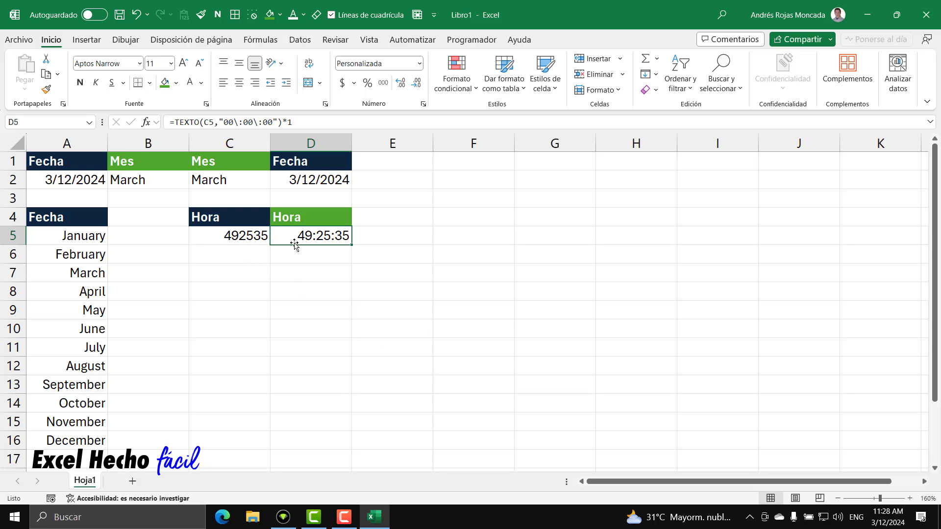
Change the number in C5 to 522535
left_click(250, 236)
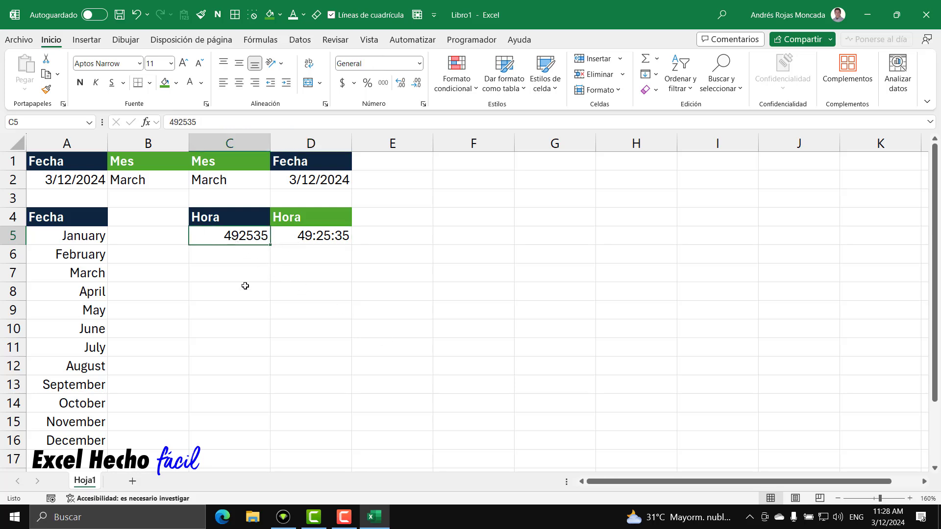
type("52")
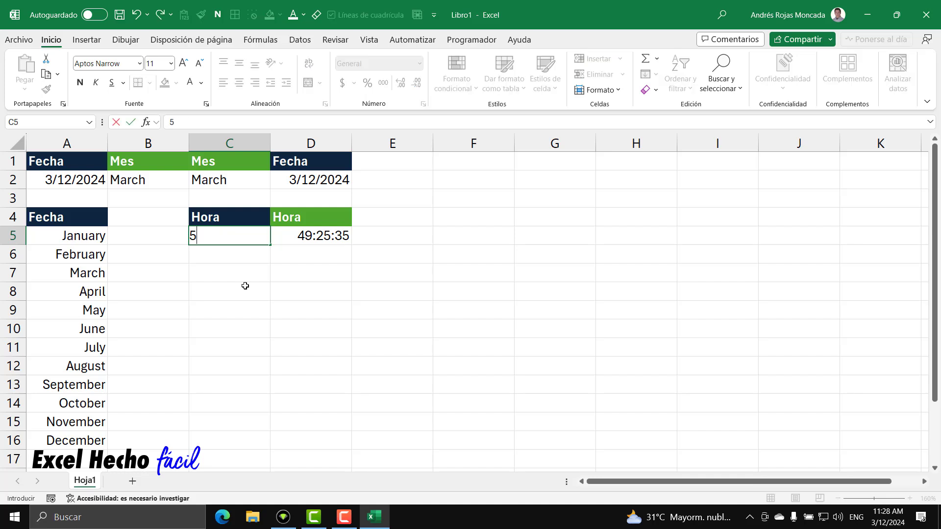
type("2535")
key("Return")
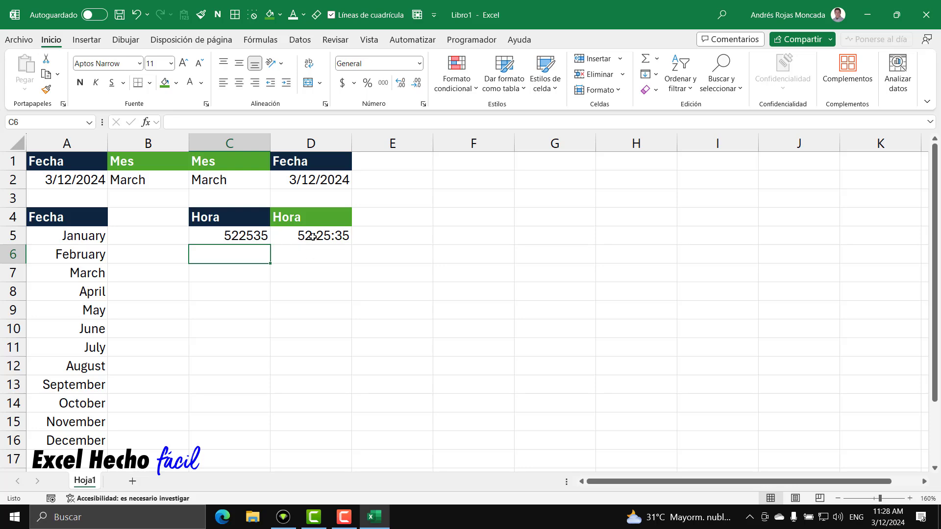
Remove the brackets from D5's custom format and put days in front, making it dd hh:mm:ss
left_click(312, 236)
key("ctrl+1")
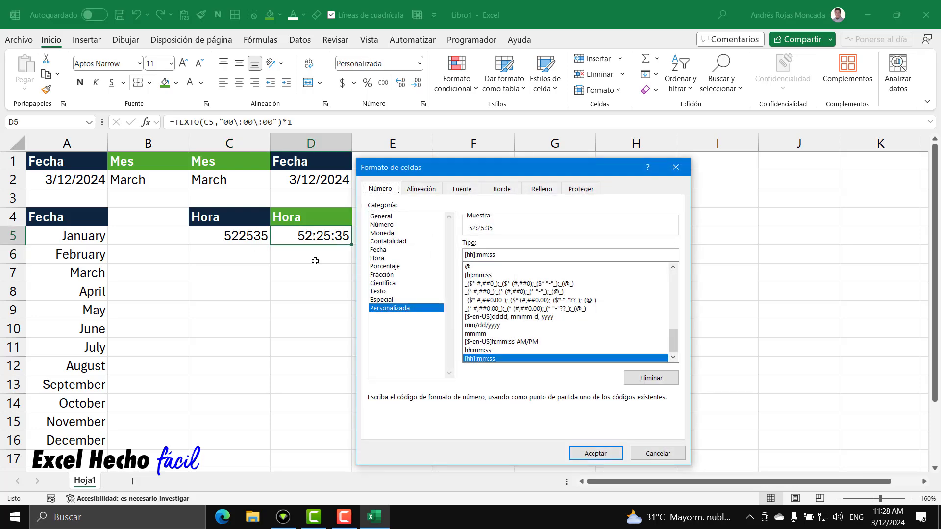
left_click(476, 254)
key("BackSpace")
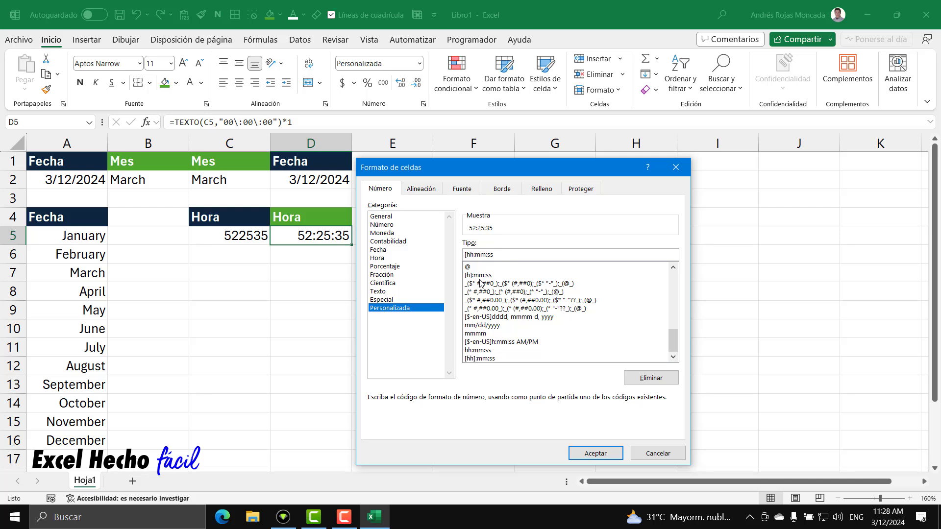
left_click(467, 255)
key("BackSpace")
type("dd")
left_click(595, 453)
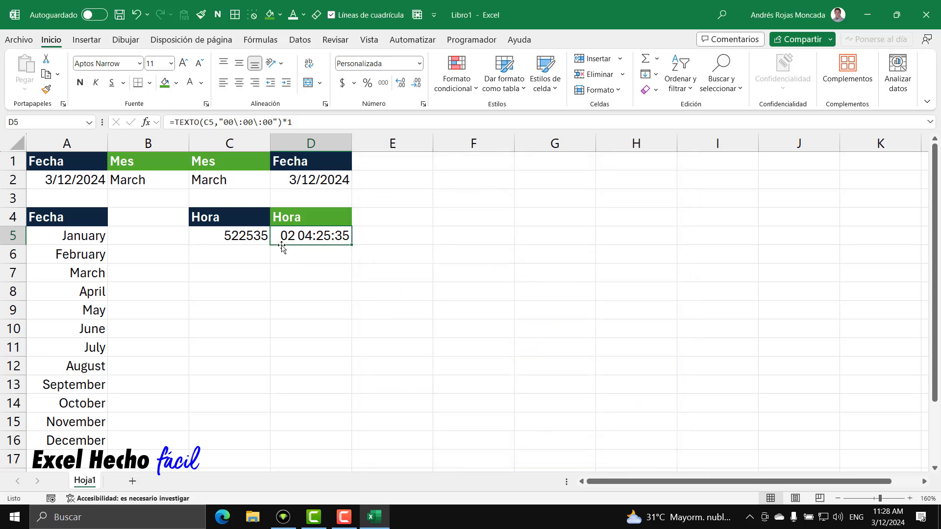
Set the number in C5 back to 492535
left_click(234, 237)
type("48")
key("BackSpace")
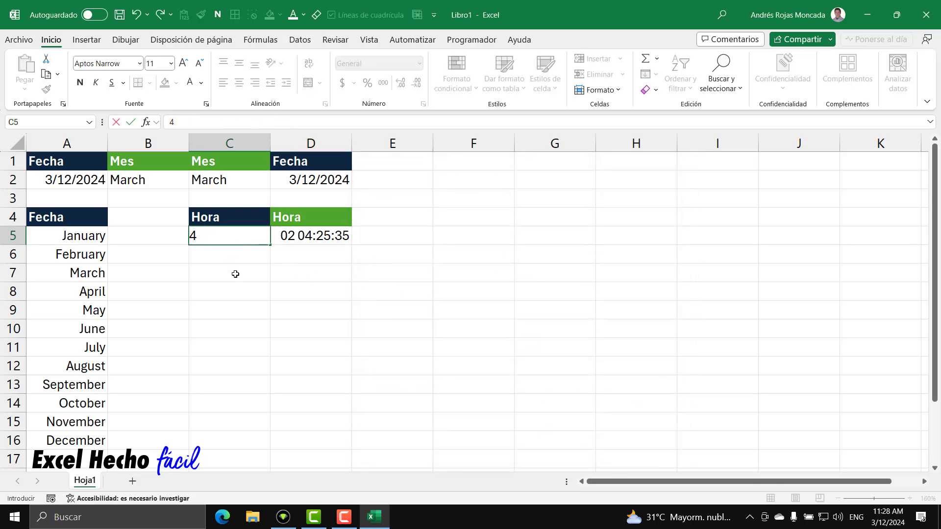
type("92535")
key("Return")
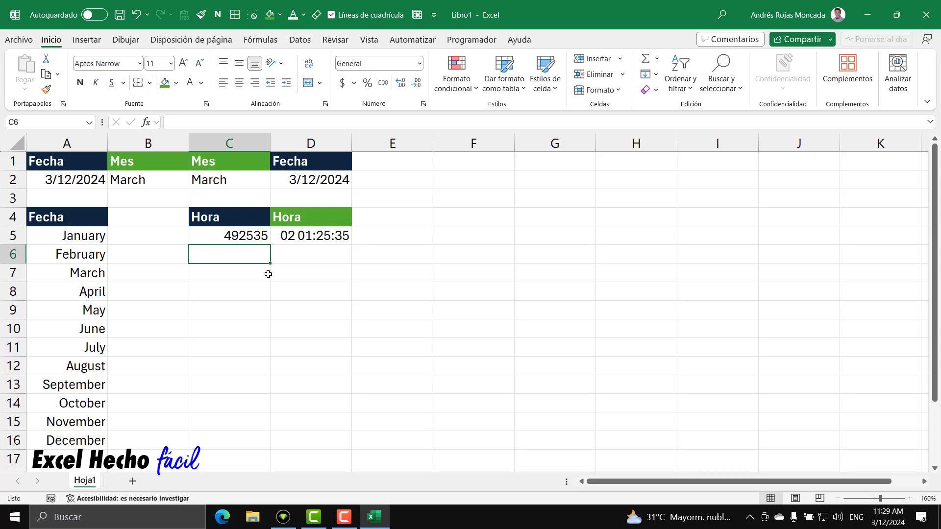
Add the literal letter d after the days in D5's custom format, making it dd"d" hh:mm:ss
left_click(291, 241)
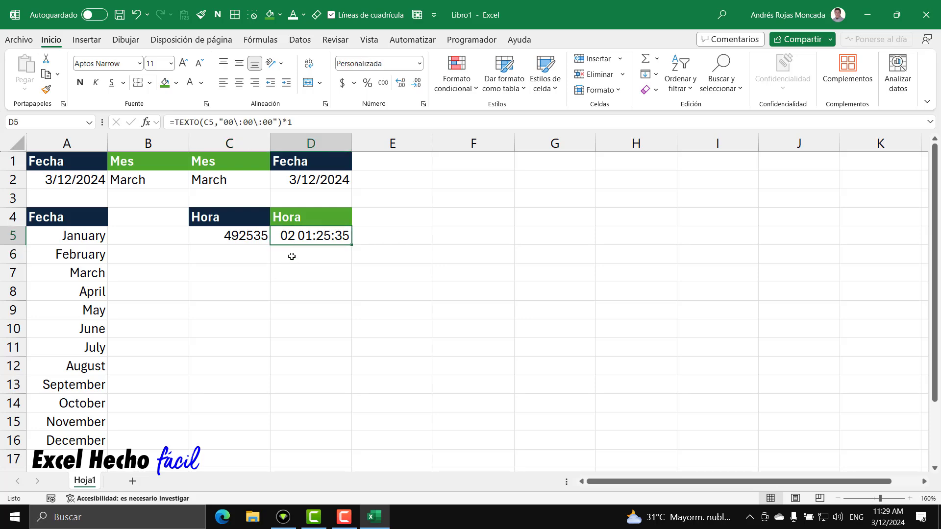
key("ctrl+1")
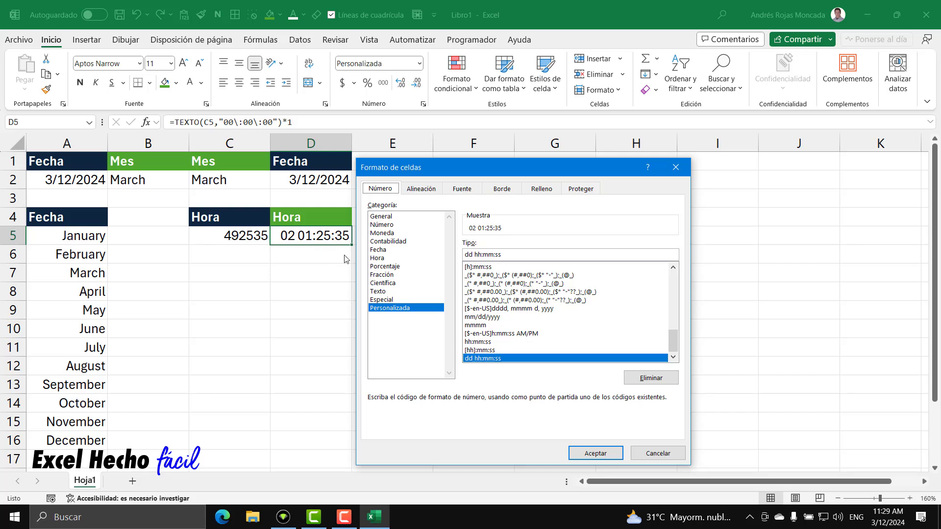
left_click(467, 254)
type("\"")
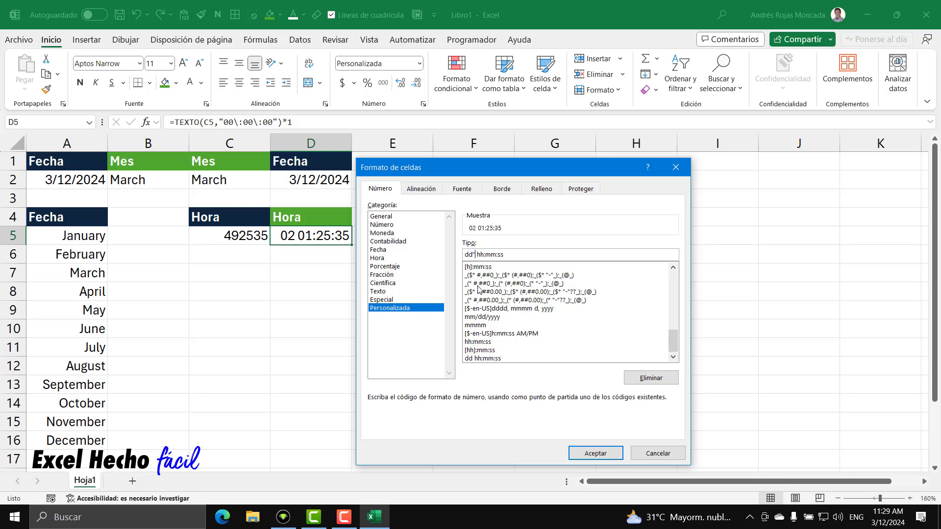
type("d\"")
left_click(593, 453)
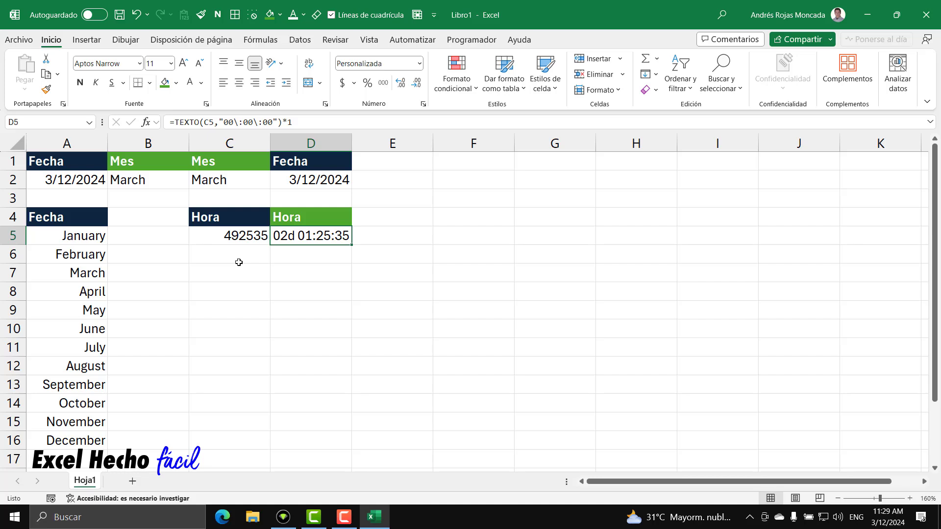
Enter 722535 in C5 and compare it with the converted time in D5
left_click(229, 239)
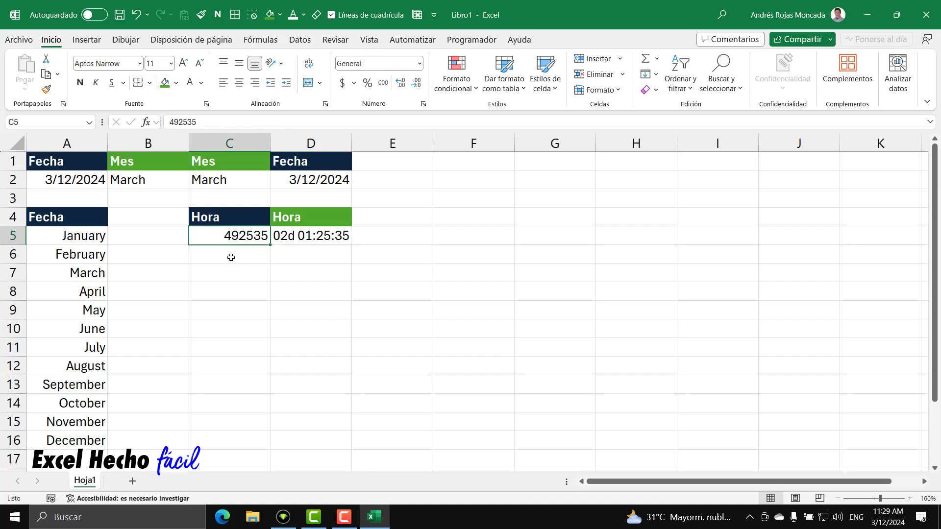
type("72")
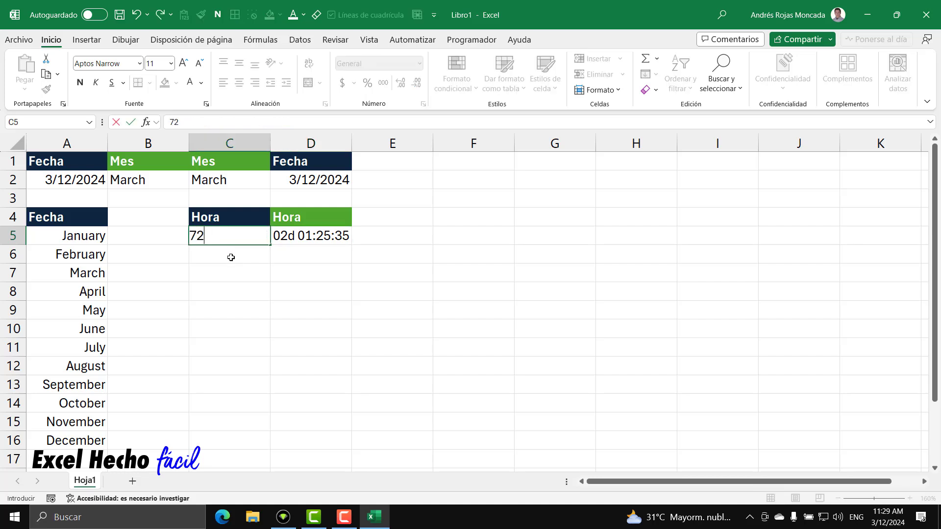
type("2535")
key("Return")
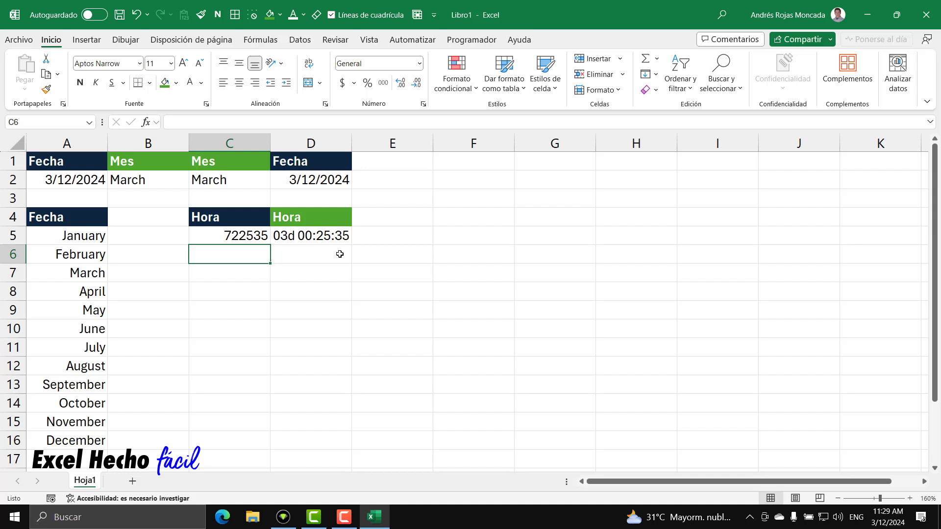
left_click(332, 238)
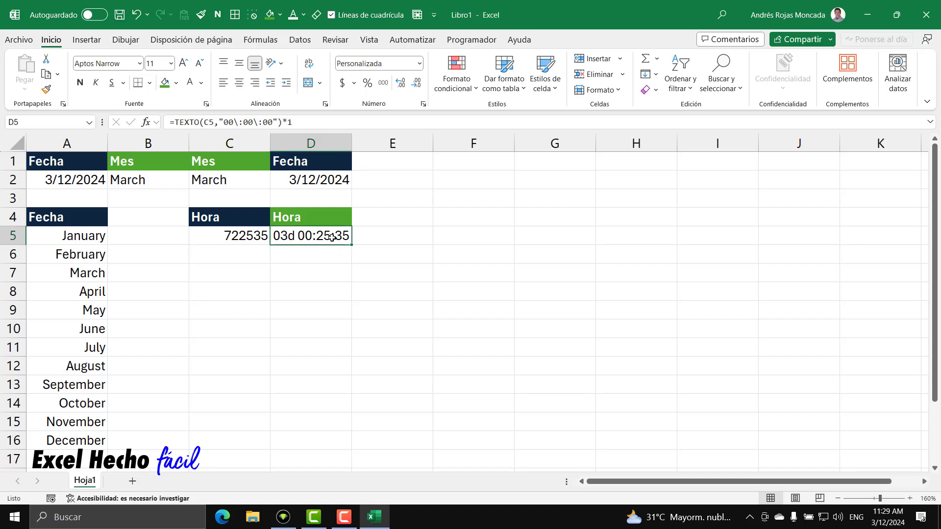
left_click(233, 239)
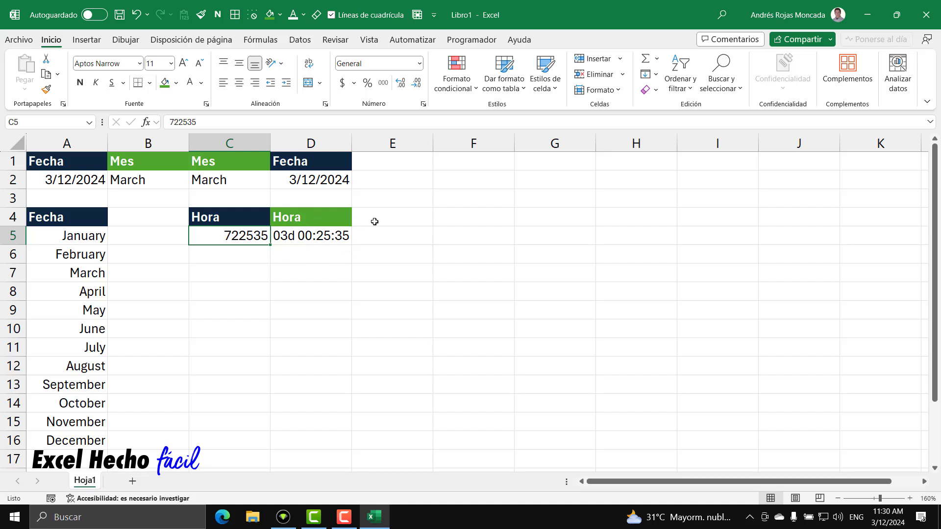
Review D5's custom format code without changing it and set the cell's number format to General
left_click(327, 235)
key("ctrl+1")
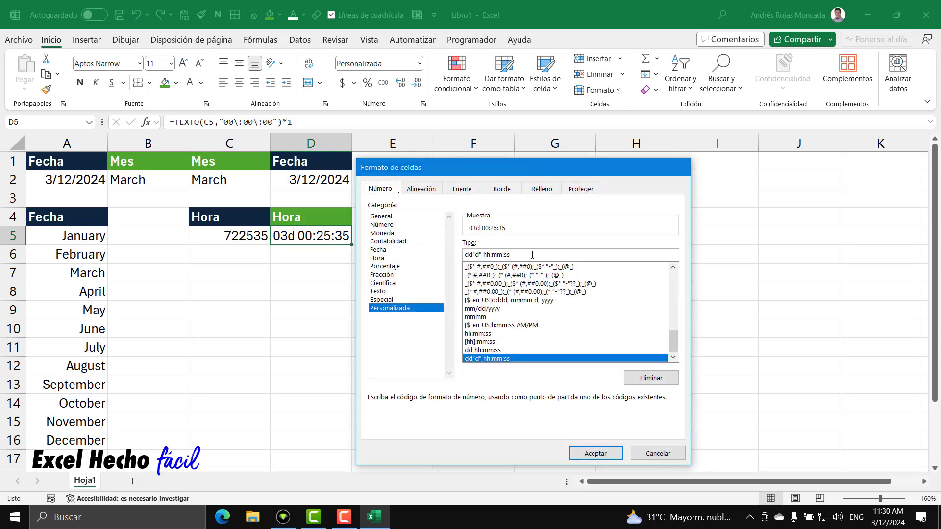
key("Return")
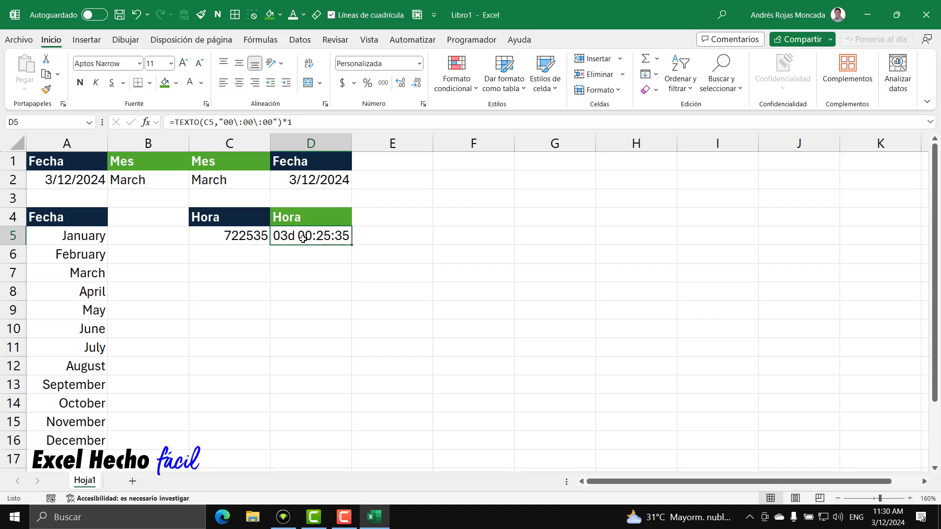
left_click(419, 63)
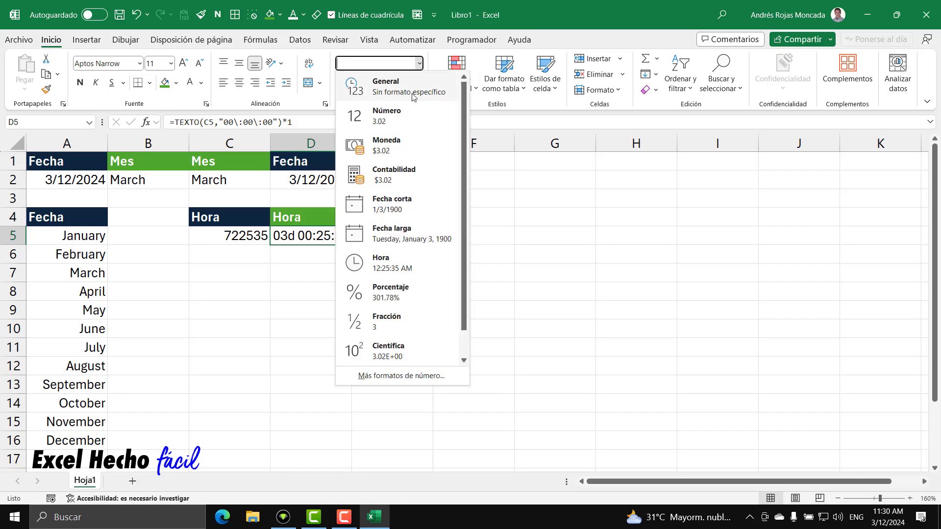
left_click(418, 88)
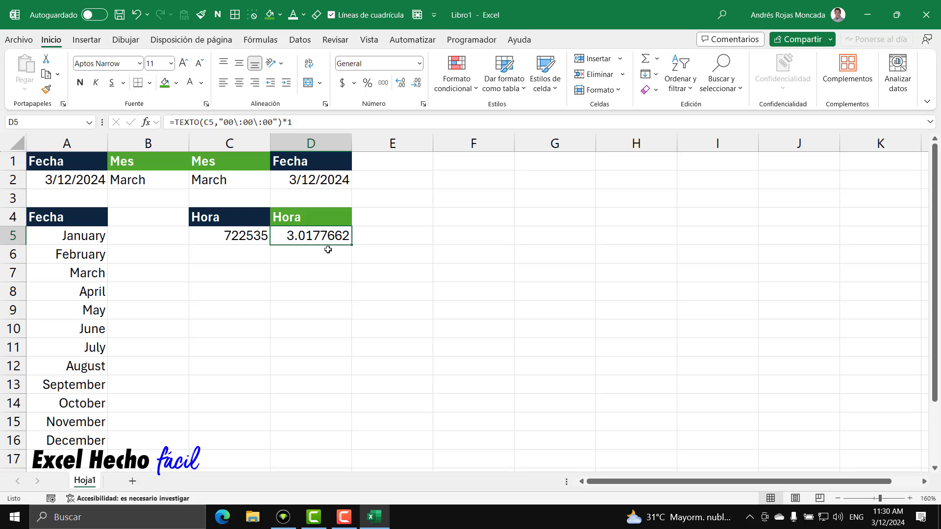
Add the header Hora in E4 and copy D4's header formatting onto it
left_click(376, 216)
type("Hora")
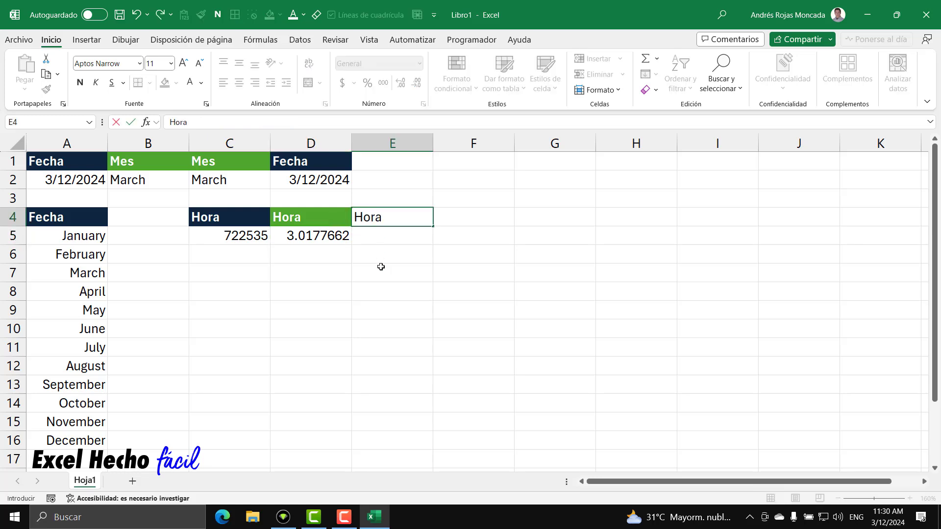
key("Return")
left_click(339, 221)
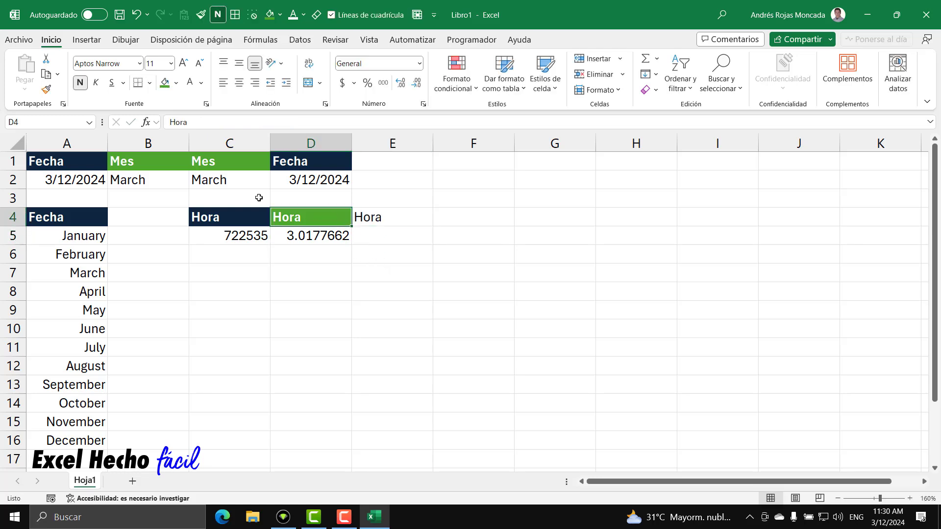
left_click(46, 90)
left_click(373, 218)
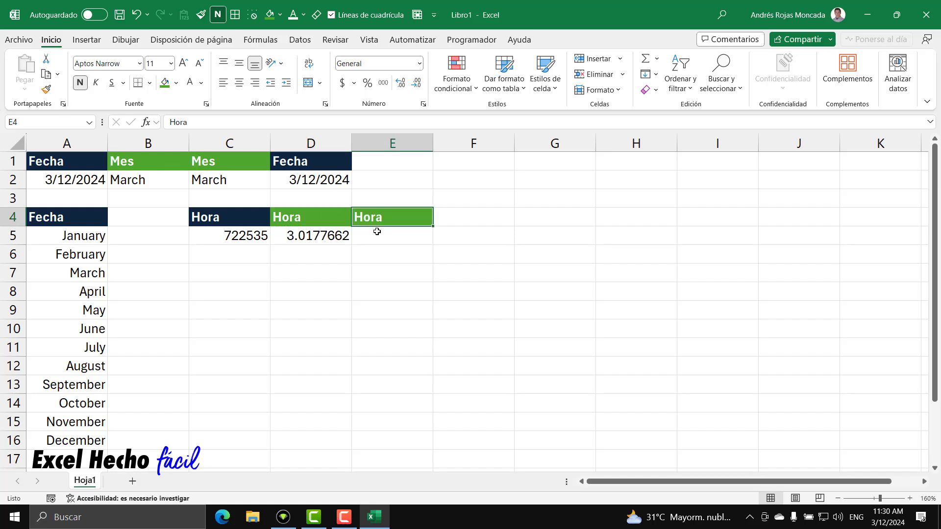
Enter the formula =D5-ENTERO(D5) in E5 to keep only the time part of D5
left_click(382, 235)
type("=en")
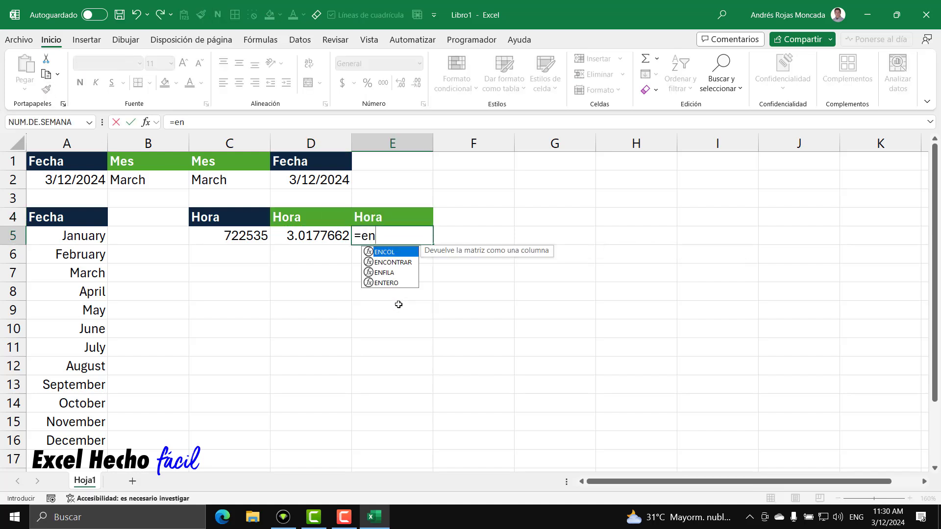
key("Tab")
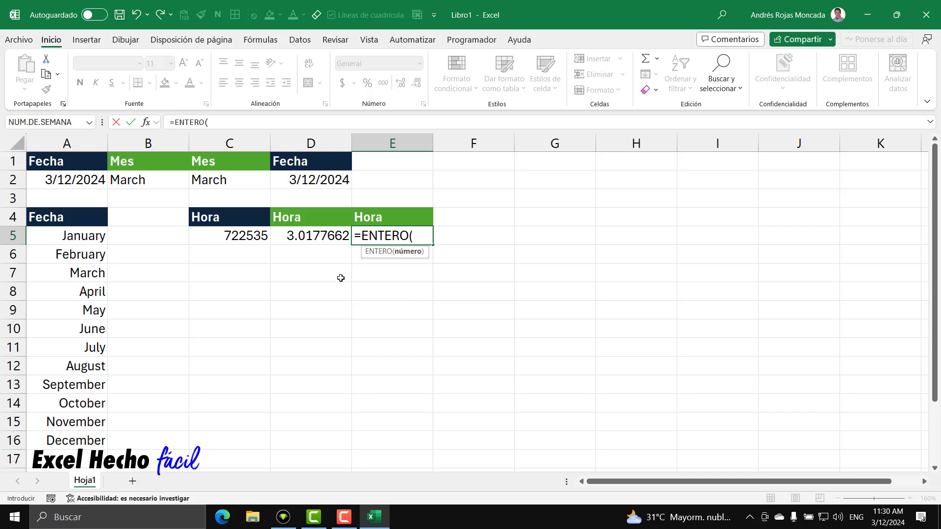
left_click(324, 242)
type(")")
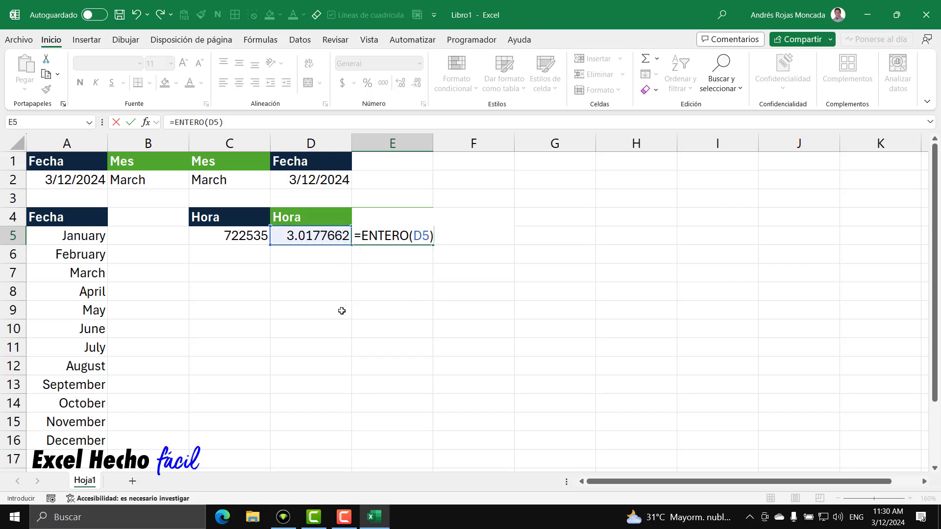
key("Escape")
type("3")
key("ctrl+z")
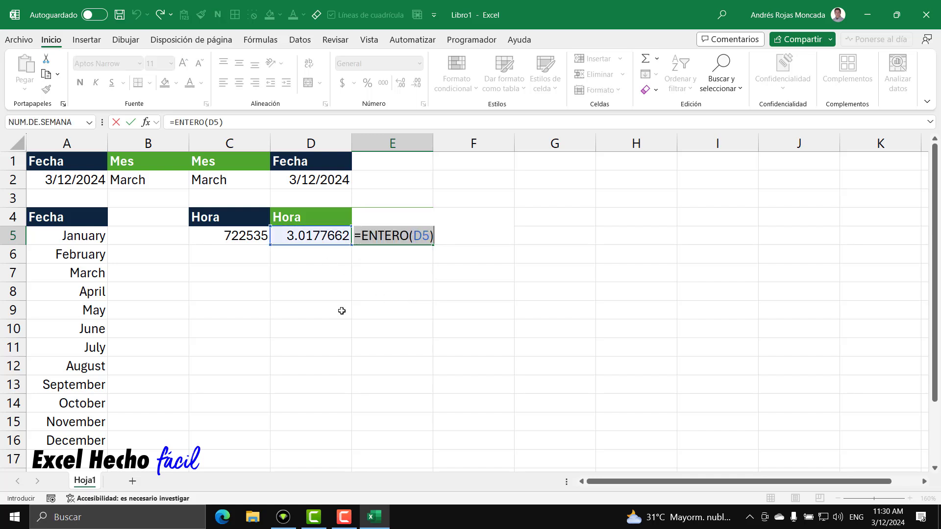
type("D5-")
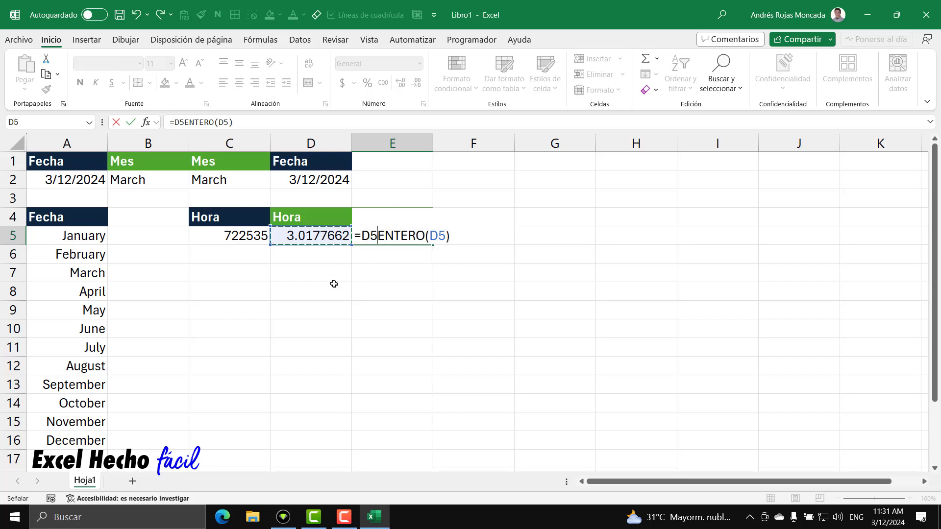
key("Return")
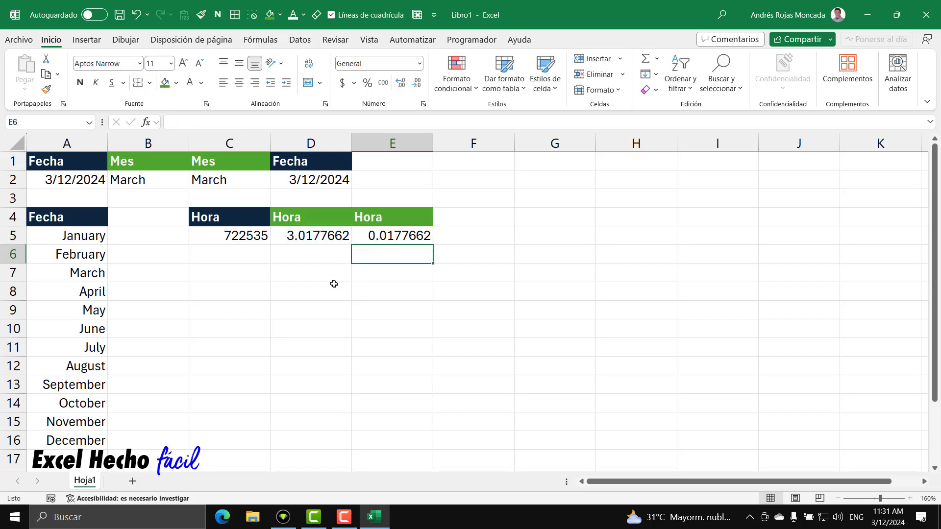
Apply the custom number format dd"d" hh:mm:ss to D5
left_click(325, 235)
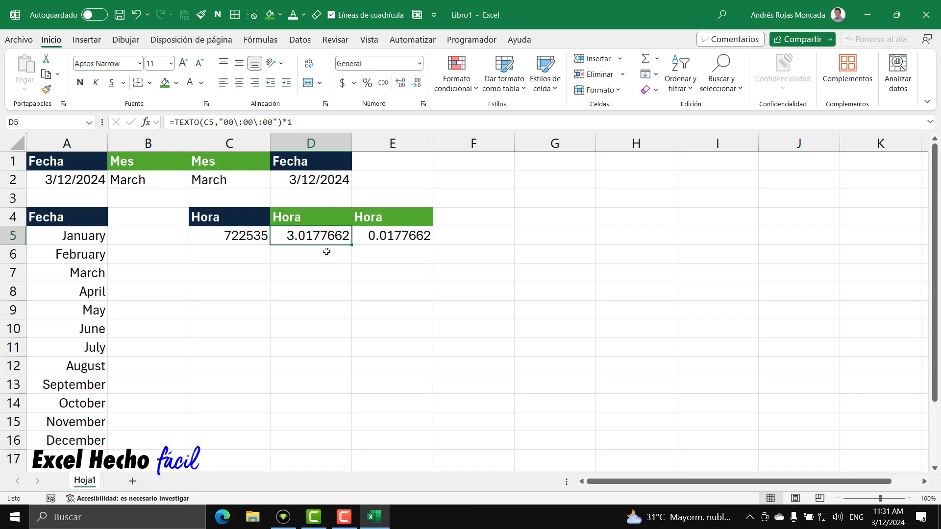
key("ctrl+1")
left_click(376, 307)
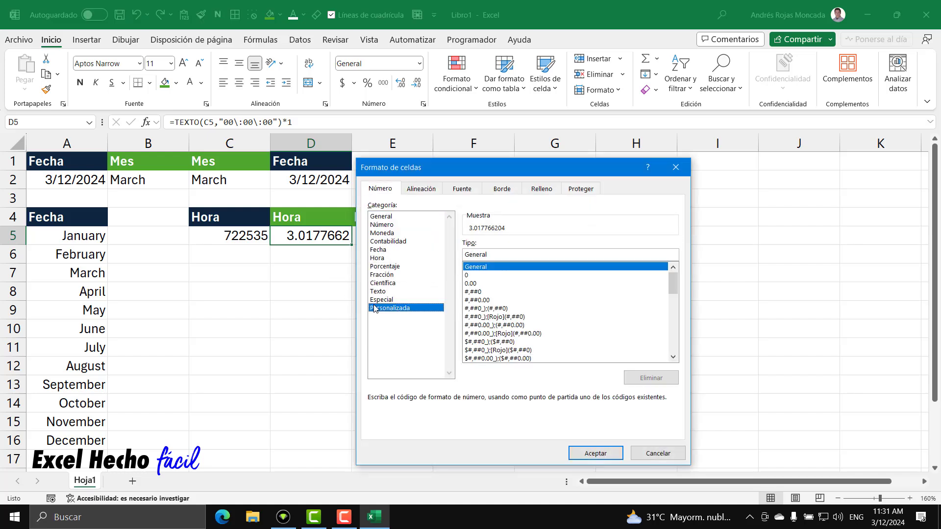
left_click_drag(500, 256, 454, 261)
type("dd\"")
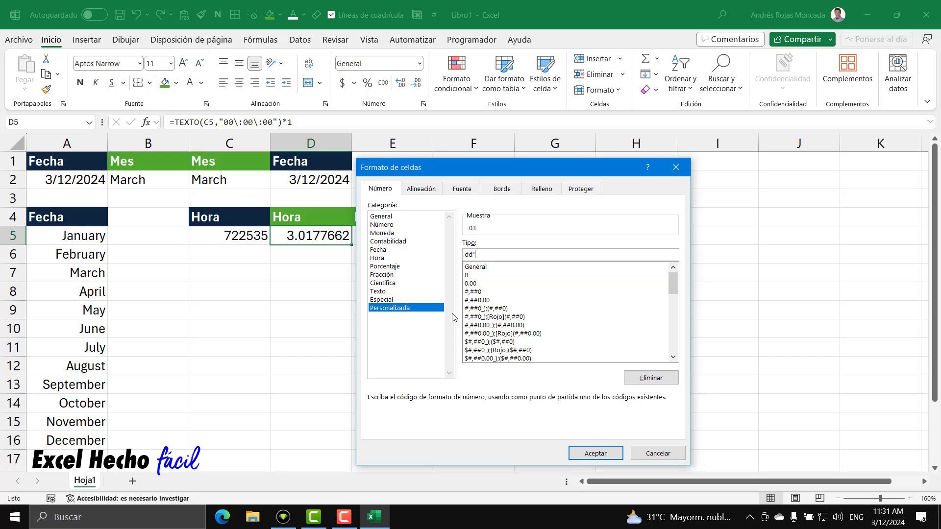
type("d\" hh:mm:ss")
key("Return")
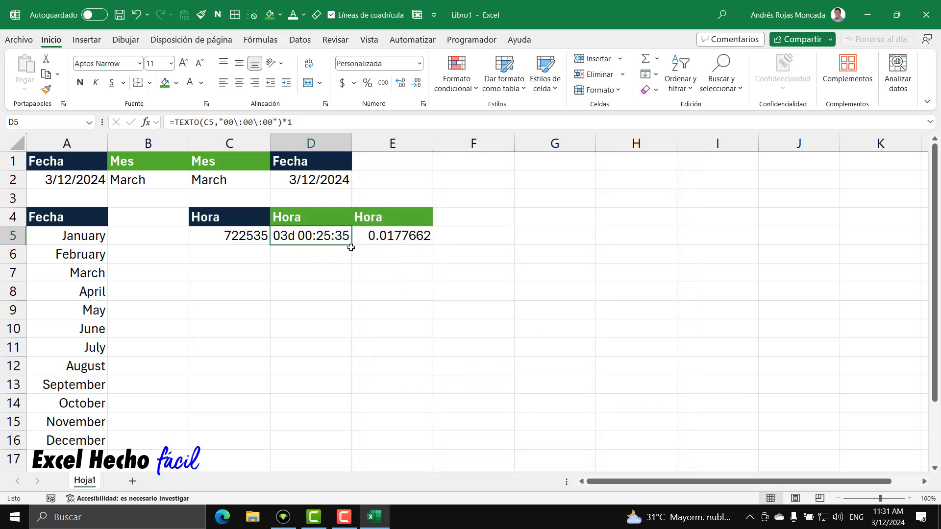
Apply the custom number format hh:mm:ss to the time-only result in E5
left_click(370, 239)
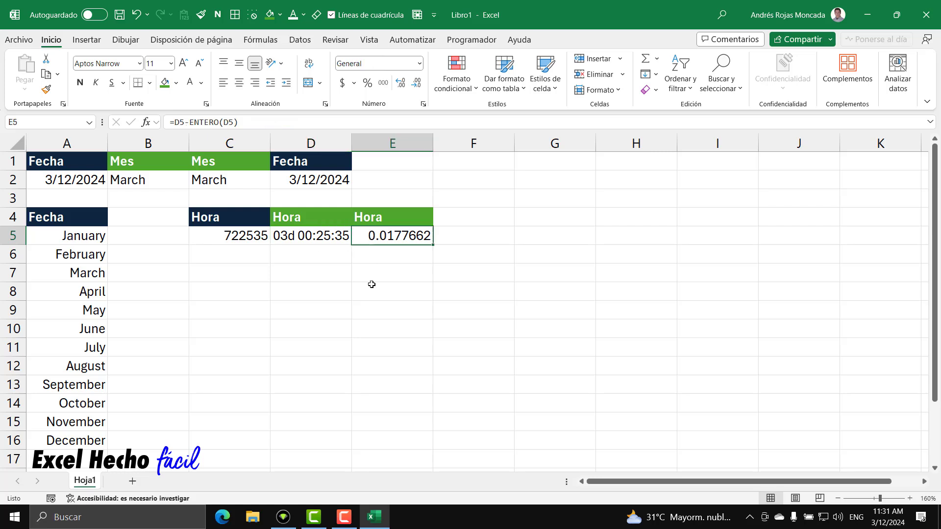
key("ctrl+1")
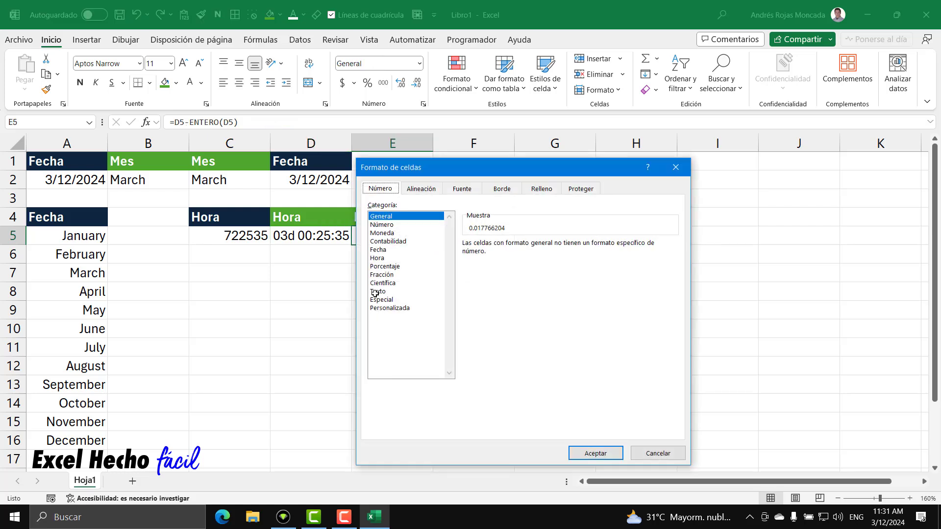
left_click(382, 308)
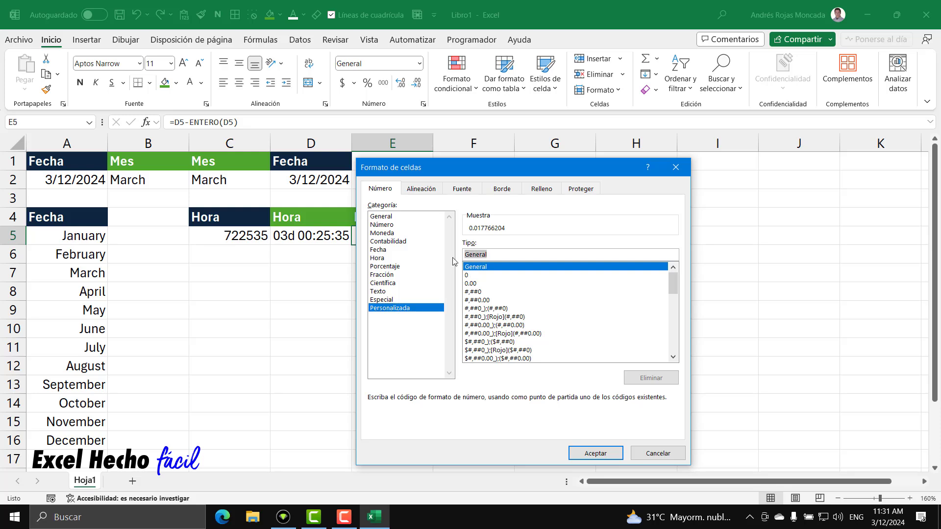
type("hh:mm:ss")
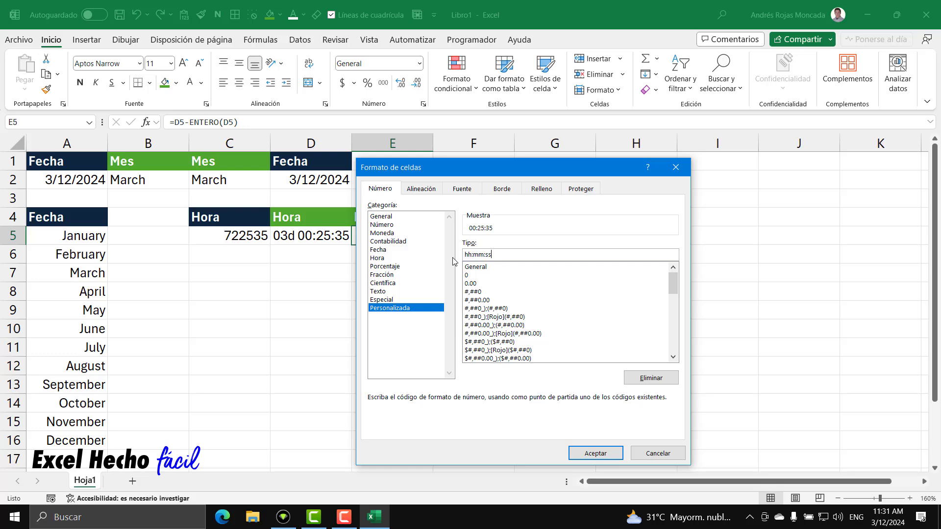
key("Return")
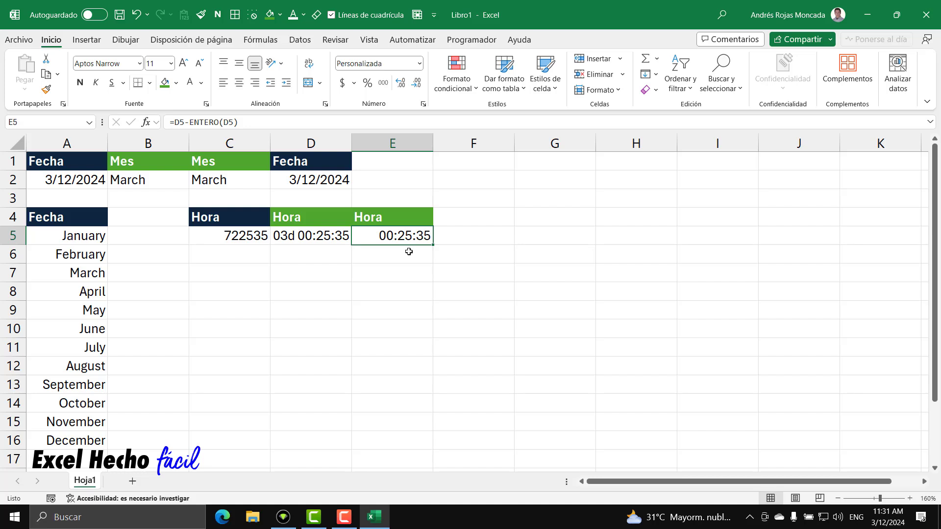
Enter 892535 in C5 and check the time-only formula in E5
left_click(249, 240)
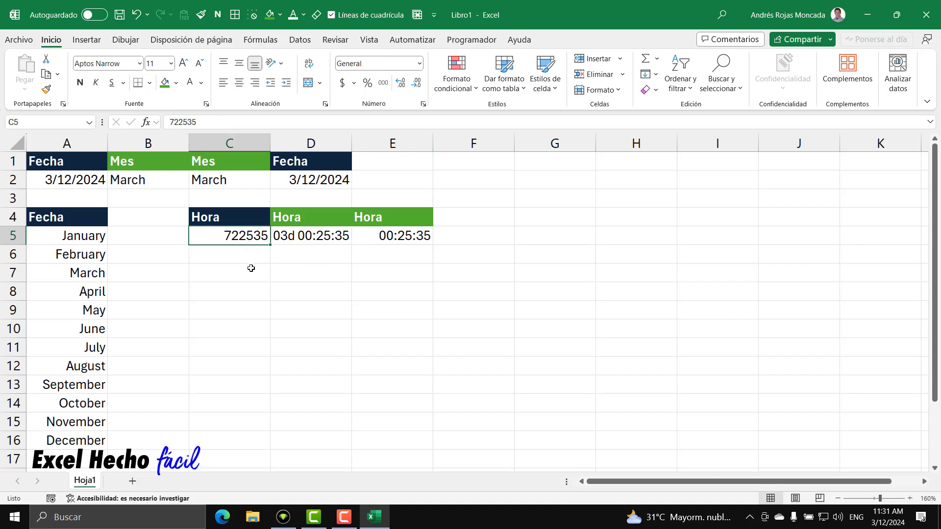
type("892535")
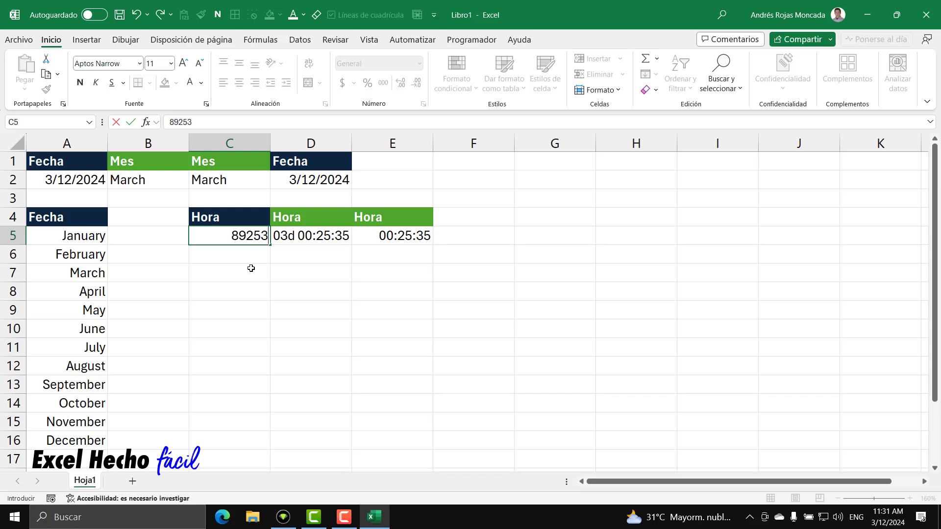
key("Return")
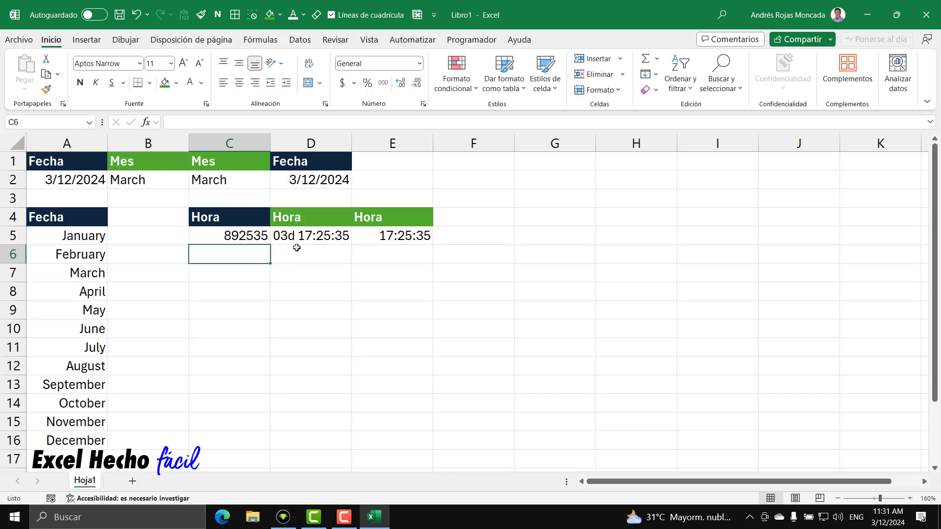
left_click(403, 240)
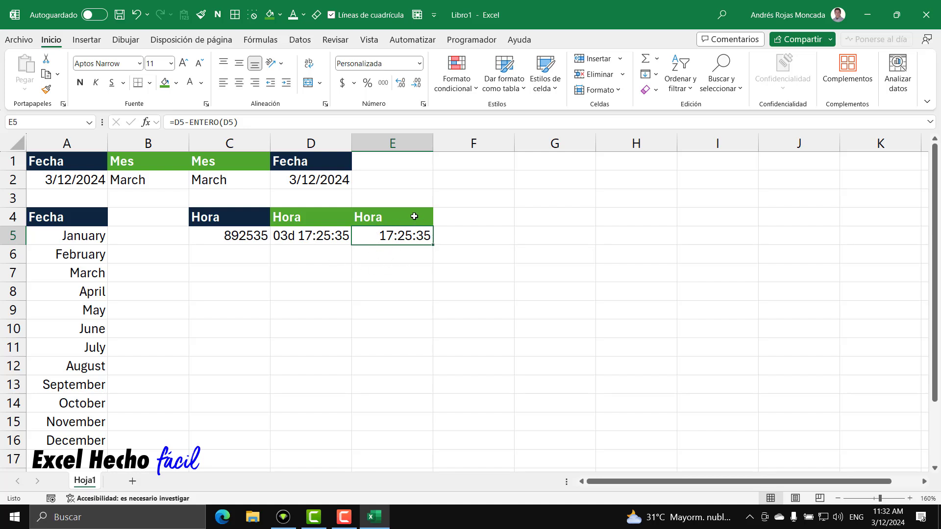
Add the header Fecha in C7 and copy the dark blue header formatting from C4 onto it
left_click(242, 270)
type("Fecha")
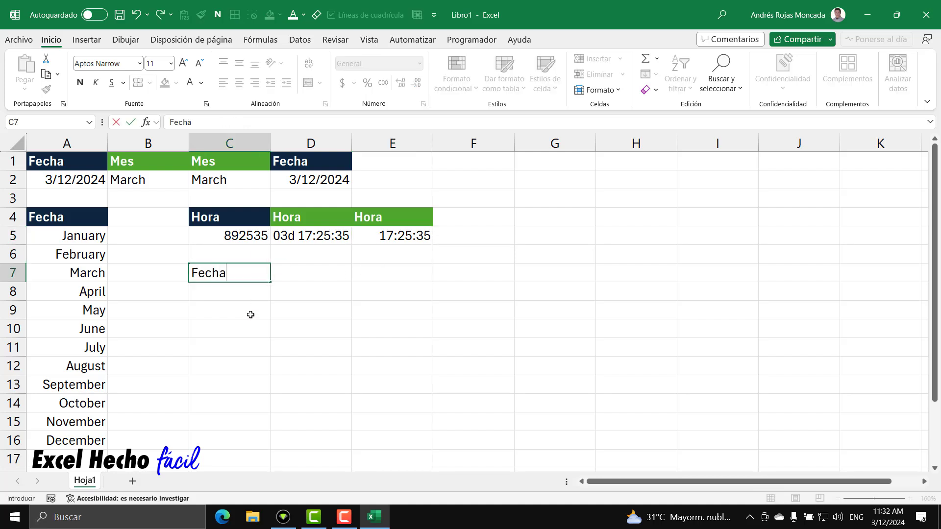
key("Return")
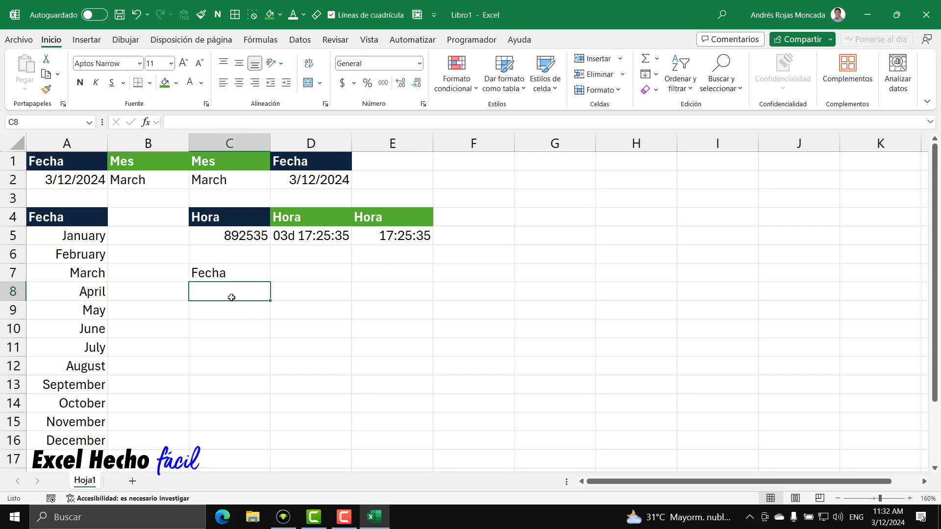
left_click(209, 222)
left_click(46, 89)
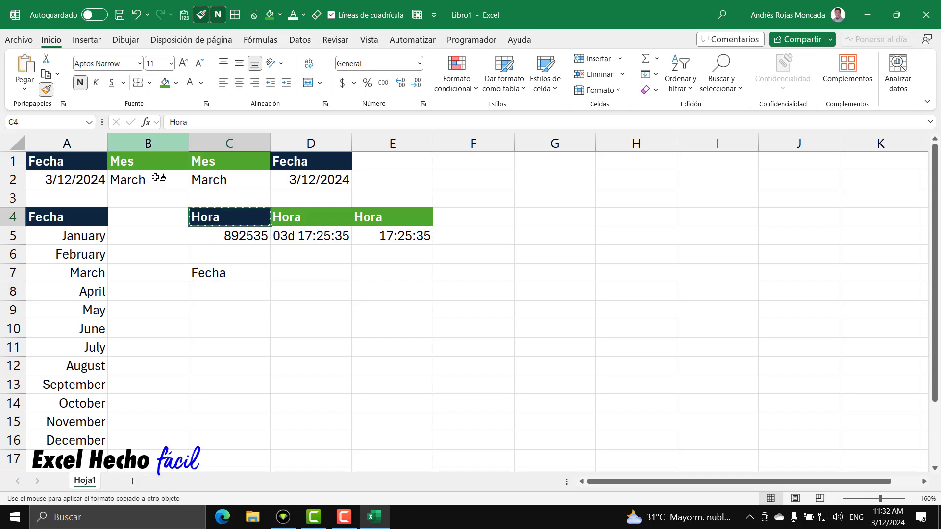
left_click(216, 270)
Enter the date 3/12/2024 in C8, under the new Fecha header
left_click(217, 290)
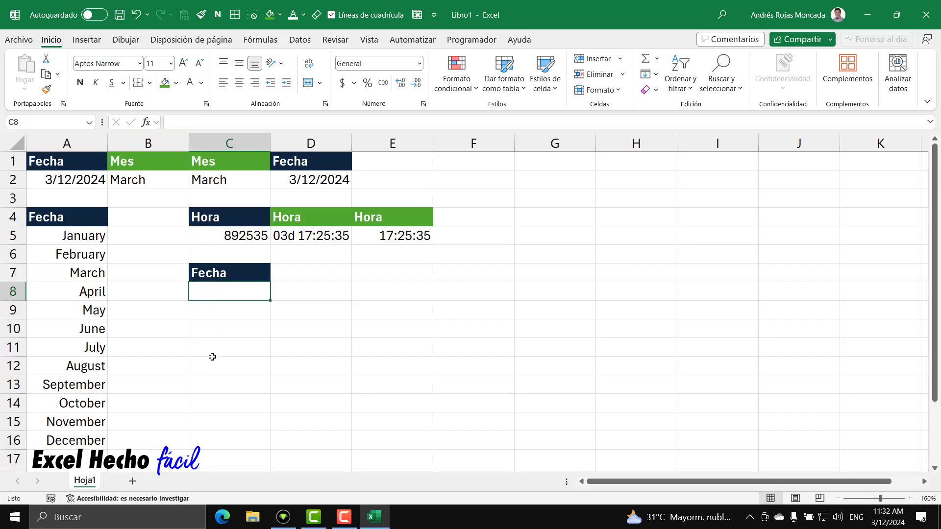
type("3/")
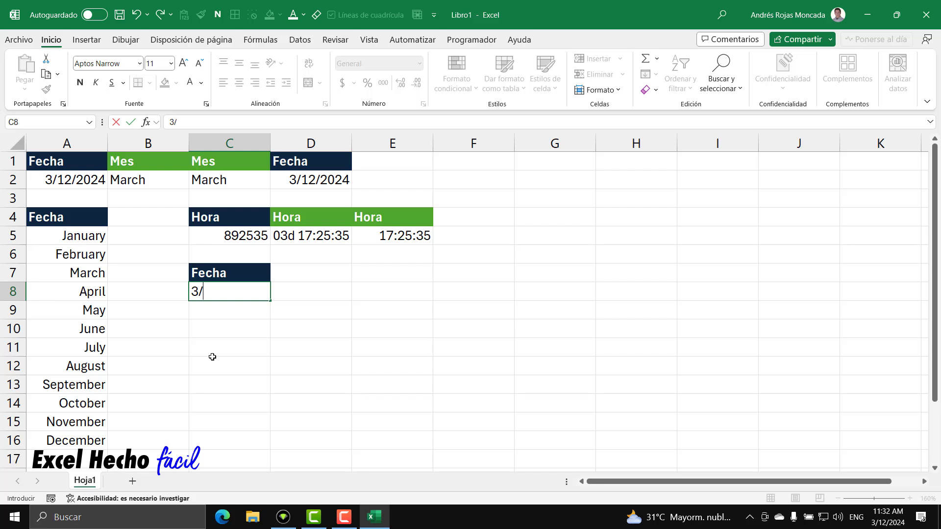
type("12/2024")
key("Return")
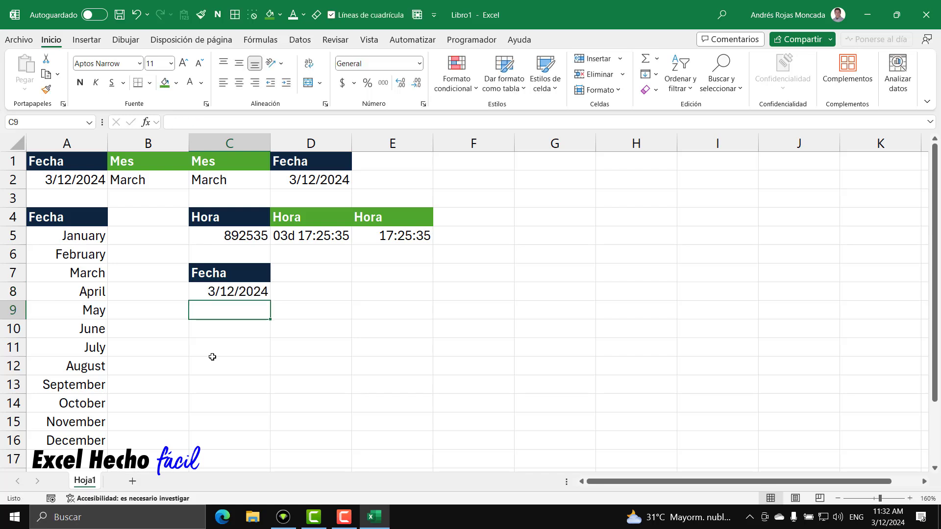
Apply the short date format to C8 and review its detailed date format settings without changing them
left_click(217, 295)
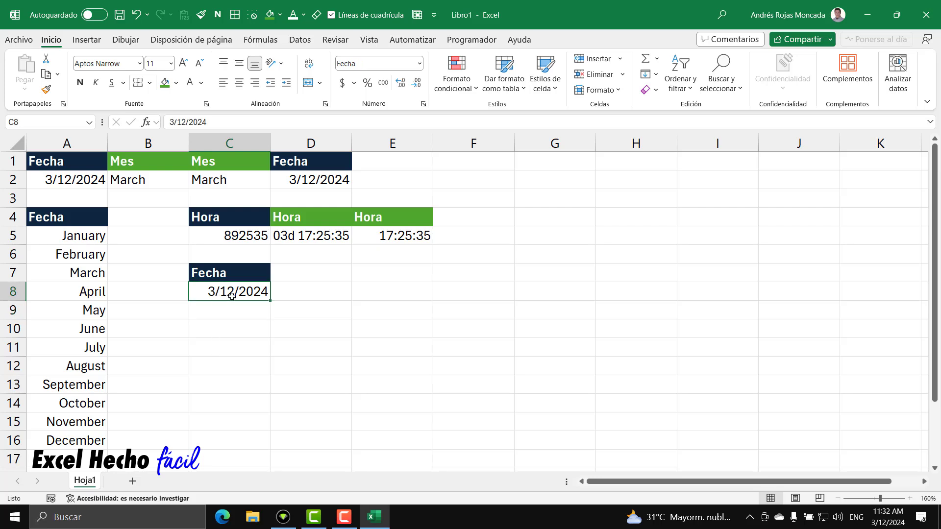
left_click(420, 64)
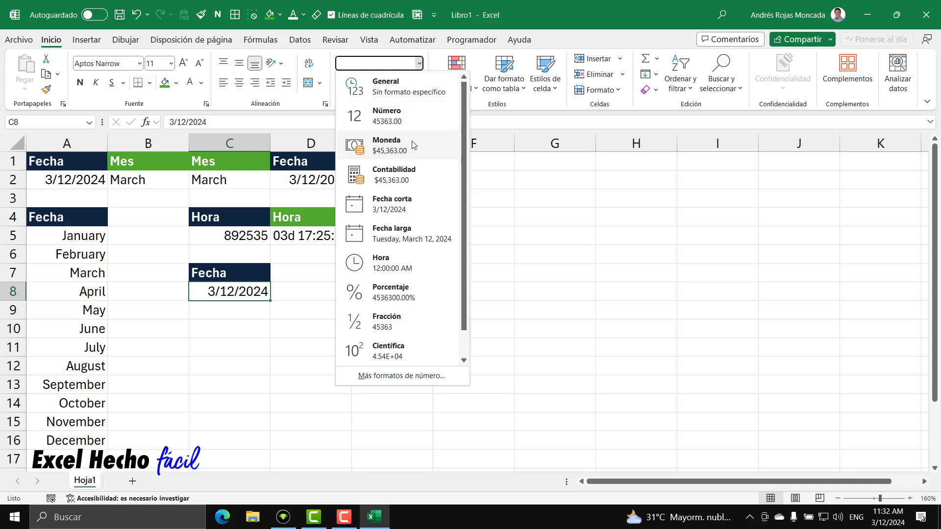
left_click(403, 211)
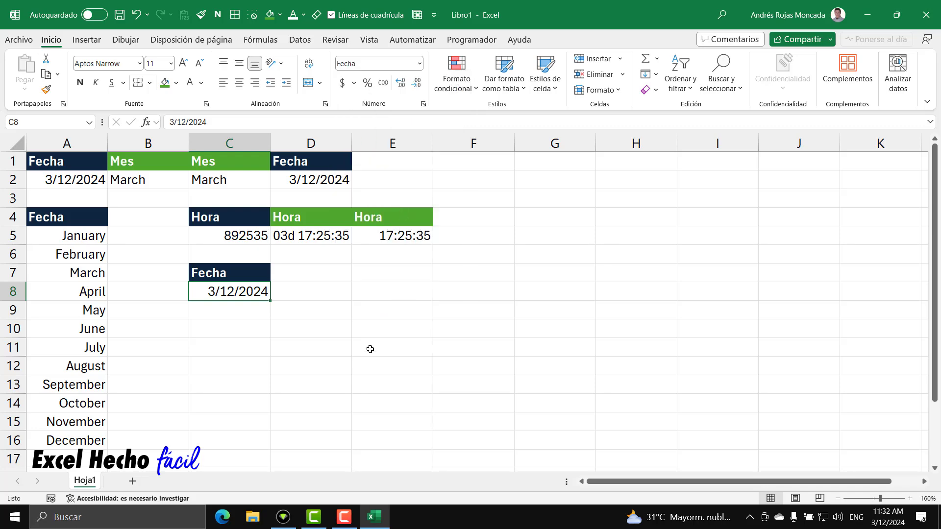
key("ctrl+1")
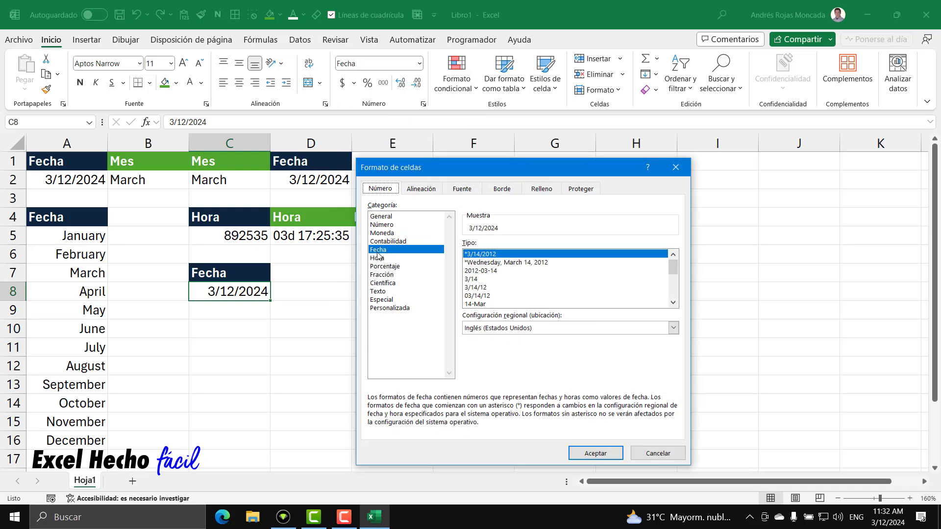
key("Escape")
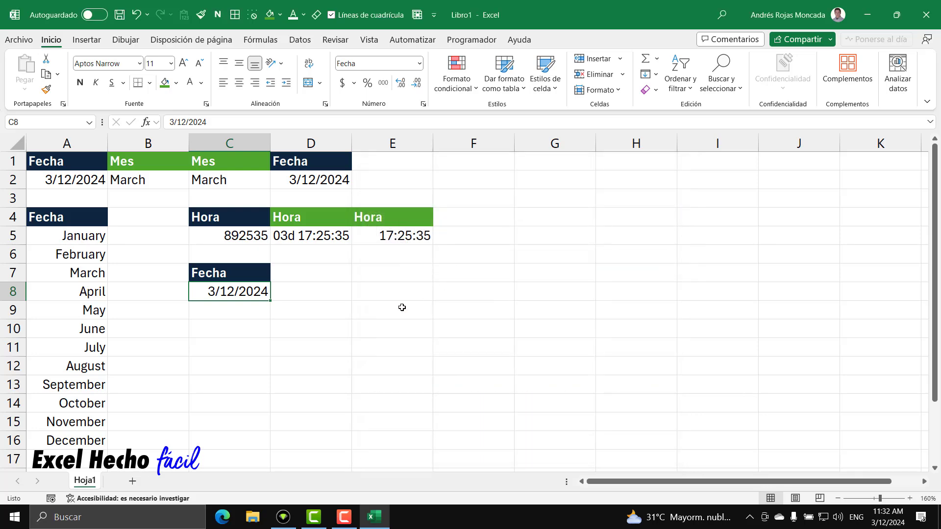
Add the header Fecha in D7 and copy the green header formatting from D4 onto it
left_click(303, 275)
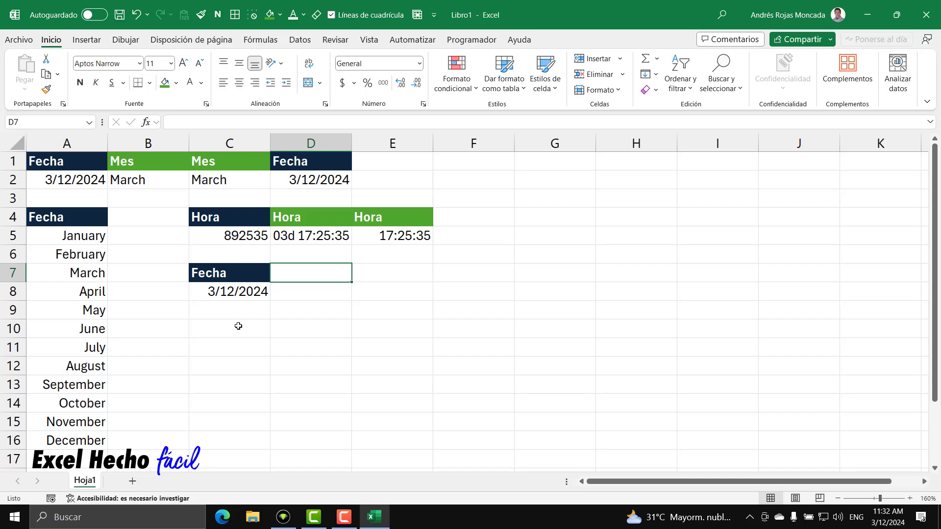
type("Fecha")
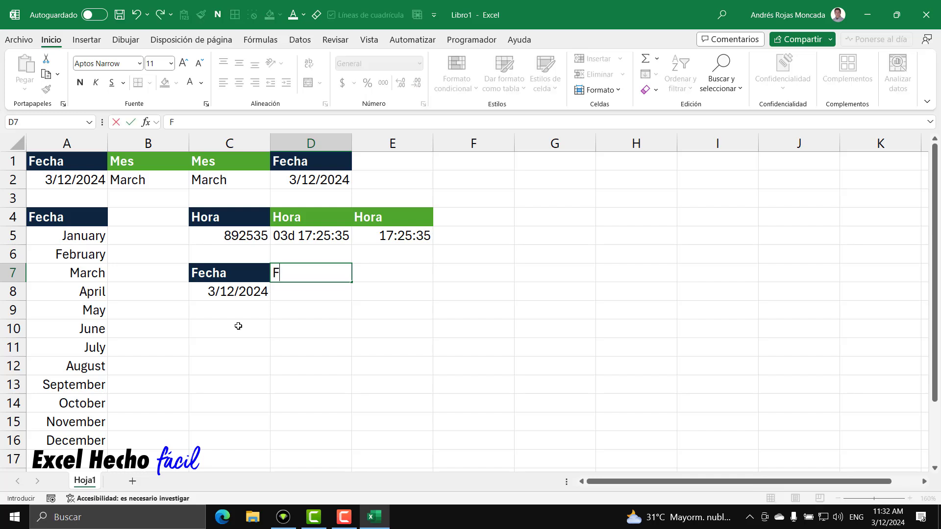
key("Return")
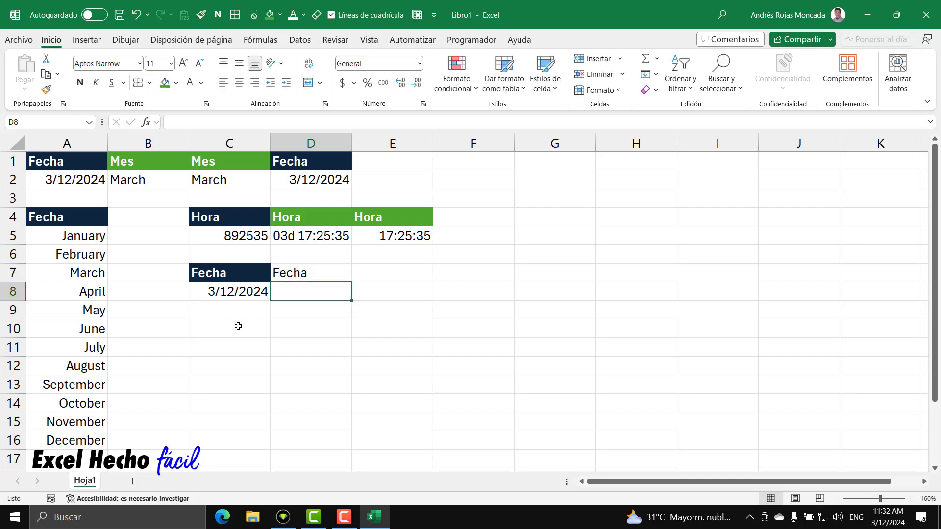
left_click(238, 292)
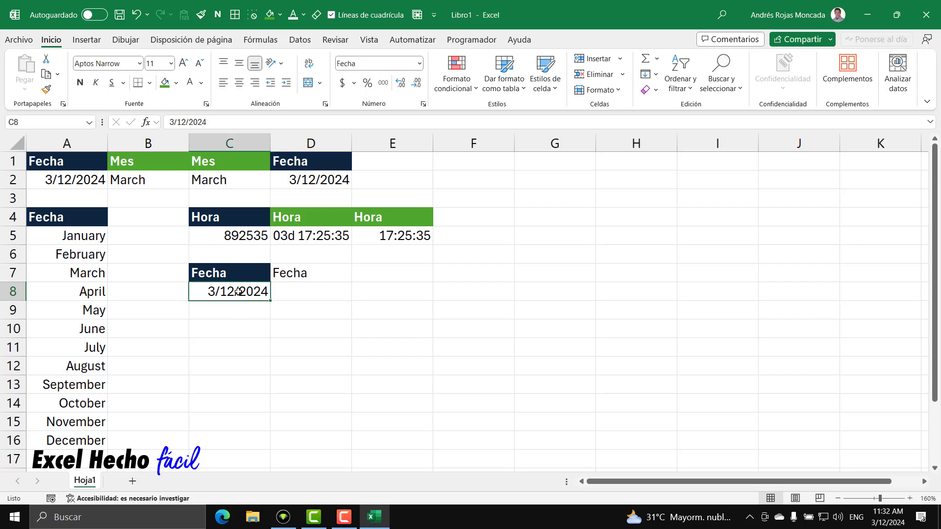
left_click(291, 278)
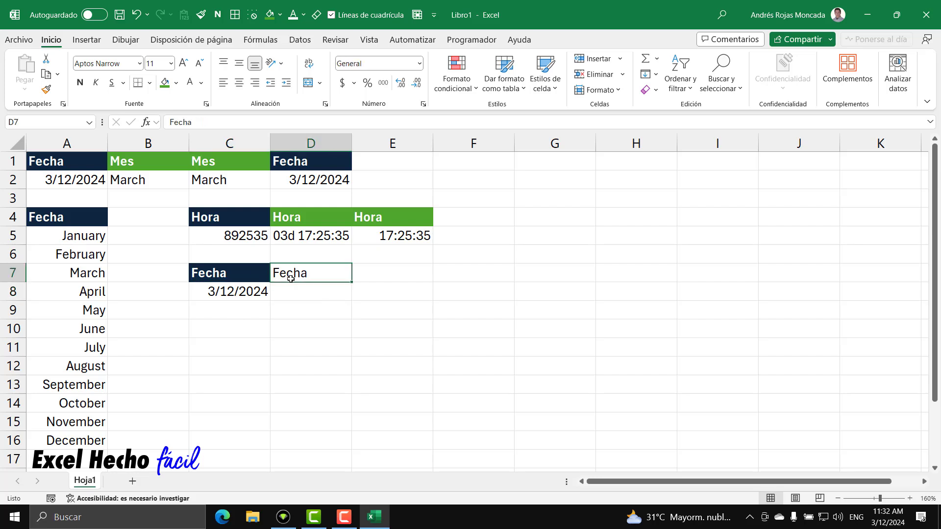
left_click(251, 272)
left_click(294, 215)
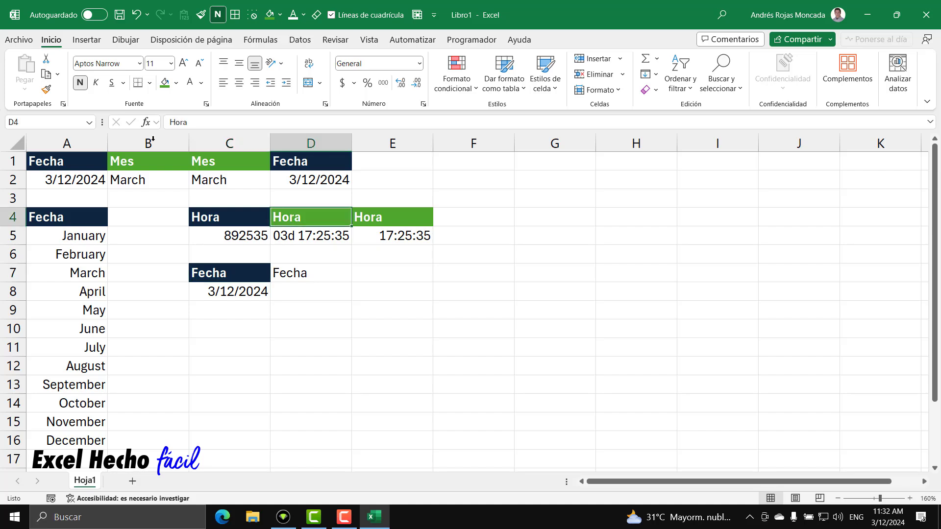
left_click(46, 89)
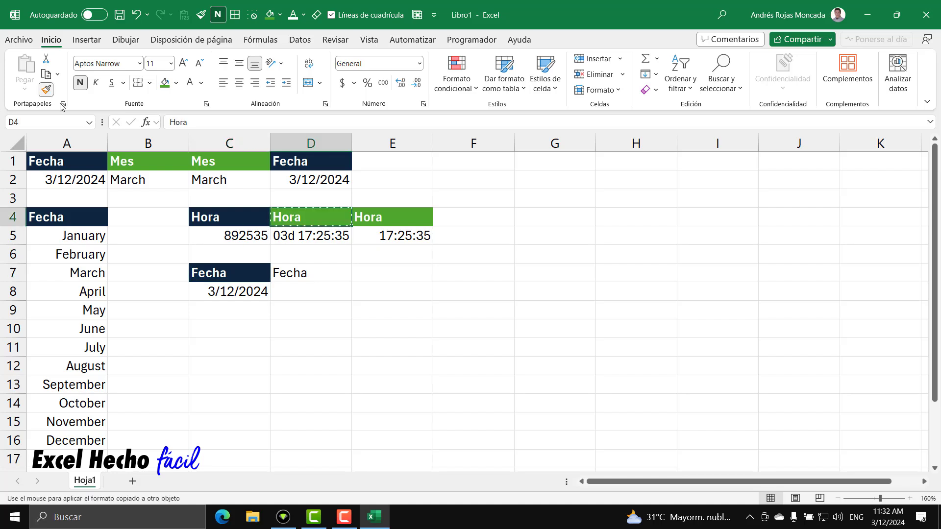
left_click(294, 274)
Clear both the content and the formatting of C8, and enter the number 3122024 there
left_click(255, 290)
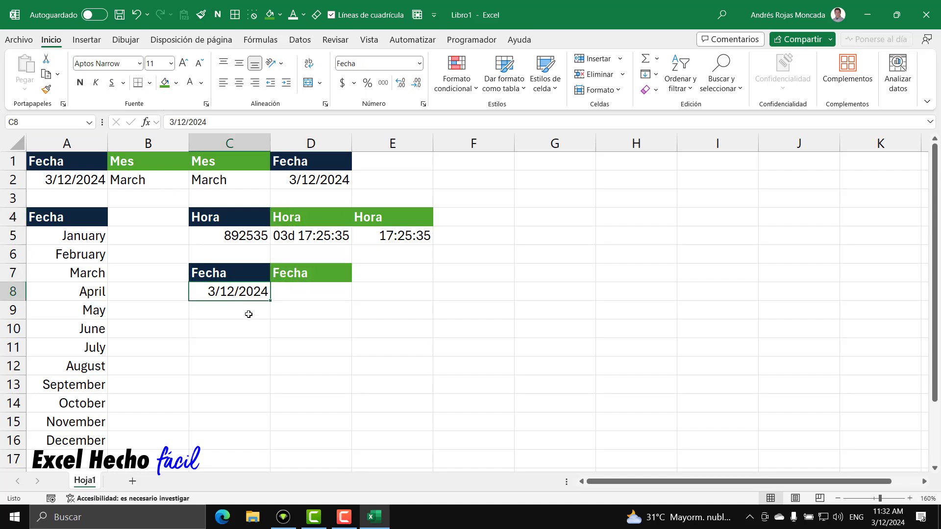
left_click(649, 90)
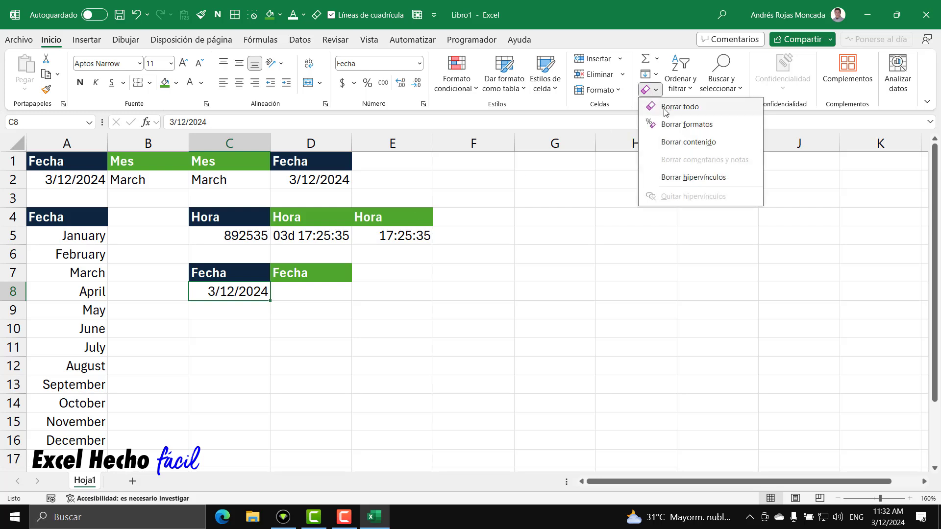
left_click(666, 112)
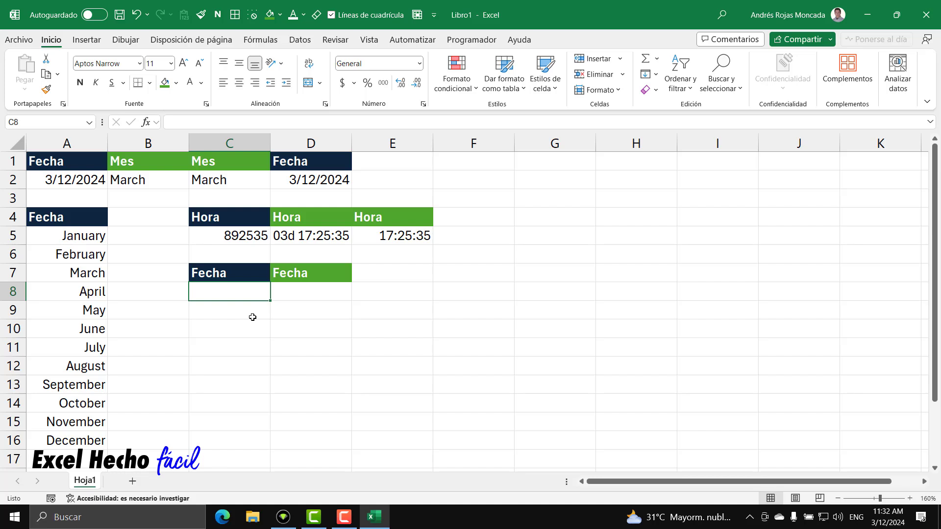
type("312")
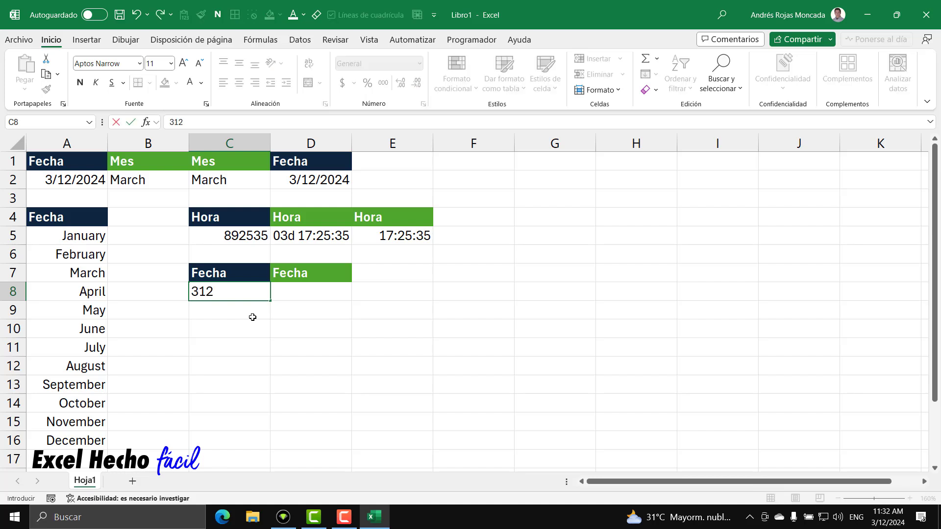
type("2024")
key("Return")
left_click(251, 292)
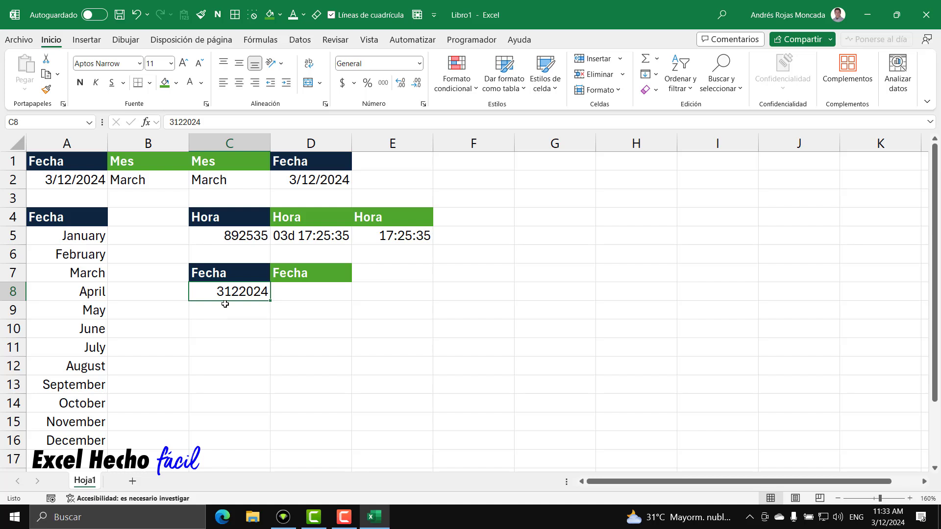
Enter the formula =TEXTO(C8,"00-00-0000") in D8 to lay out the number as a date-like text
left_click(282, 289)
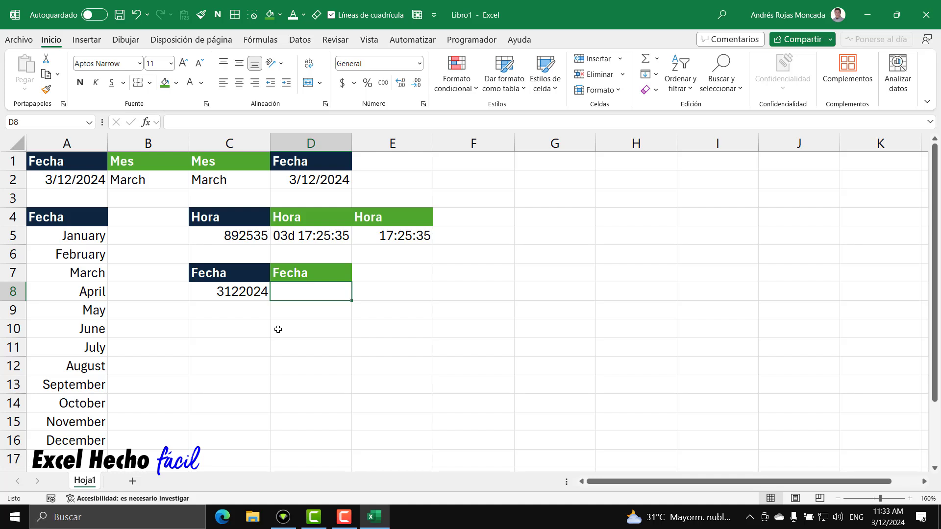
type("=te")
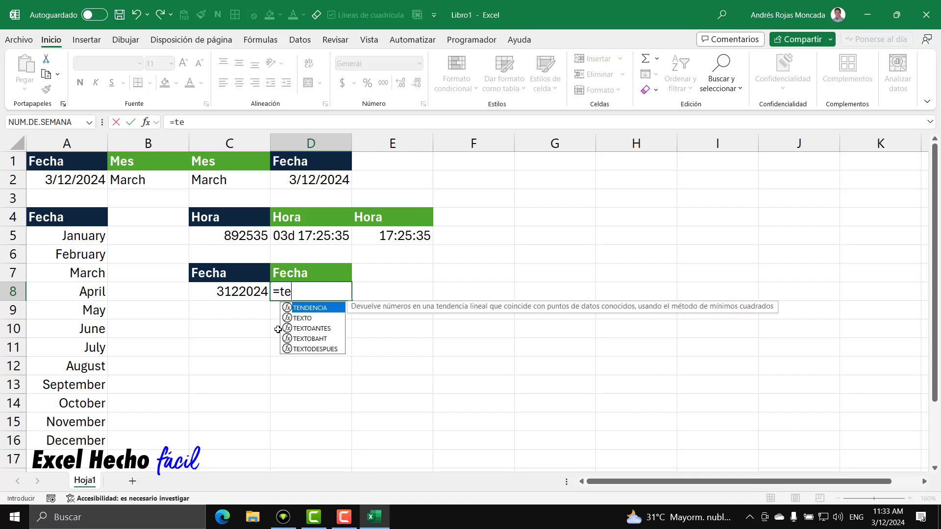
key("Down")
key("Tab")
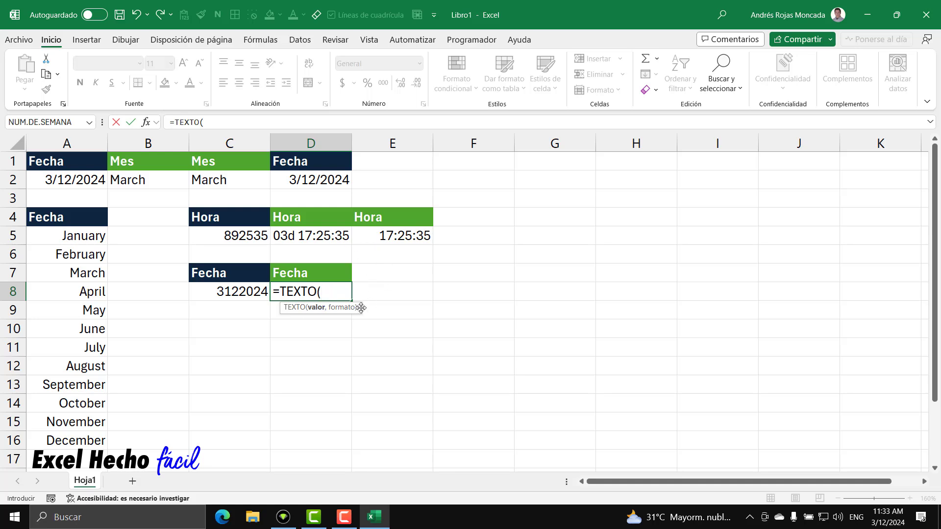
left_click_drag(361, 313, 360, 334)
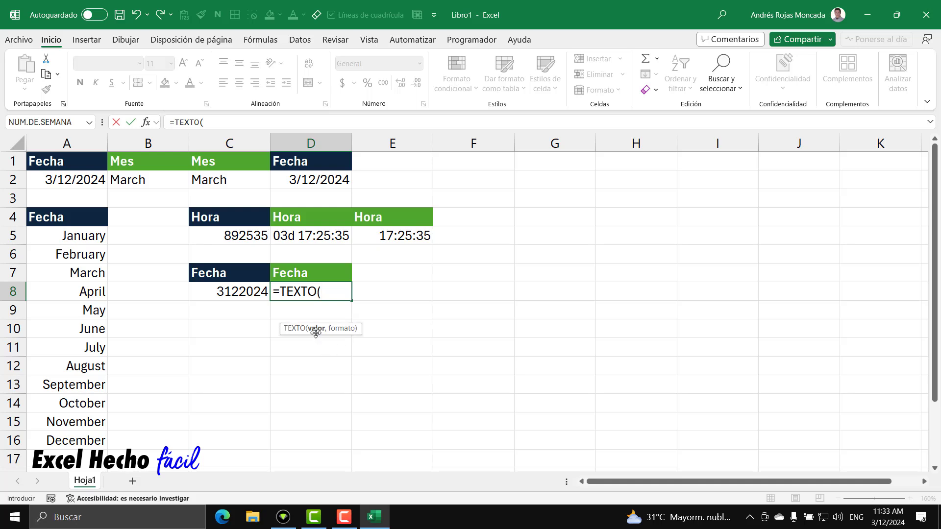
left_click(252, 293)
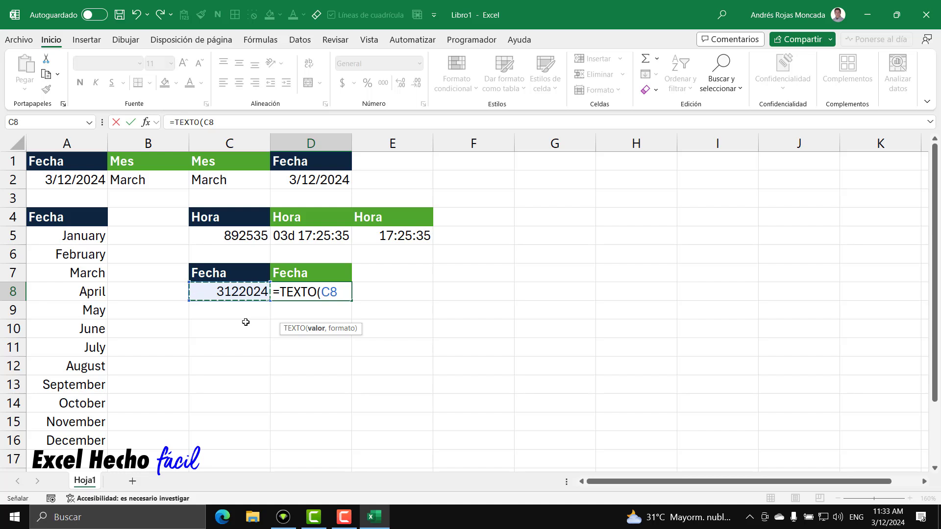
type(",")
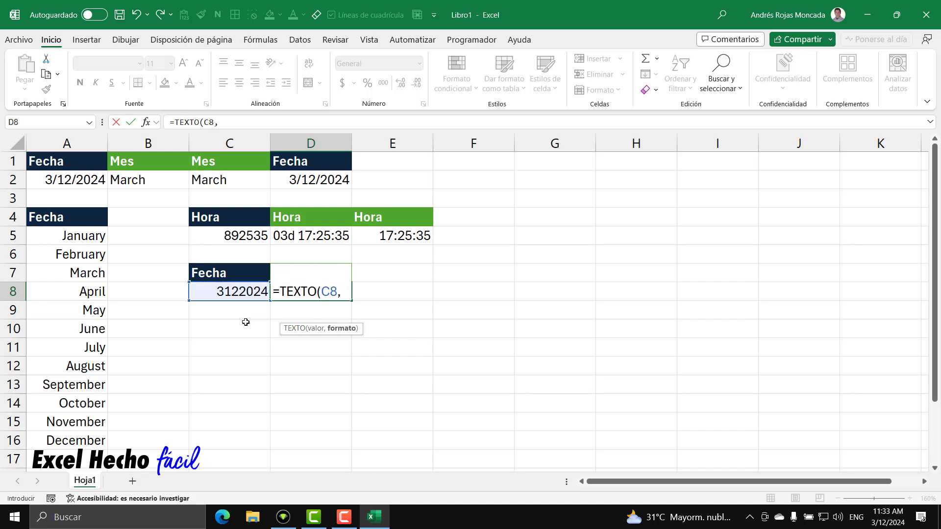
type("\"")
type("\"")
left_click(348, 290)
type("00")
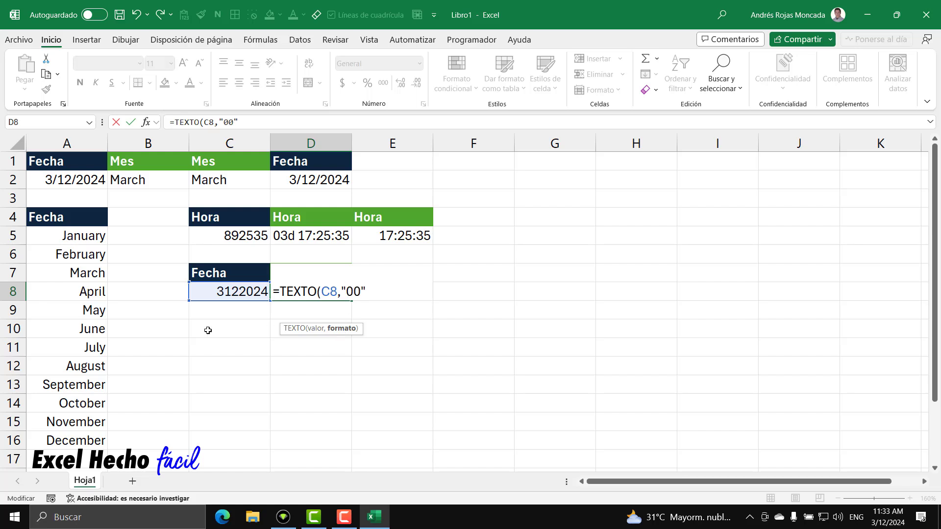
type("-")
type("00-0000\"")
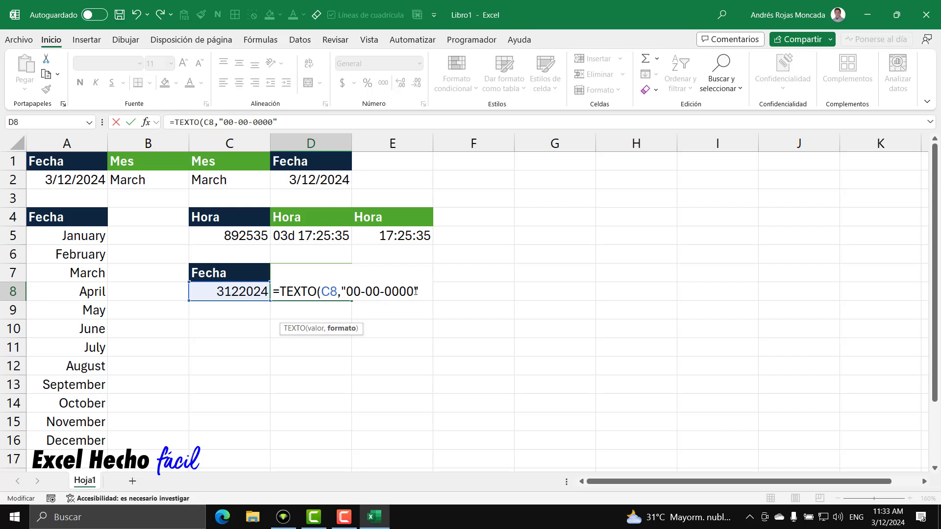
type(")")
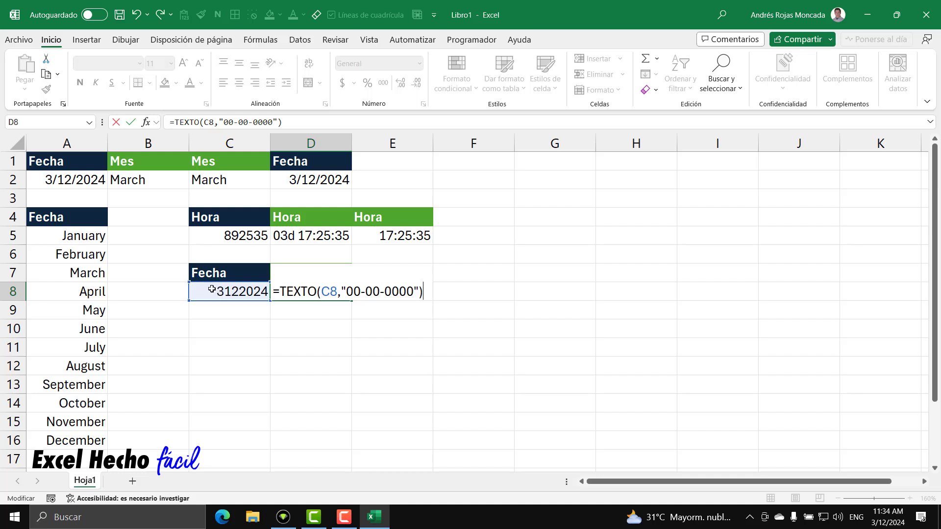
key("Return")
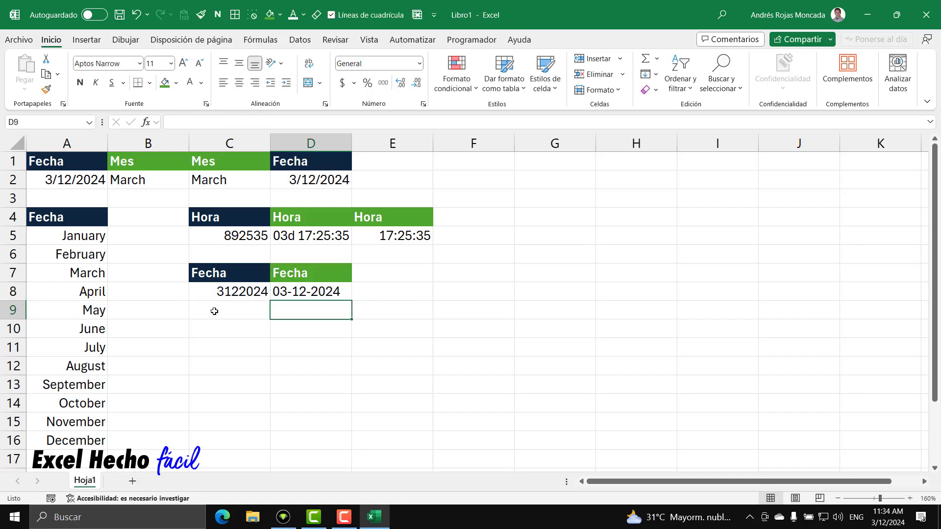
Open the D8 formula for editing and try out the endings *1 and +0 after TEXTO, removing each one
left_click(283, 292)
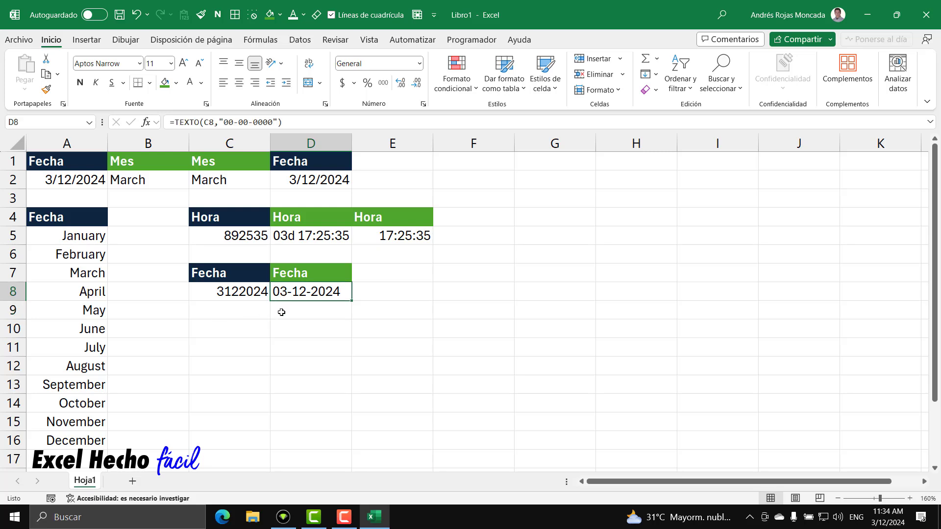
key("F2")
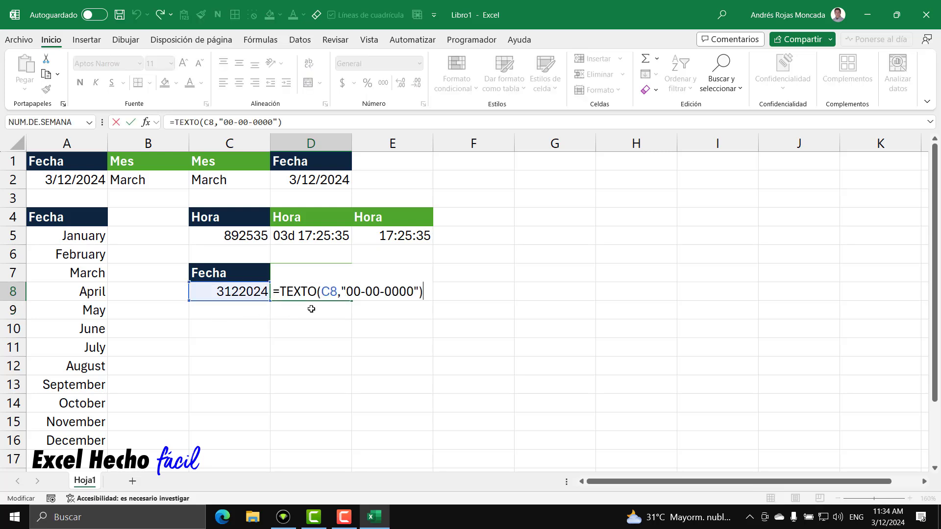
type("*1")
key("BackSpace")
key("BackSpace")
type("+0")
key("BackSpace")
key("BackSpace")
Try putting the FECHANUMERO function in front of TEXTO in the D8 formula and remove the added text
left_click(281, 292)
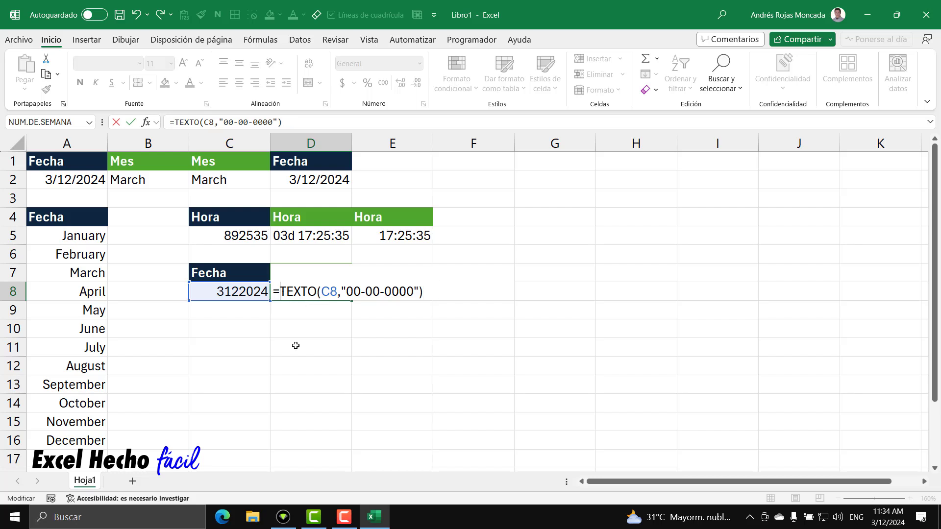
type("fech")
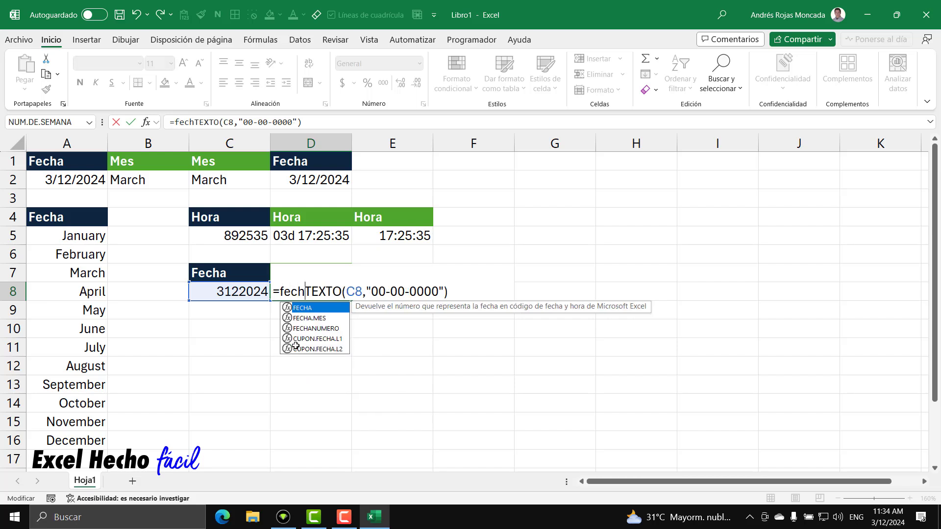
key("Down")
key("Down")
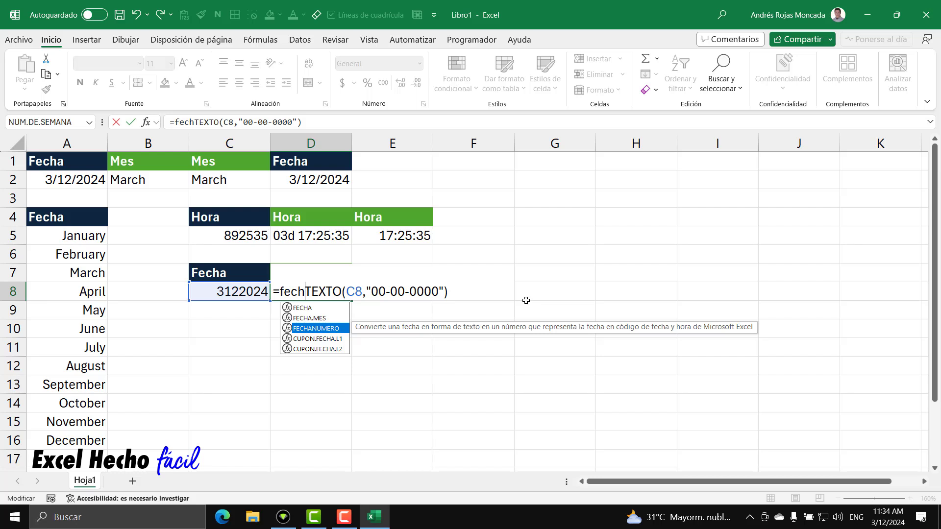
key("BackSpace")
key("BackSpace")
key("BackSpace")
key("BackSpace")
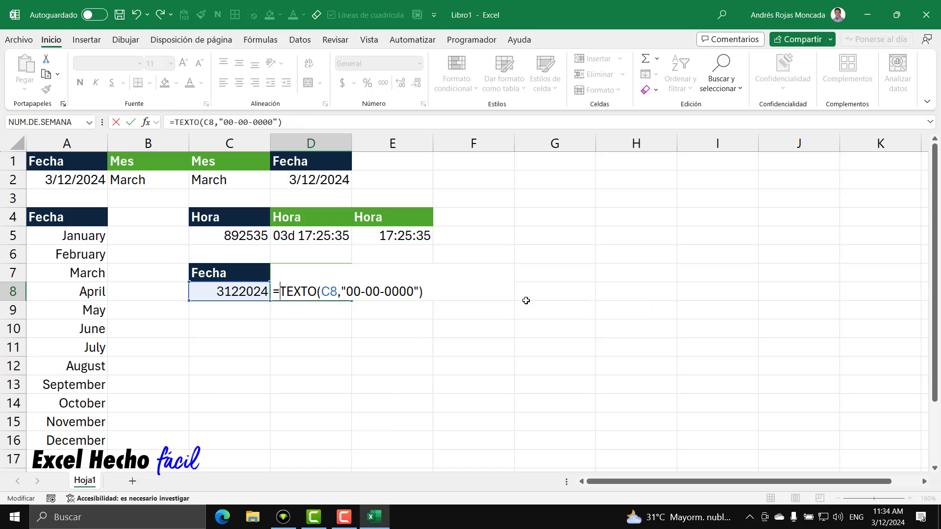
Complete the D8 formula as =TEXTO(C8,"00-00-0000")*1 to convert the text into a numeric value
left_click(435, 290)
type("*1")
key("Return")
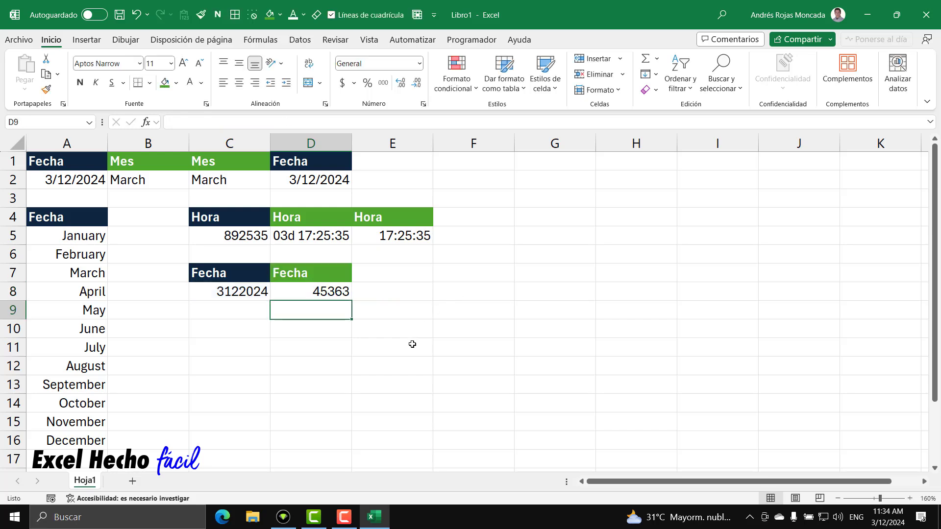
Format D8 as a date with the *3/14/2012 type, after checking its custom format code
left_click(337, 291)
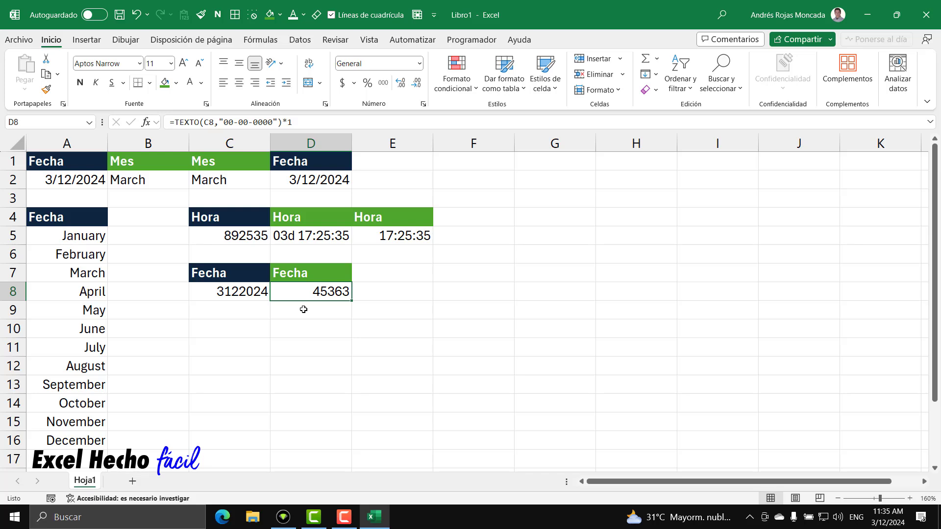
key("ctrl+1")
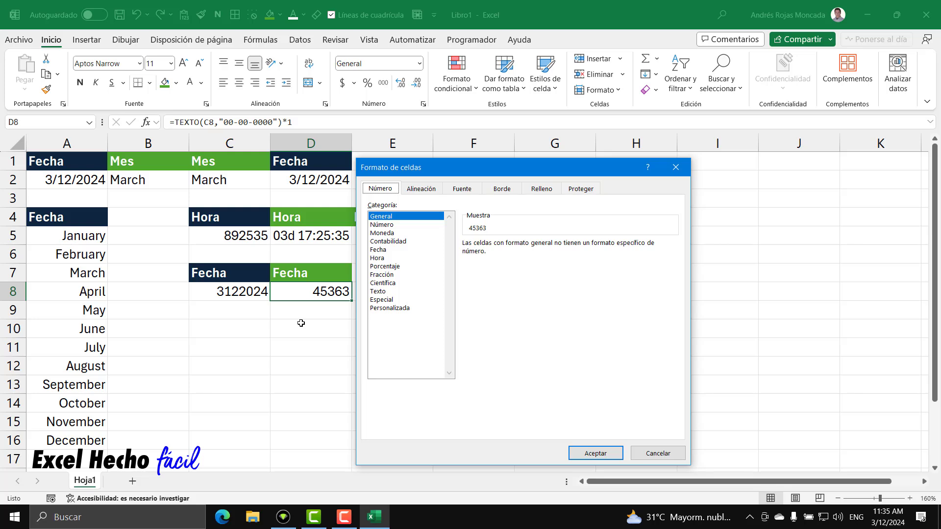
left_click(386, 252)
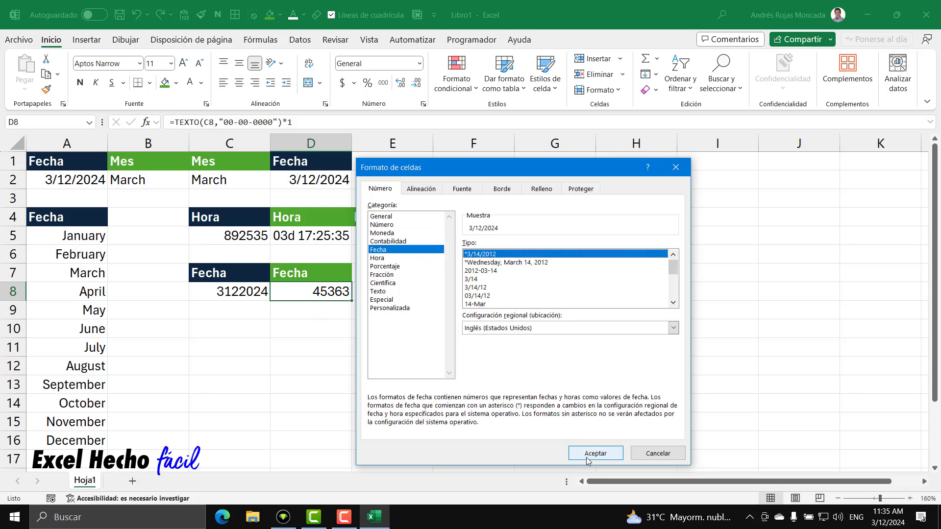
left_click(388, 308)
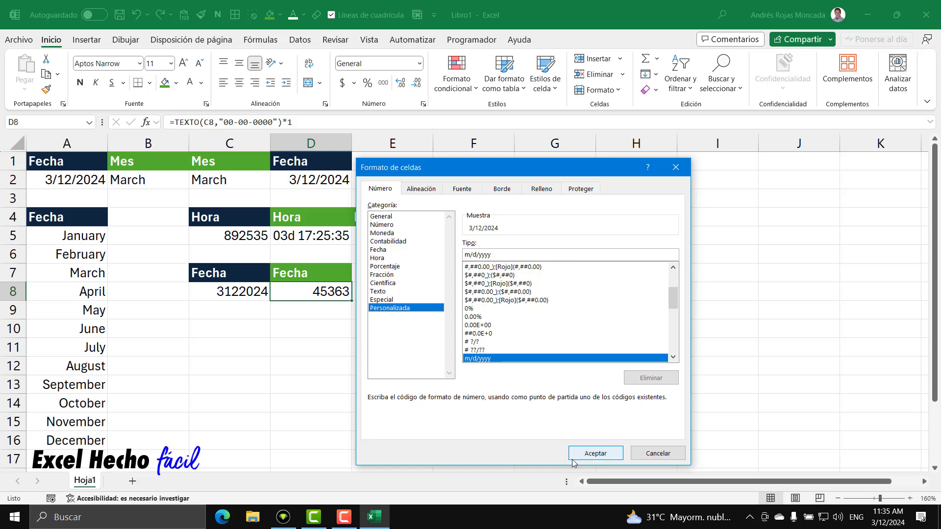
left_click(385, 251)
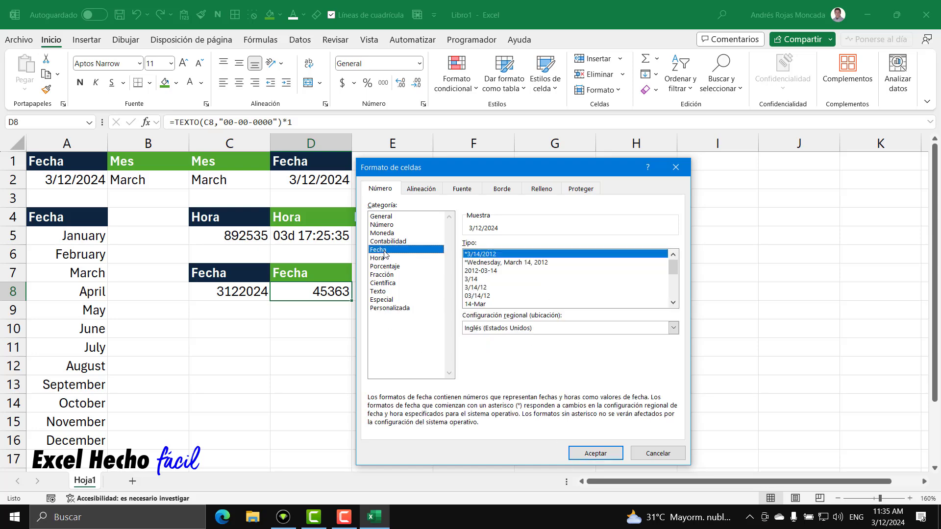
left_click(482, 256)
left_click(578, 453)
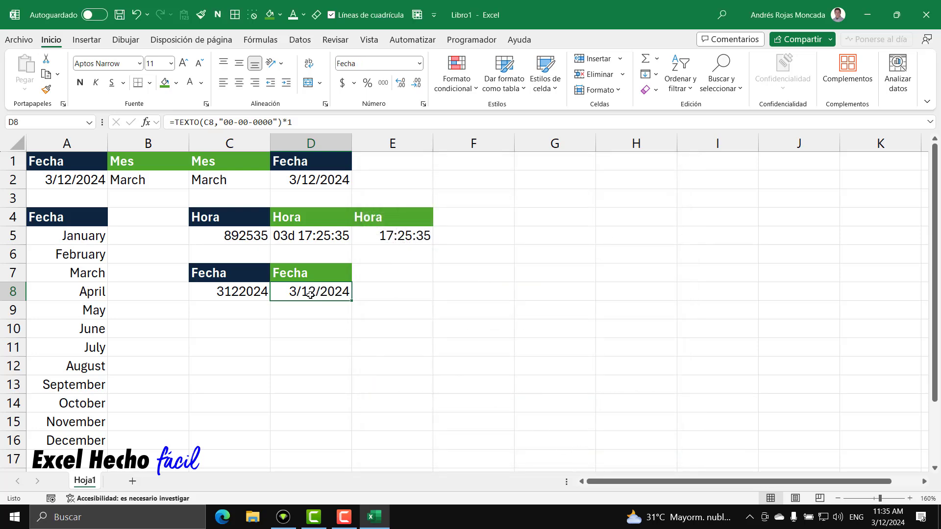
Compare the number in C8 with the date in D8 and review the TEXTO formula that converts it
left_click(232, 293)
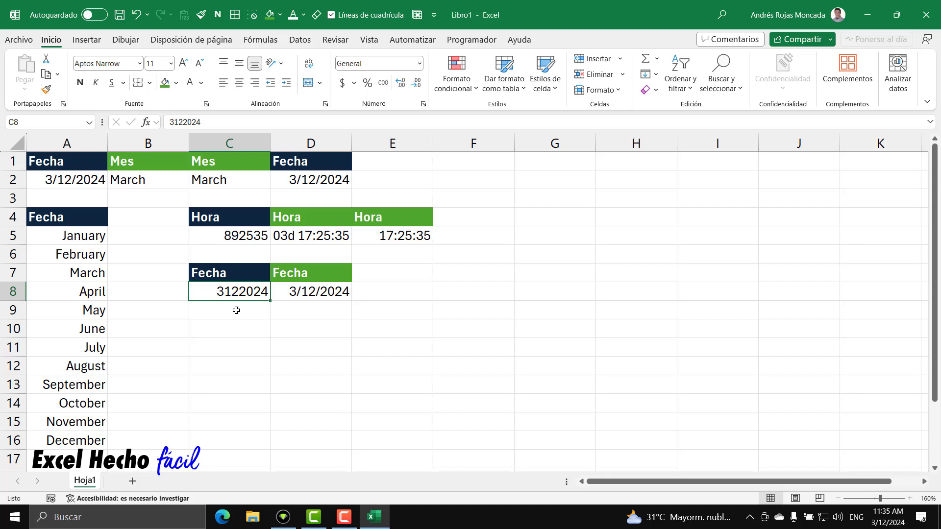
left_click(293, 290)
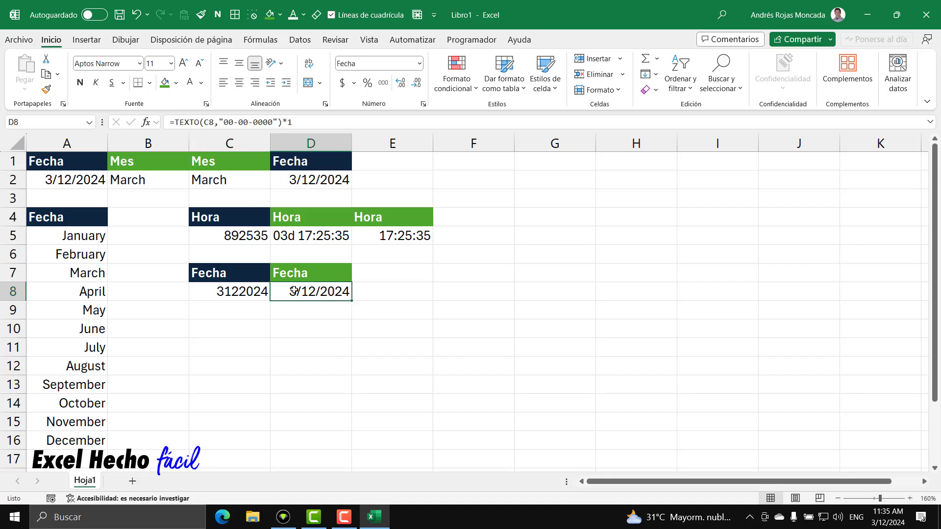
left_click(224, 296)
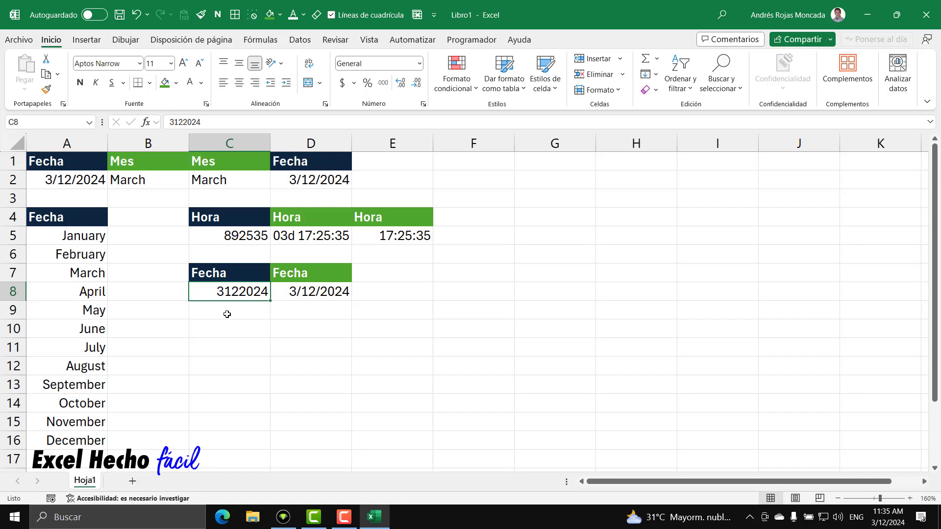
left_click(289, 296)
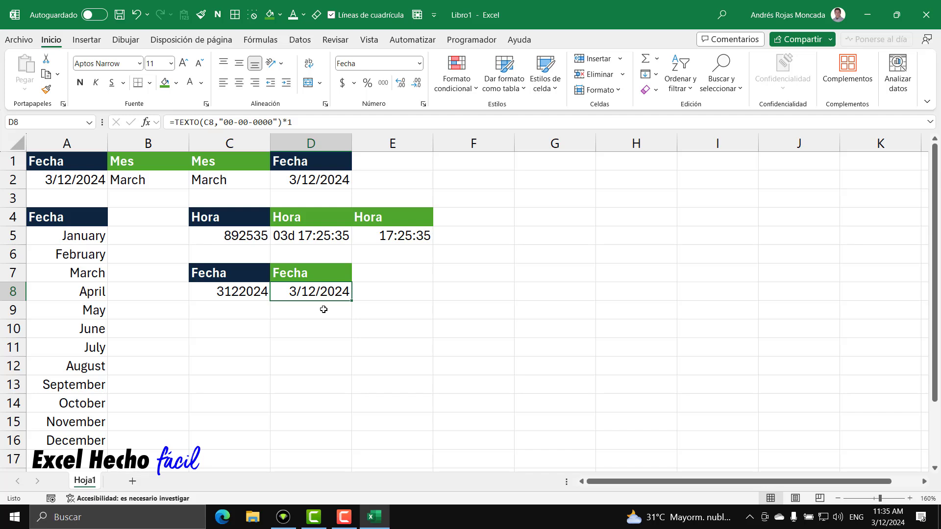
key("F2")
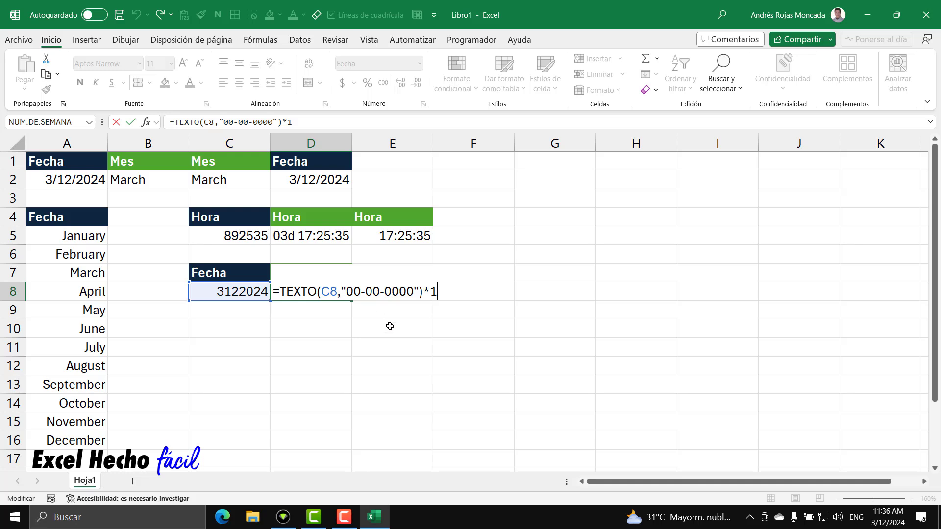
key("ctrl+Return")
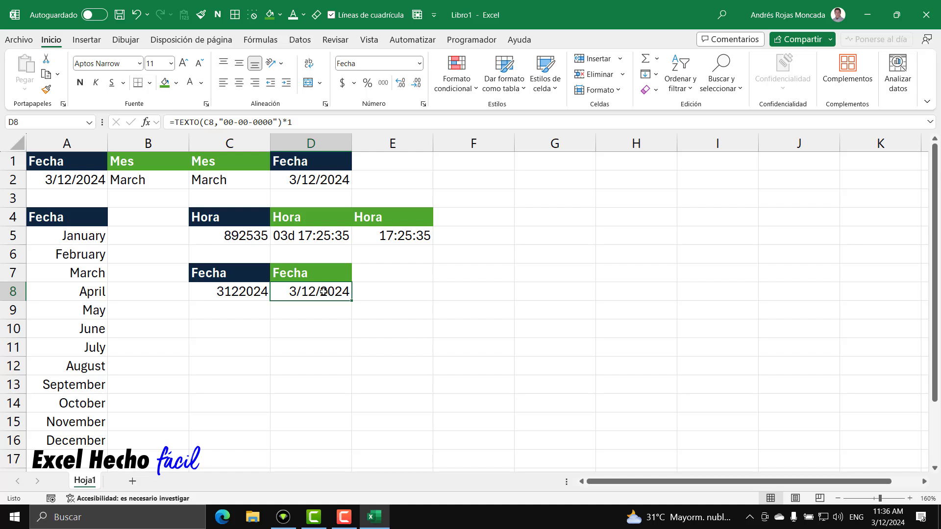
Review the TEXTO formula in D5 and the FECHA formula in D2 without changing them
left_click(289, 234)
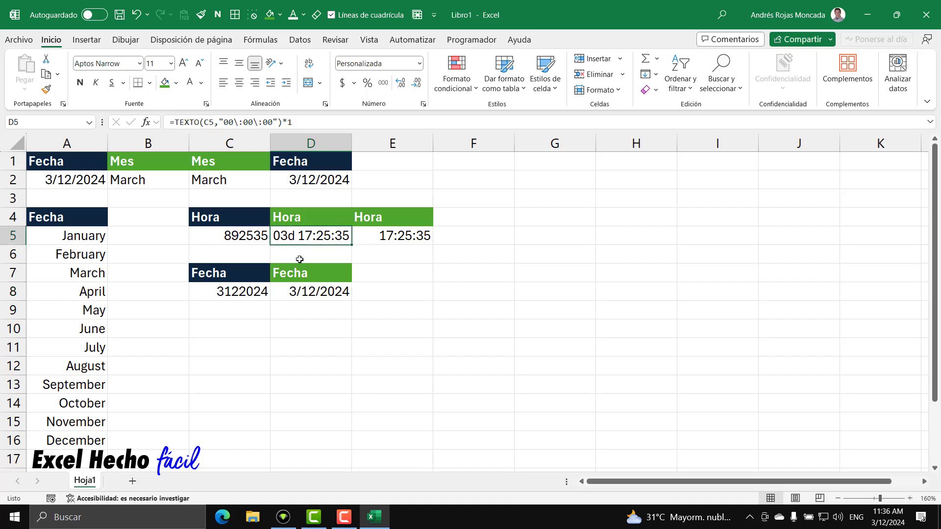
key("F2")
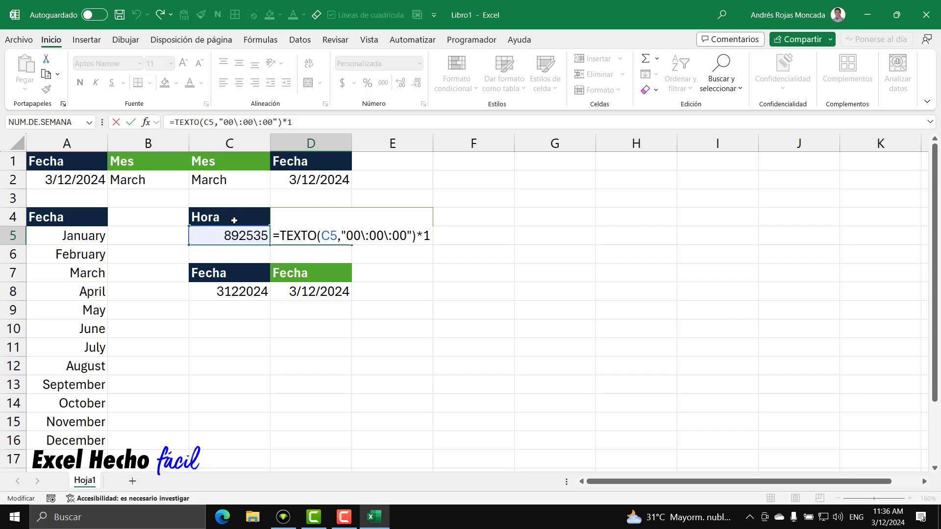
key("Escape")
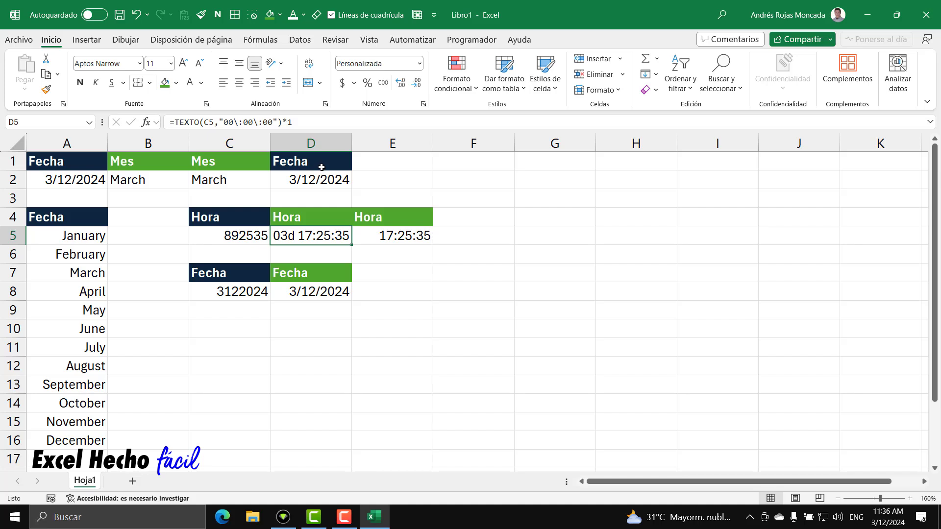
left_click(295, 179)
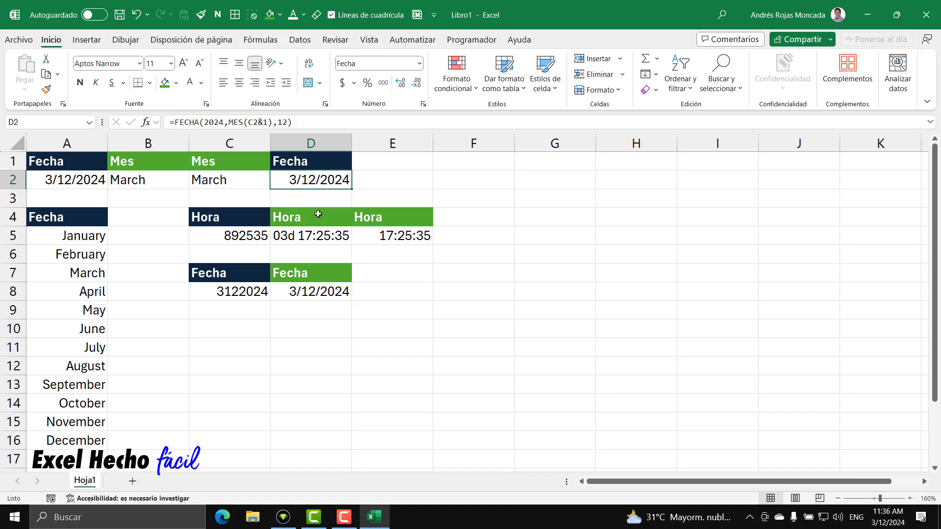
key("F2")
key("Escape")
left_click(243, 324)
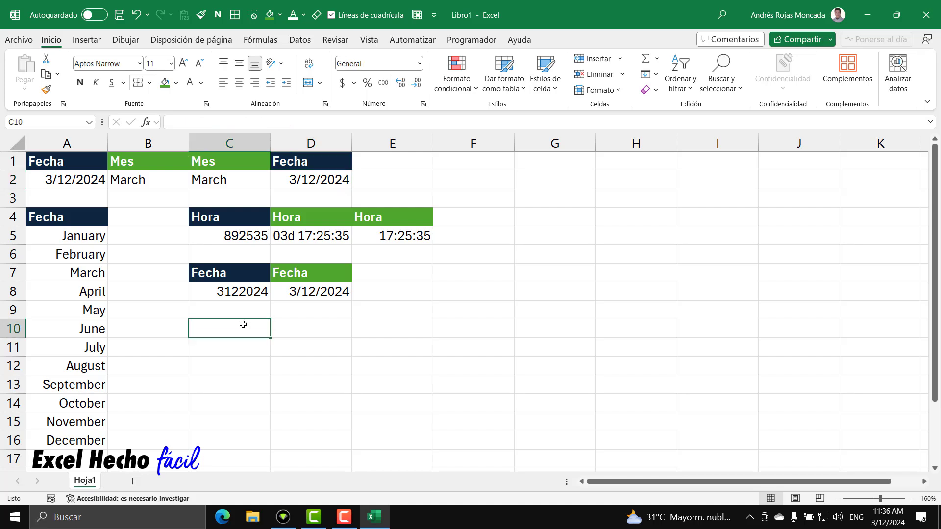